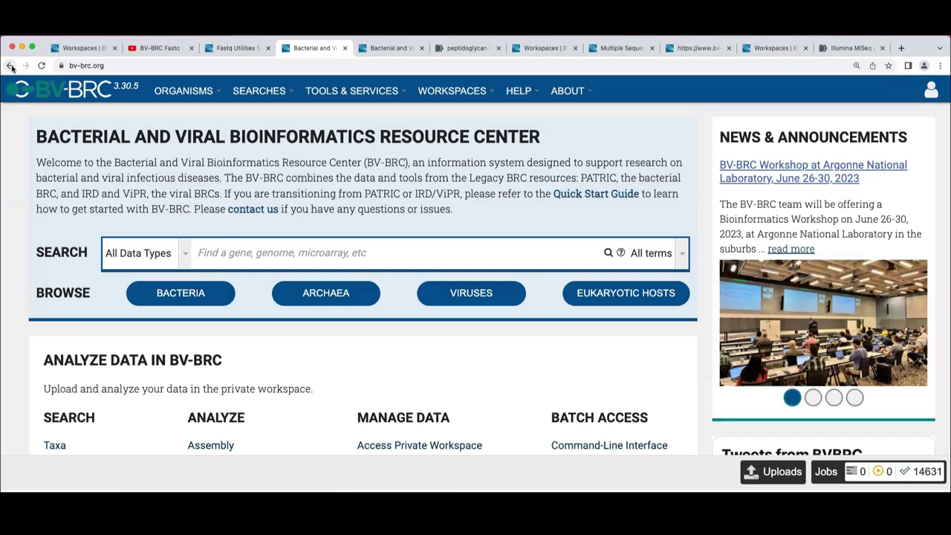
Open the Genome Assembly service and review the available assembly strategies
{"action": "left_click", "coordinate": [325, 90]}
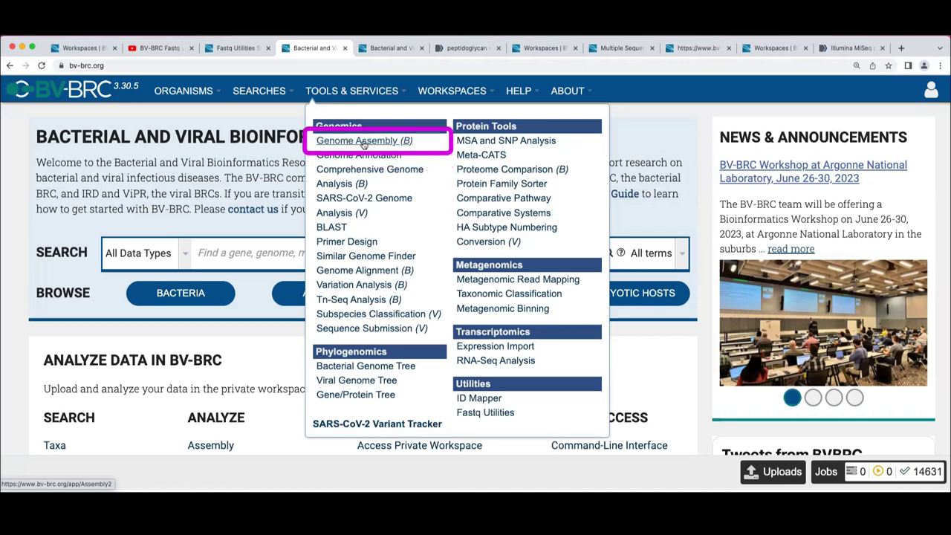
{"action": "left_click", "coordinate": [363, 141]}
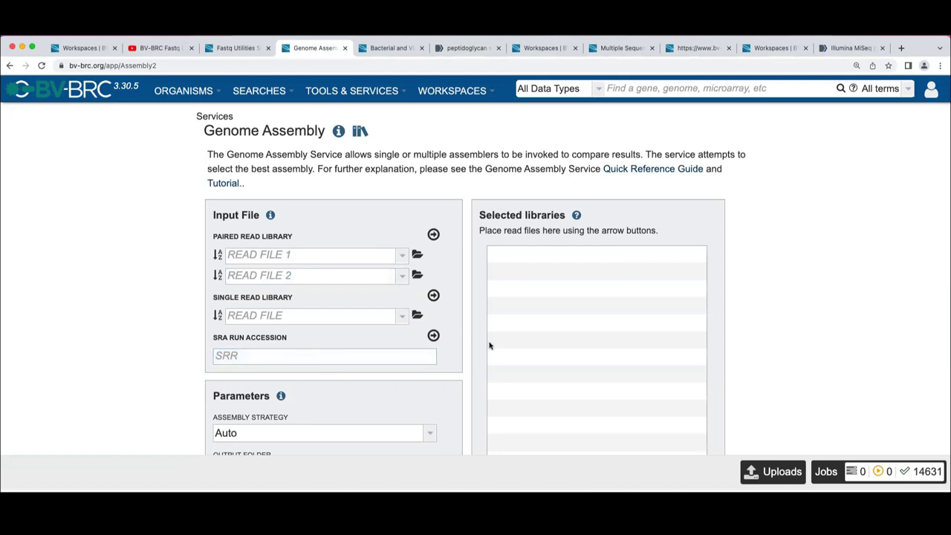
{"action": "scroll", "coordinate": [490, 345], "scroll_direction": "down", "scroll_amount": 3}
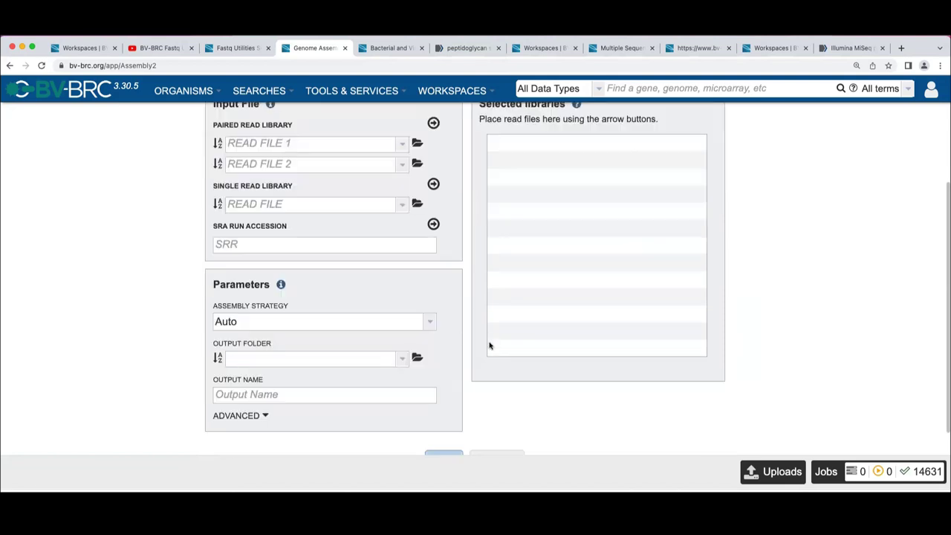
{"action": "left_click", "coordinate": [430, 322]}
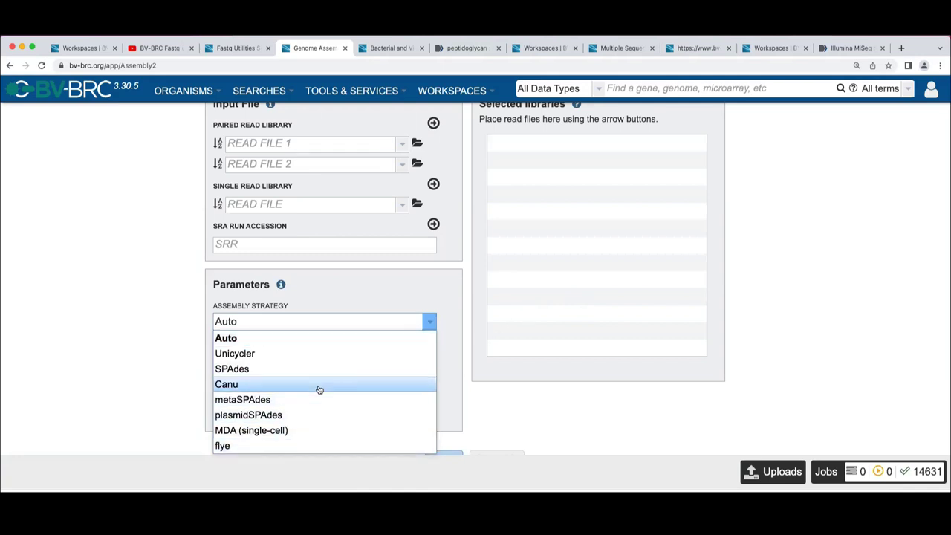
{"action": "left_click", "coordinate": [139, 335]}
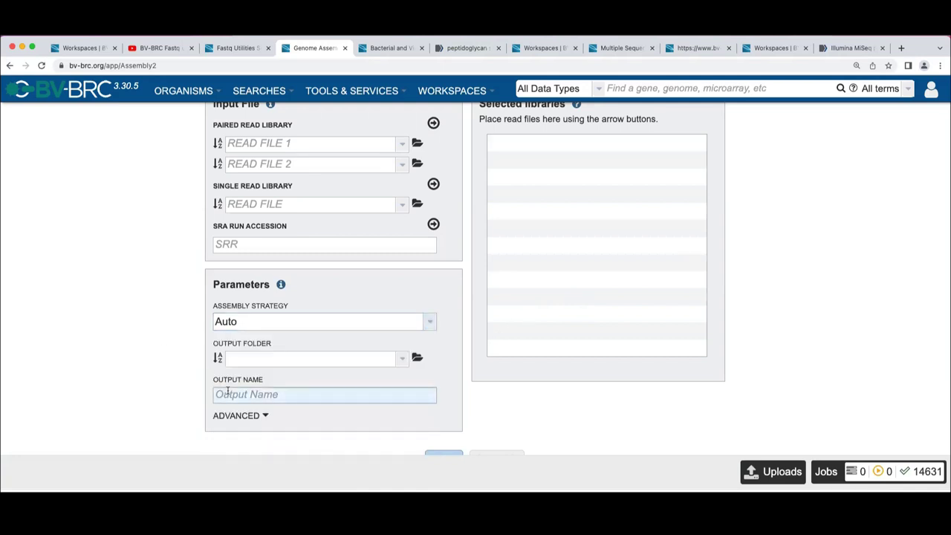
Expand the advanced assembly parameters and look over the whole Genome Assembly form
{"action": "left_click", "coordinate": [265, 416]}
{"action": "scroll", "coordinate": [416, 349], "scroll_direction": "up", "scroll_amount": 3}
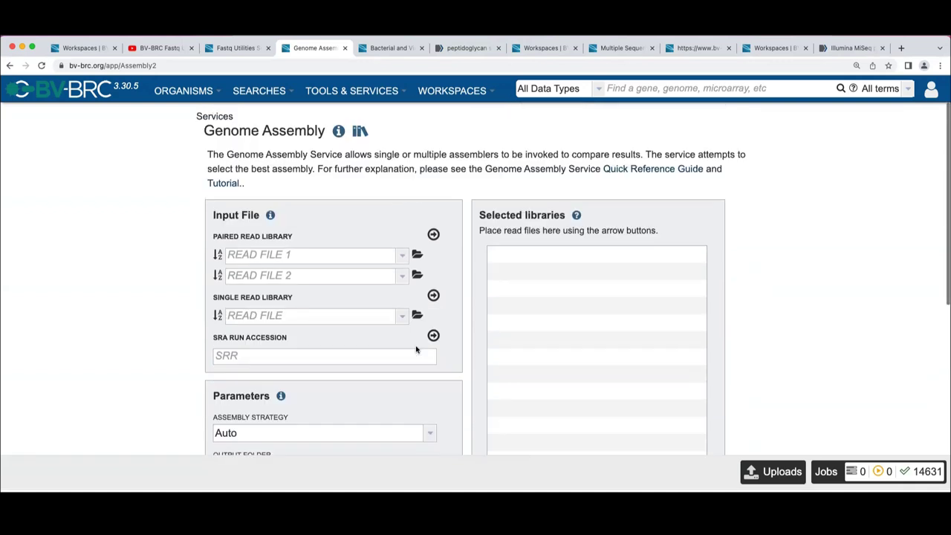
{"action": "scroll", "coordinate": [416, 349], "scroll_direction": "down", "scroll_amount": 6}
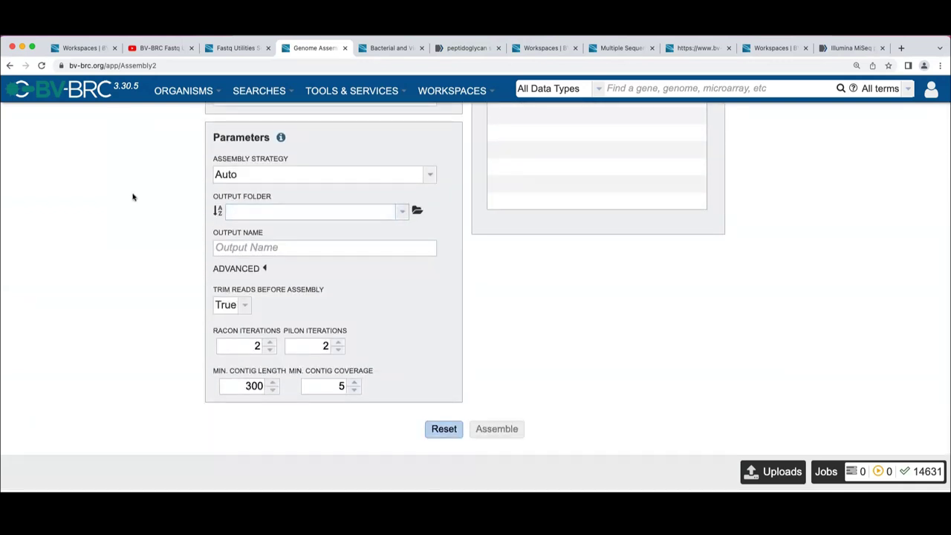
{"action": "scroll", "coordinate": [133, 197], "scroll_direction": "up", "scroll_amount": 5}
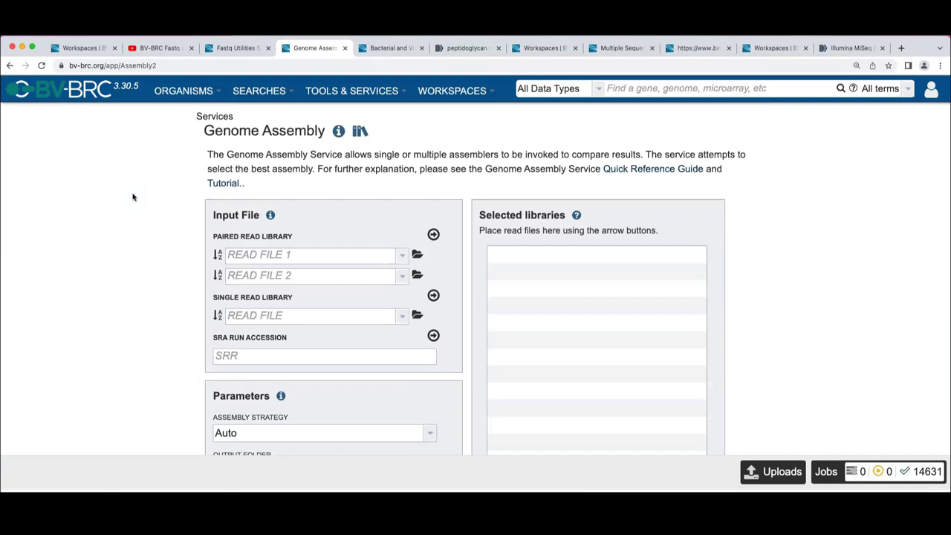
Open the Genome Annotation service and review the available annotation recipes
{"action": "left_click", "coordinate": [9, 66]}
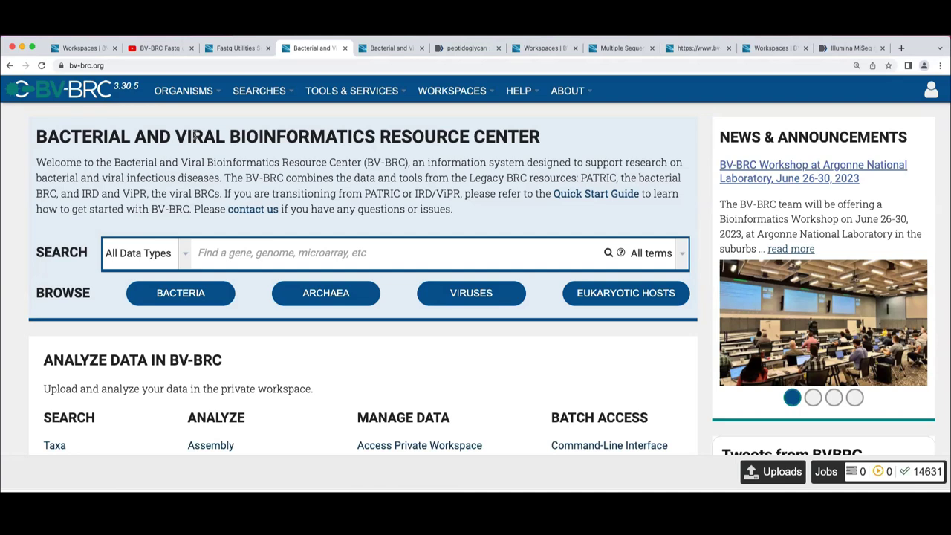
{"action": "left_click", "coordinate": [359, 90]}
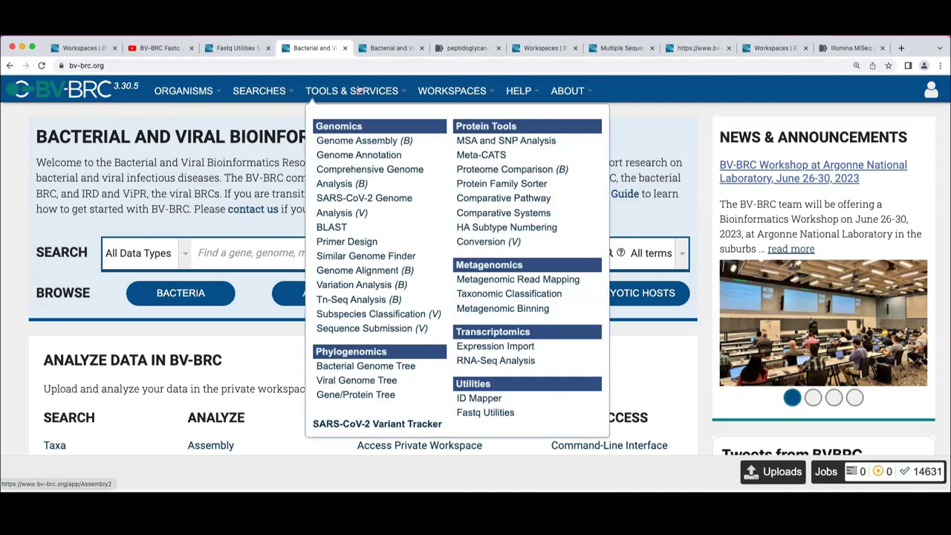
{"action": "left_click", "coordinate": [363, 158]}
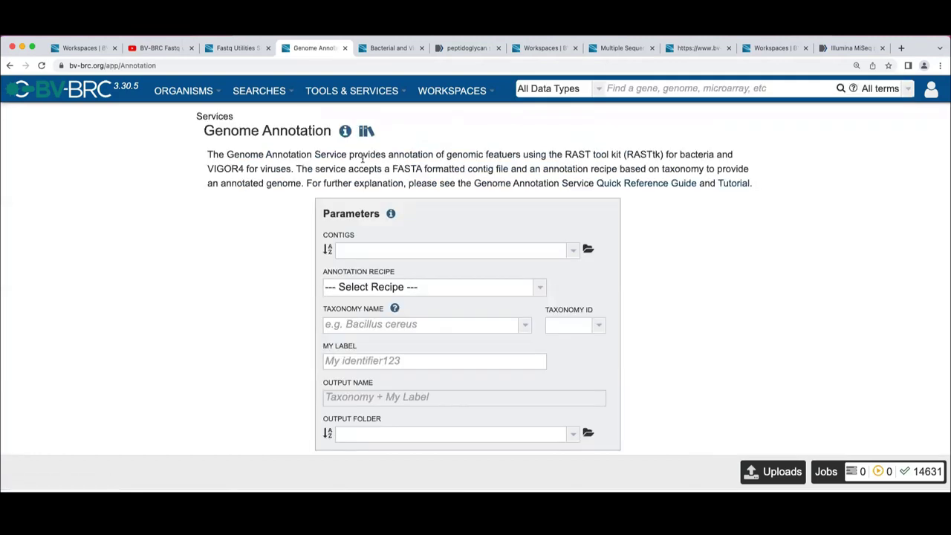
{"action": "scroll", "coordinate": [419, 211], "scroll_direction": "down", "scroll_amount": 1}
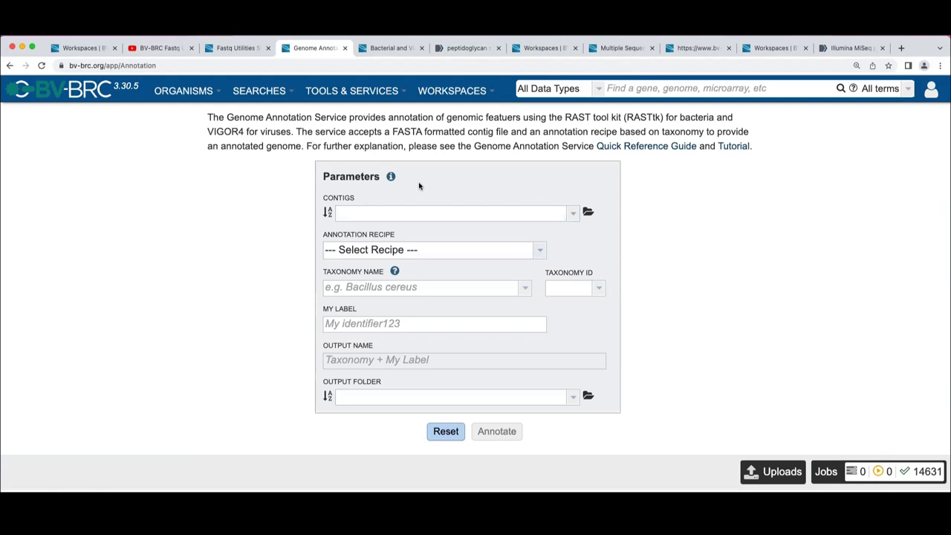
{"action": "left_click", "coordinate": [537, 253]}
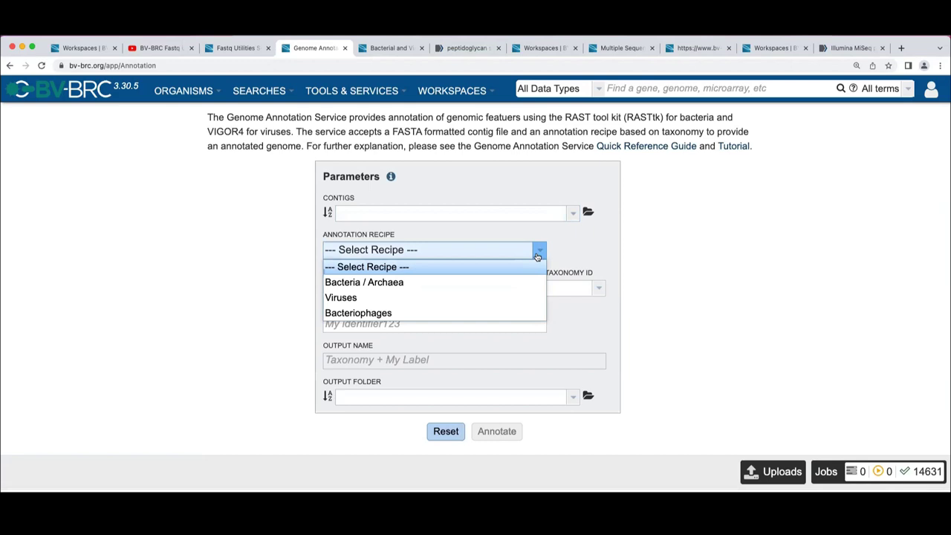
{"action": "left_click", "coordinate": [295, 275]}
{"action": "left_click", "coordinate": [432, 249]}
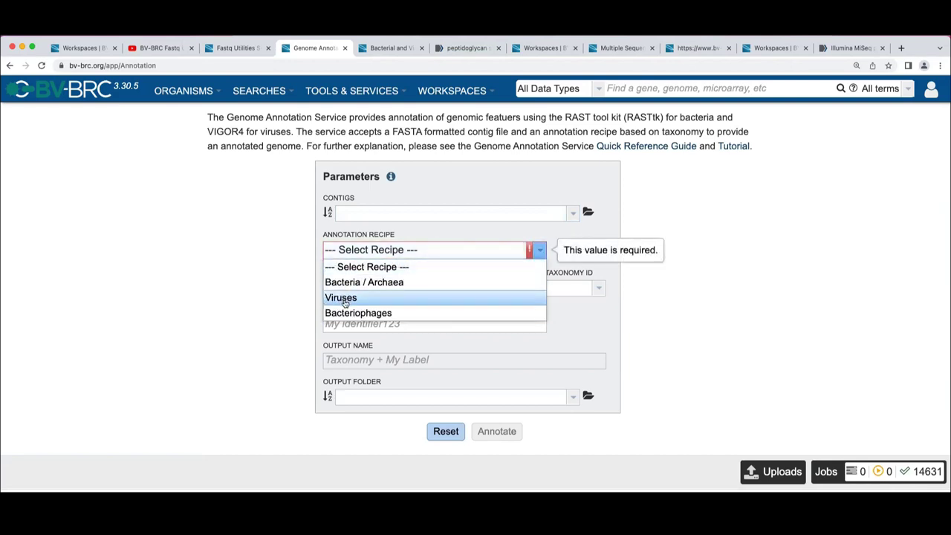
{"action": "left_click", "coordinate": [287, 304]}
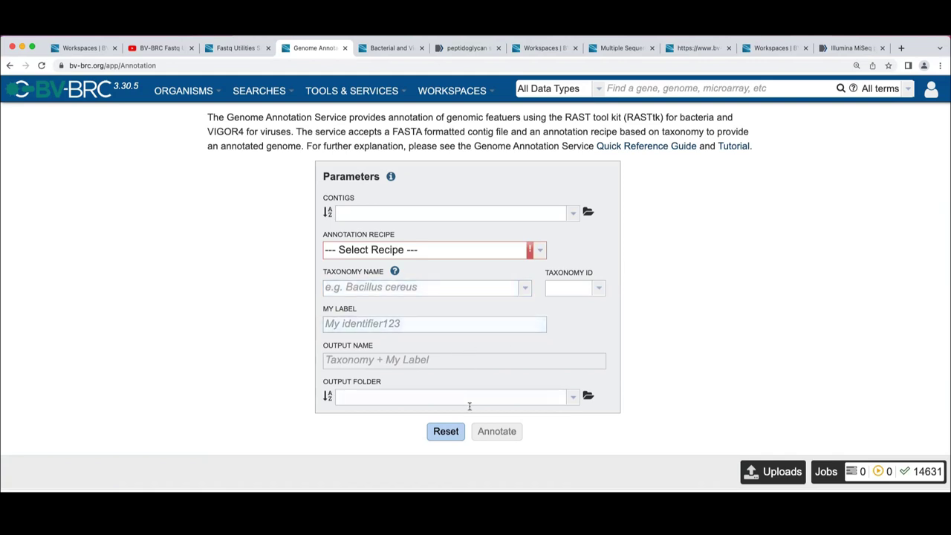
Open the SARS-CoV-2 Genome Analysis service and examine its input file and parameter sections
{"action": "left_click", "coordinate": [369, 95]}
{"action": "left_click", "coordinate": [356, 198]}
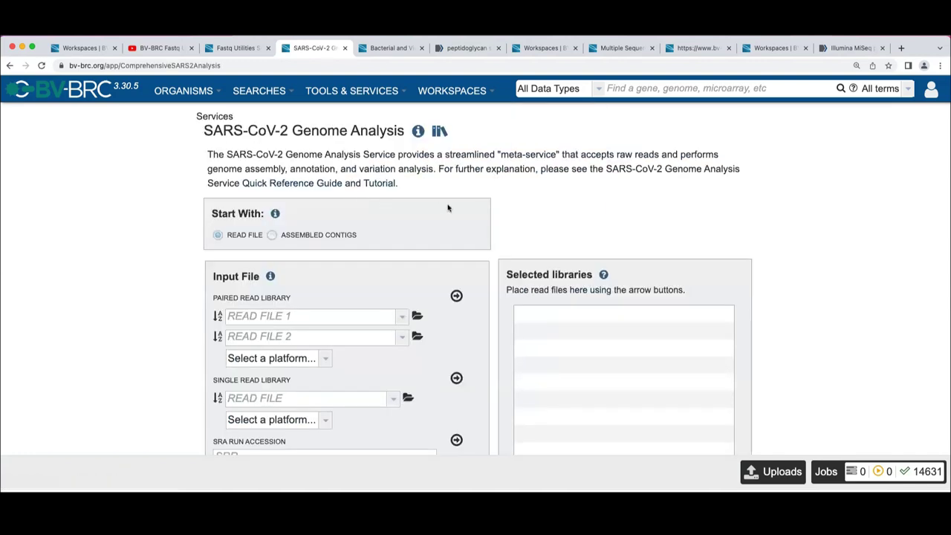
{"action": "scroll", "coordinate": [447, 207], "scroll_direction": "down", "scroll_amount": 2}
{"action": "scroll", "coordinate": [447, 207], "scroll_direction": "up", "scroll_amount": 1}
{"action": "scroll", "coordinate": [447, 208], "scroll_direction": "down", "scroll_amount": 1}
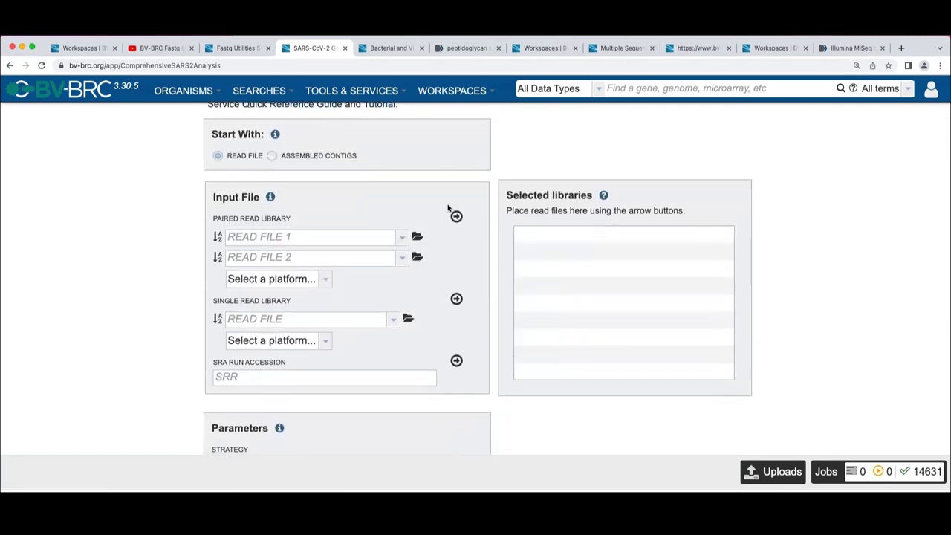
{"action": "scroll", "coordinate": [447, 208], "scroll_direction": "down", "scroll_amount": 1}
{"action": "scroll", "coordinate": [447, 207], "scroll_direction": "down", "scroll_amount": 5}
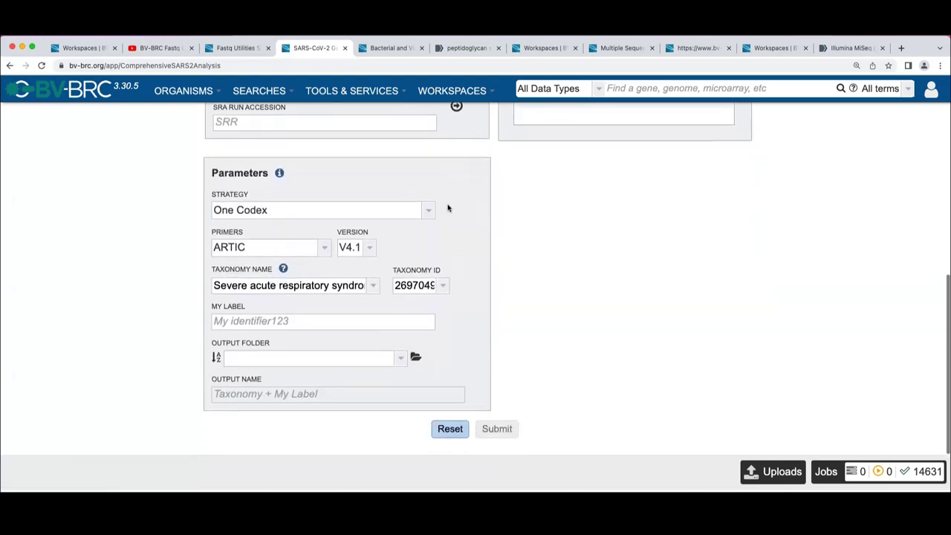
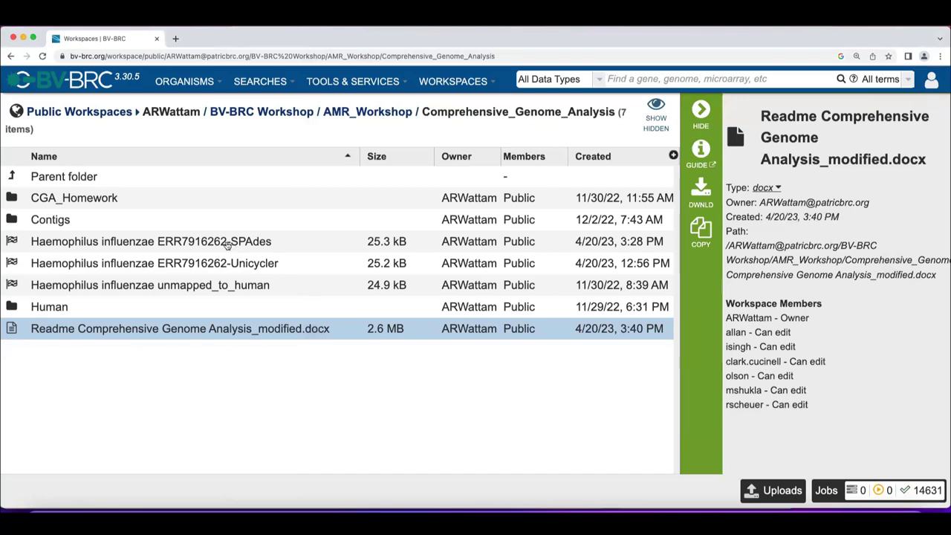
Open the Comprehensive Genome Analysis service and add SRA run accession ERR7916262 to the selected libraries
{"action": "left_click", "coordinate": [359, 87]}
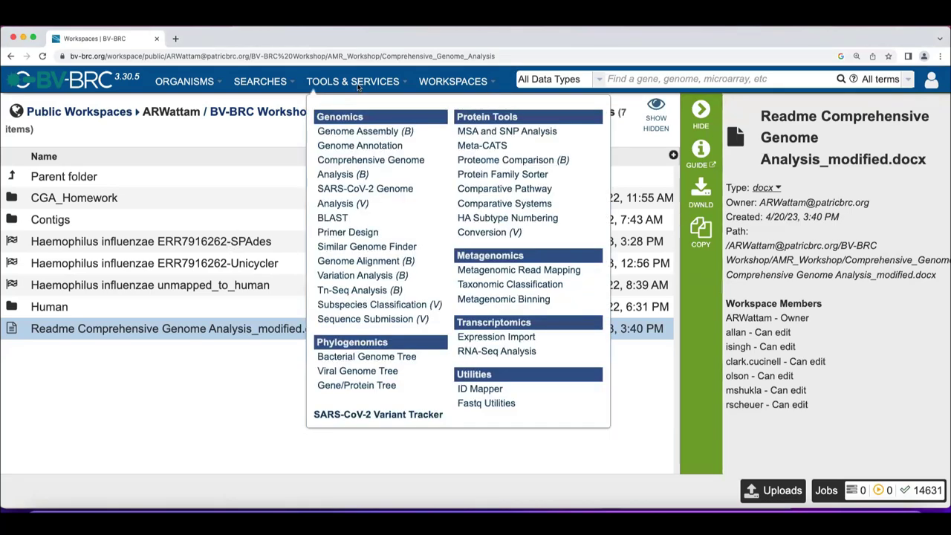
{"action": "left_click", "coordinate": [345, 162]}
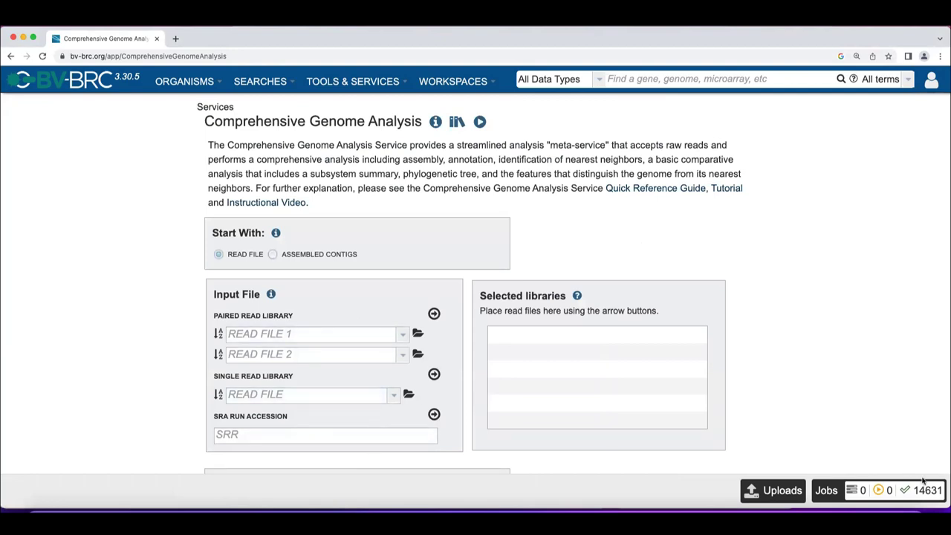
{"action": "left_click_drag", "start_coordinate": [945, 503], "coordinate": [837, 504]}
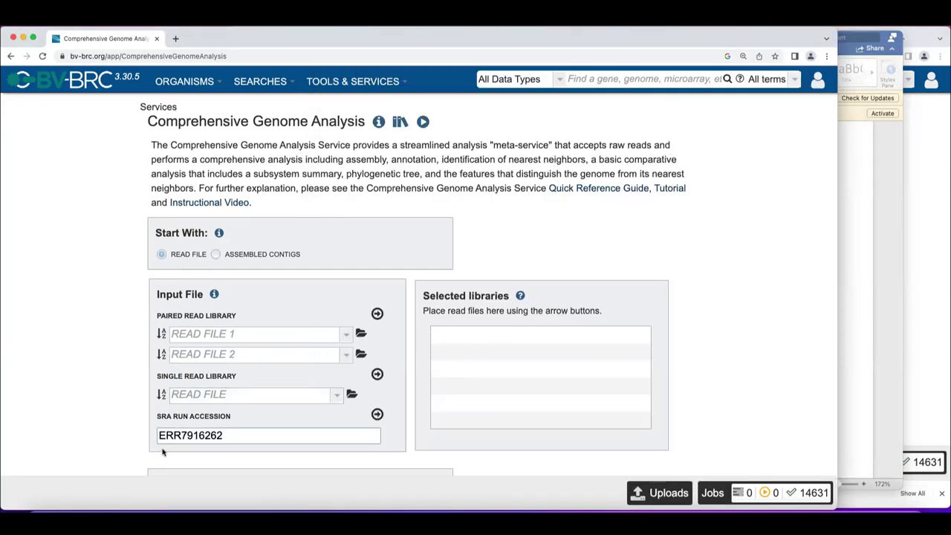
{"action": "left_click", "coordinate": [202, 446]}
{"action": "left_click", "coordinate": [378, 414]}
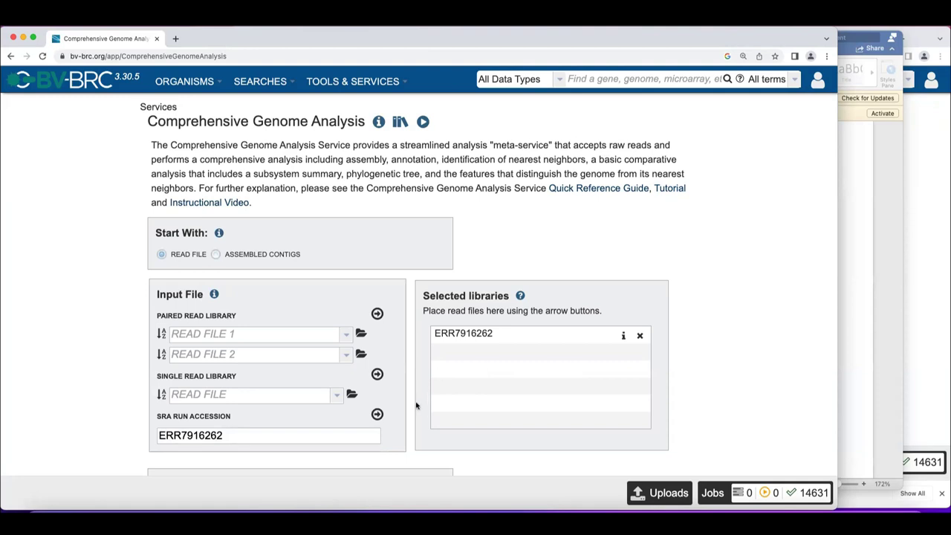
Set the assembly strategy to Unicycler in the assembly parameters
{"action": "scroll", "coordinate": [416, 405], "scroll_direction": "down", "scroll_amount": 3}
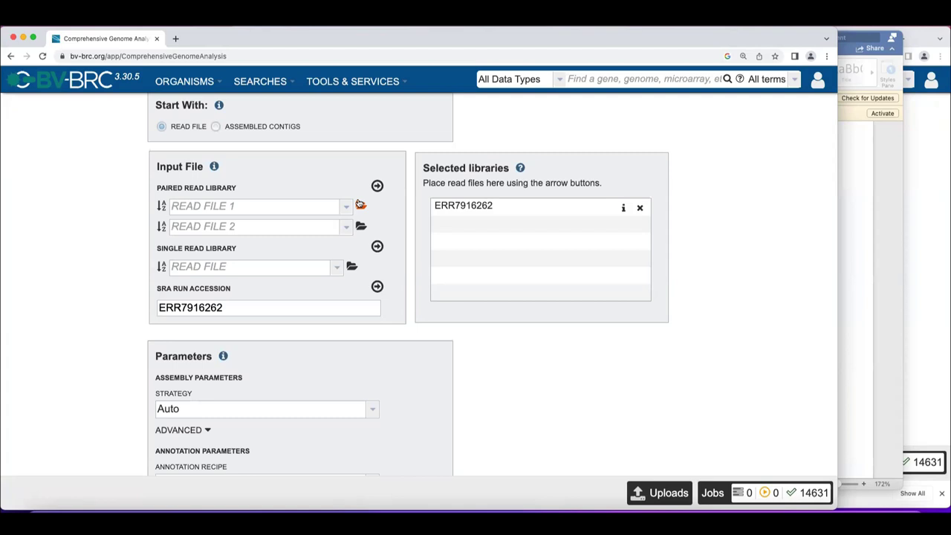
{"action": "scroll", "coordinate": [299, 255], "scroll_direction": "down", "scroll_amount": 5}
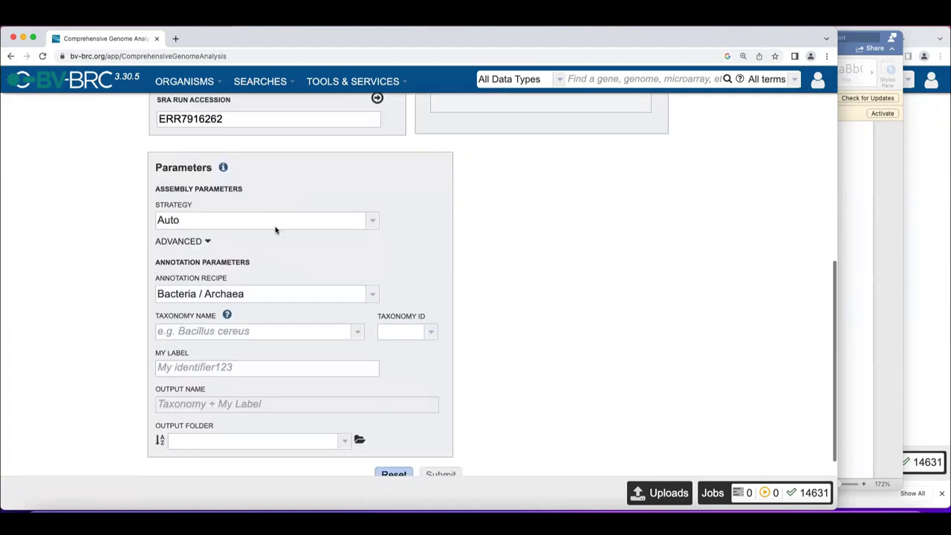
{"action": "key", "text": "super+Tab"}
{"action": "key", "text": "super+Tab"}
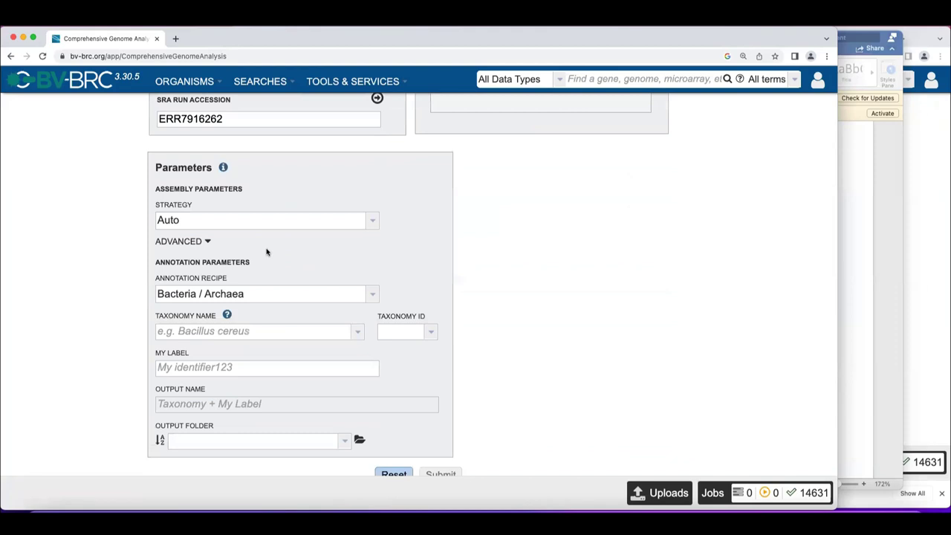
{"action": "left_click", "coordinate": [369, 224]}
{"action": "left_click", "coordinate": [334, 248]}
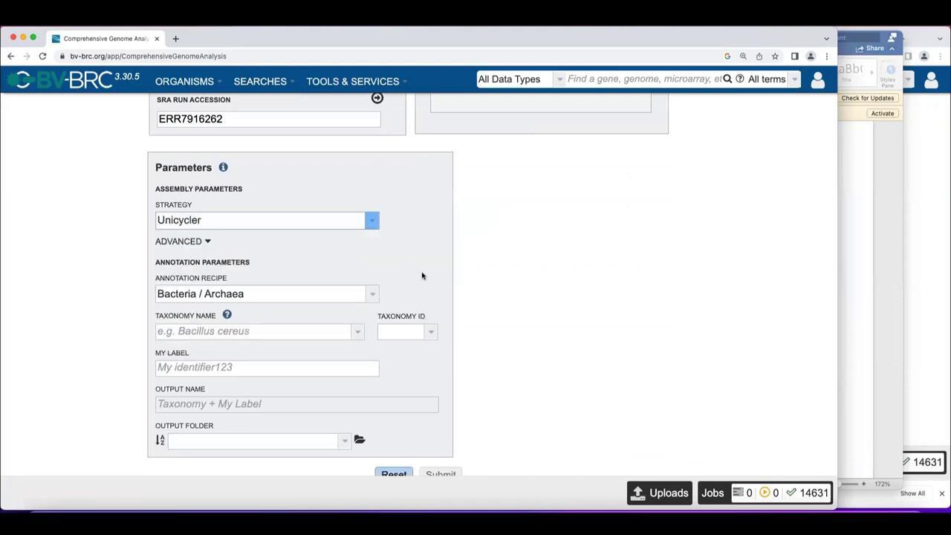
{"action": "scroll", "coordinate": [422, 275], "scroll_direction": "down", "scroll_amount": 1}
{"action": "scroll", "coordinate": [422, 271], "scroll_direction": "up", "scroll_amount": 4}
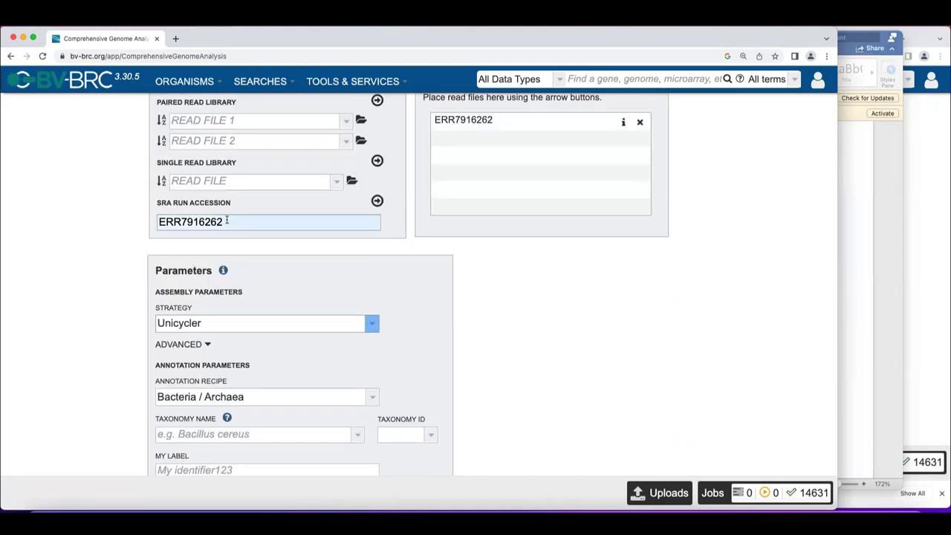
Set the taxonomy name to Haemophilus influenzae in the annotation parameters
{"action": "scroll", "coordinate": [242, 224], "scroll_direction": "down", "scroll_amount": 3}
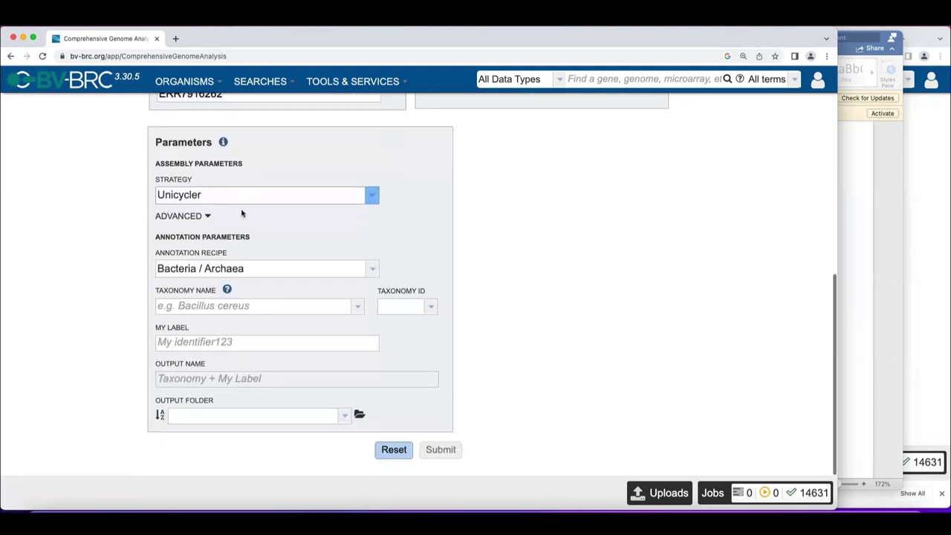
{"action": "left_click", "coordinate": [268, 305]}
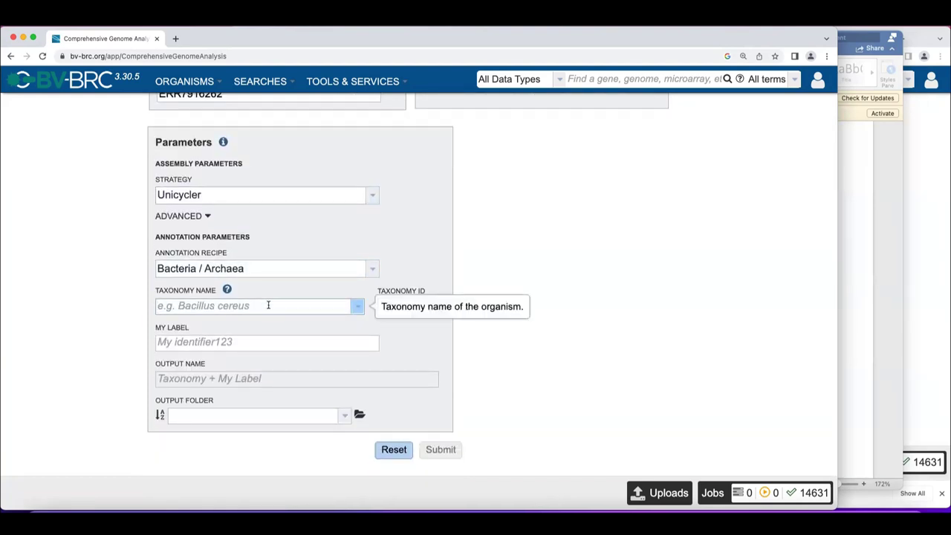
{"action": "type", "text": "Haemophilus influenz"}
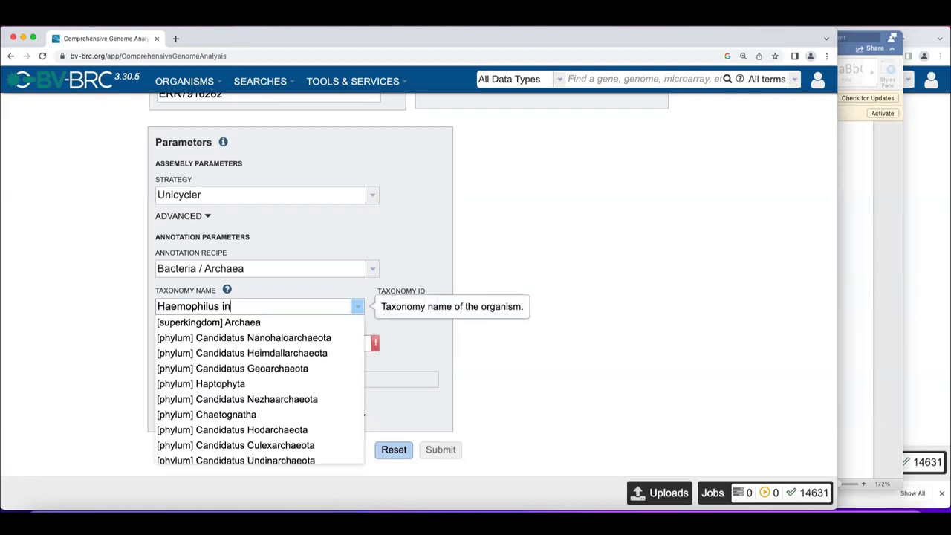
{"action": "left_click", "coordinate": [282, 337]}
Label the analysis Hflu-from-ERR
{"action": "left_click", "coordinate": [271, 342]}
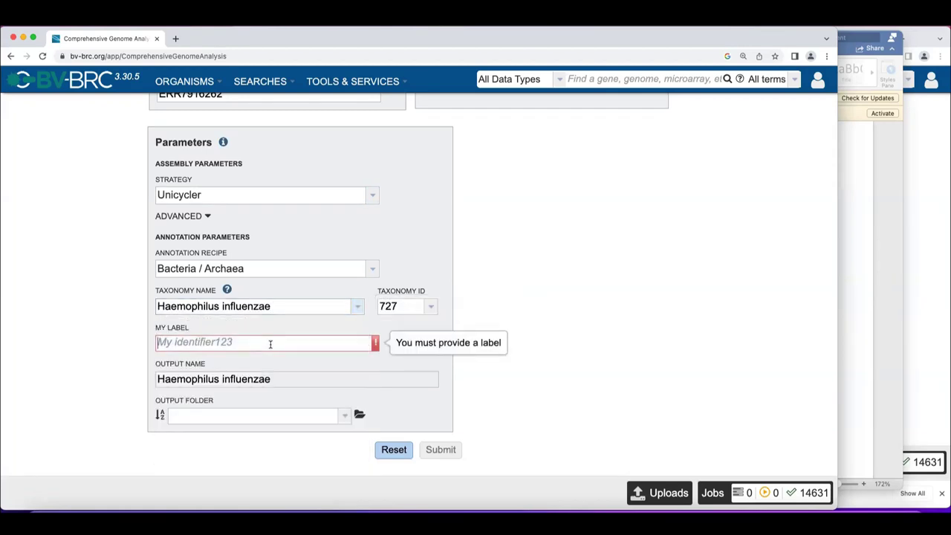
{"action": "type", "text": "Hflu-"}
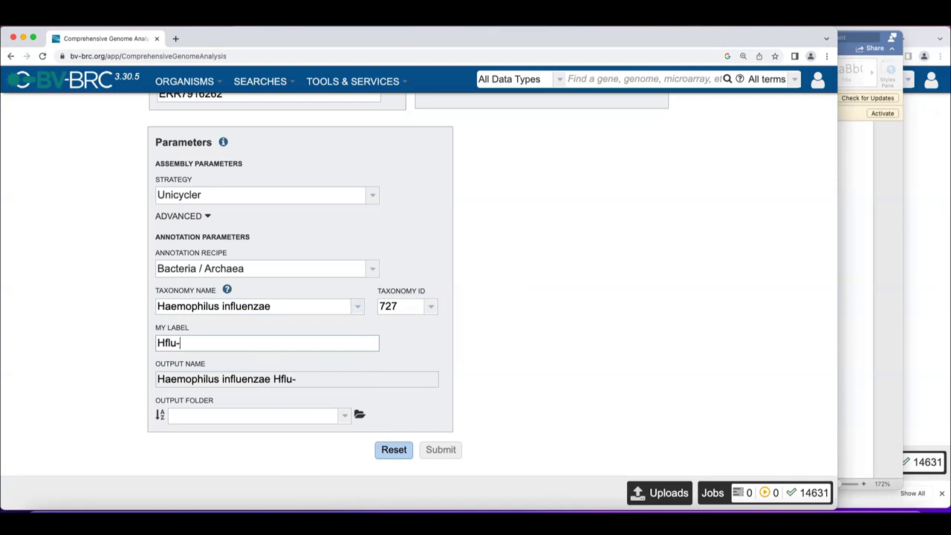
{"action": "type", "text": "from-ERR"}
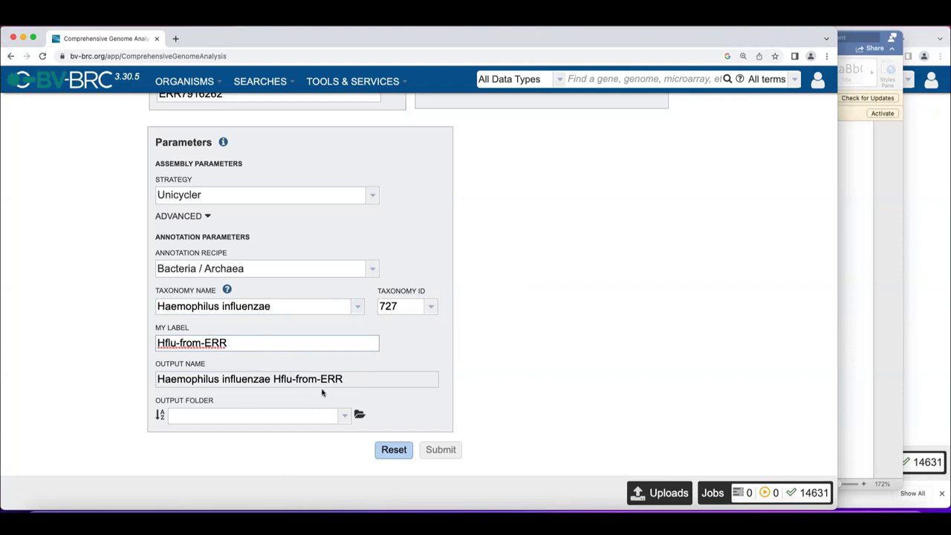
Choose the UVA-APR-23 folder as the output folder and submit the Unicycler analysis job
{"action": "left_click", "coordinate": [359, 415]}
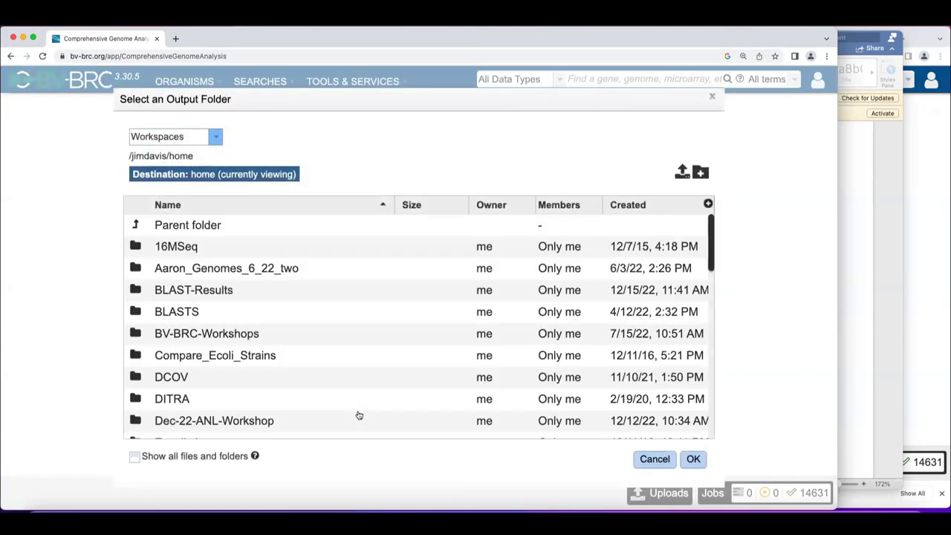
{"action": "left_click", "coordinate": [623, 207]}
{"action": "left_click", "coordinate": [624, 208]}
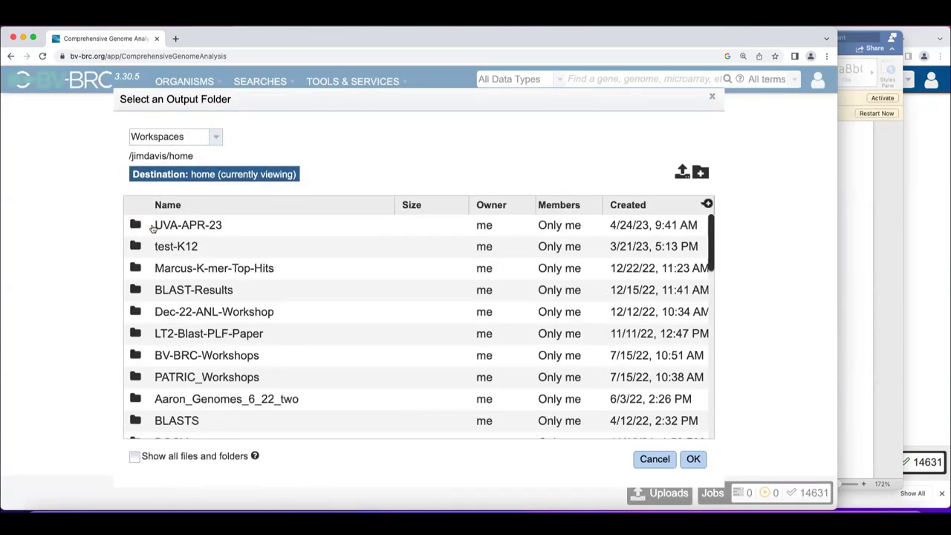
{"action": "left_click", "coordinate": [151, 228]}
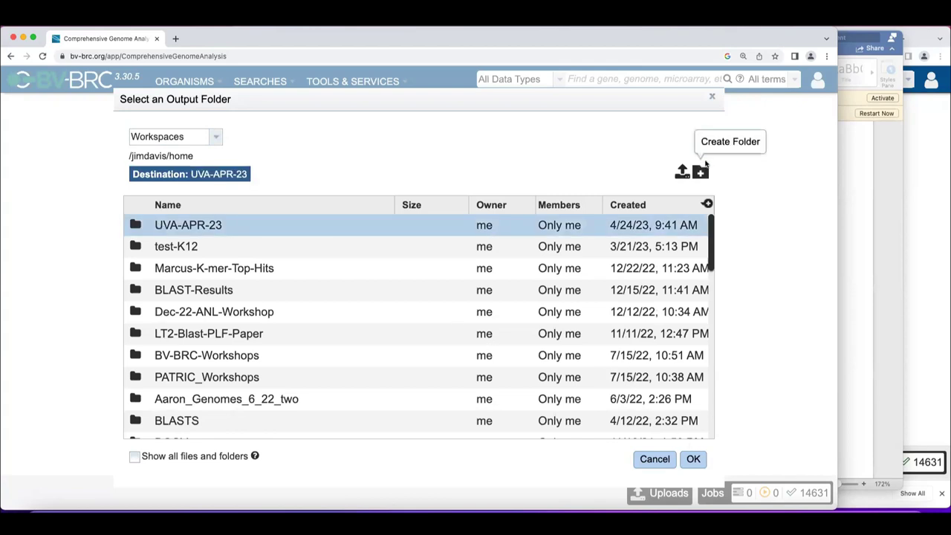
{"action": "left_click", "coordinate": [693, 459]}
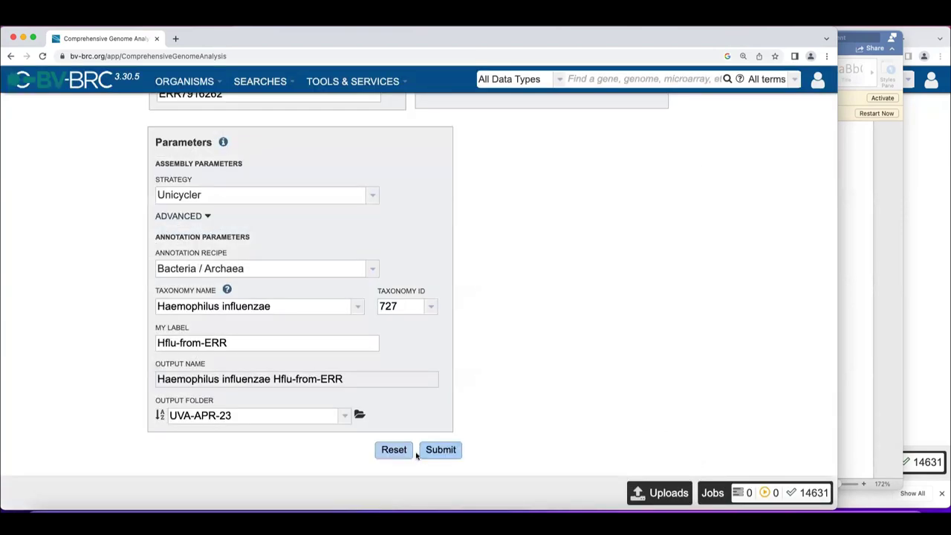
{"action": "left_click", "coordinate": [438, 450]}
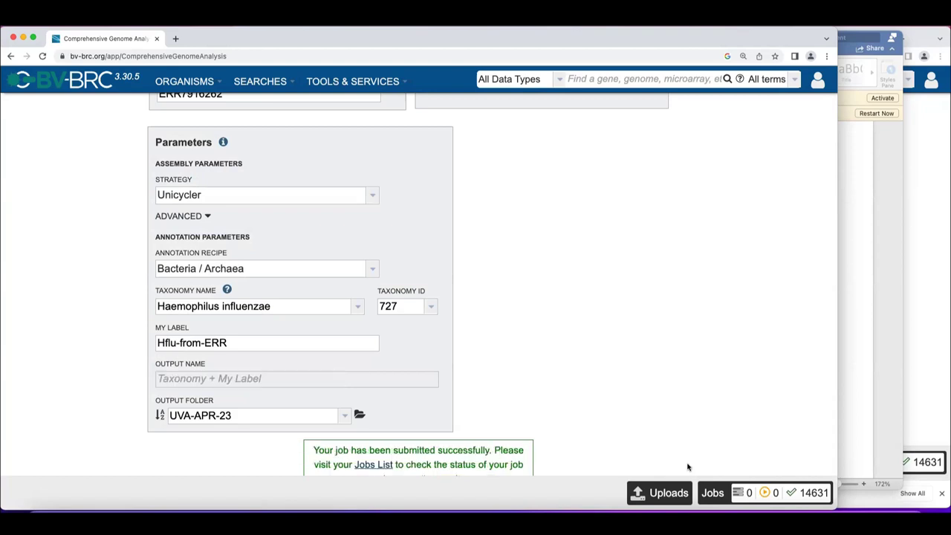
Consult the remaining workshop procedure in the Word readme, then return to the BV-BRC form and set the assembly strategy to SPAdes
{"action": "left_click", "coordinate": [839, 310]}
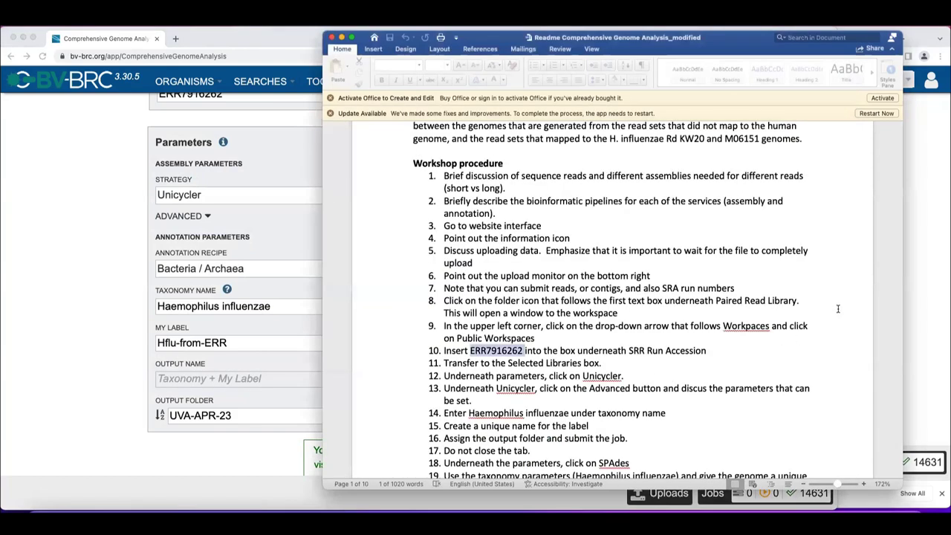
{"action": "scroll", "coordinate": [767, 295], "scroll_direction": "down", "scroll_amount": 5}
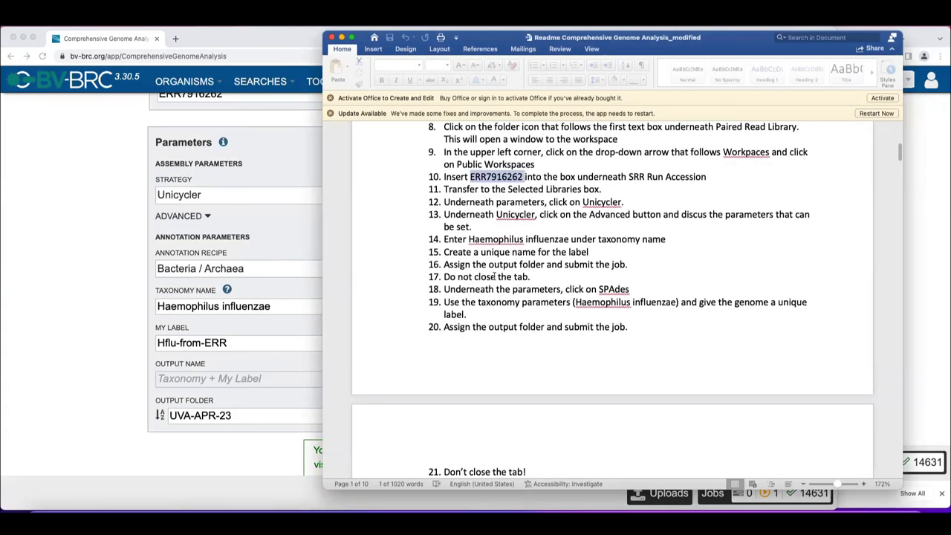
{"action": "left_click", "coordinate": [169, 362]}
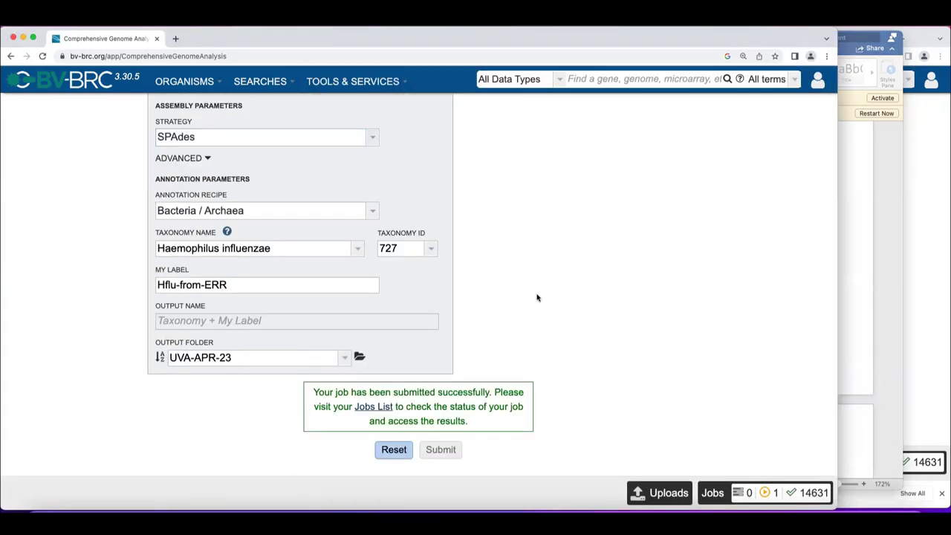
Check the selected library and change the analysis label to Hflu-from-ERR-spades
{"action": "scroll", "coordinate": [640, 290], "scroll_direction": "up", "scroll_amount": 10}
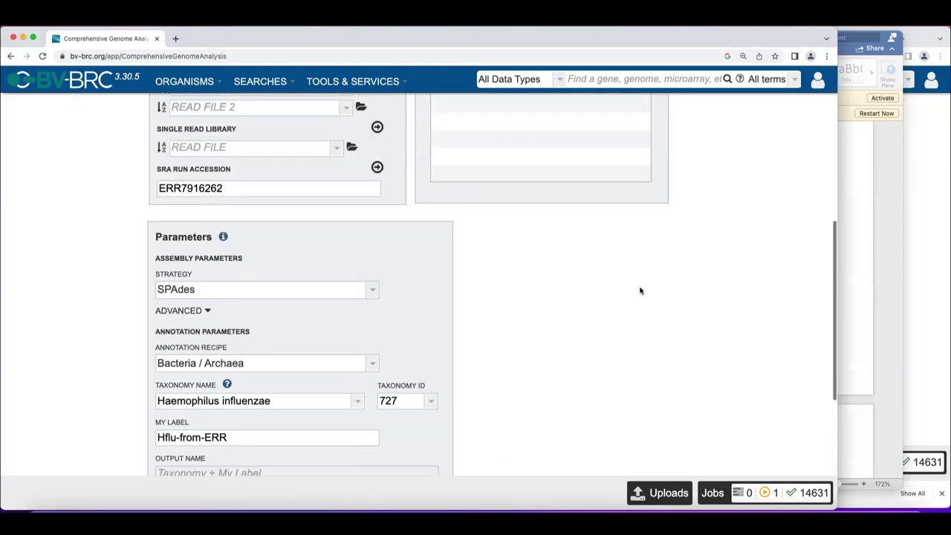
{"action": "scroll", "coordinate": [640, 291], "scroll_direction": "down", "scroll_amount": 2}
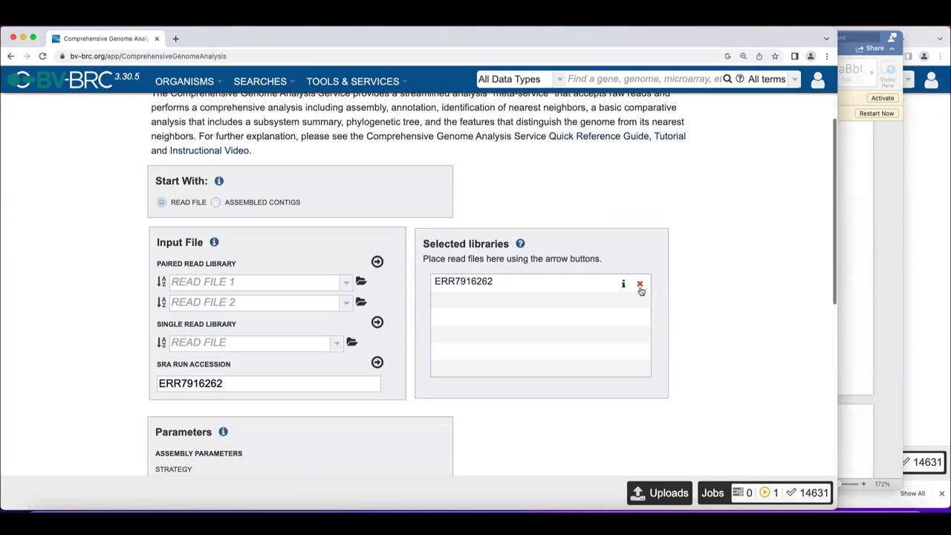
{"action": "scroll", "coordinate": [640, 291], "scroll_direction": "down", "scroll_amount": 5}
{"action": "scroll", "coordinate": [640, 290], "scroll_direction": "up", "scroll_amount": 3}
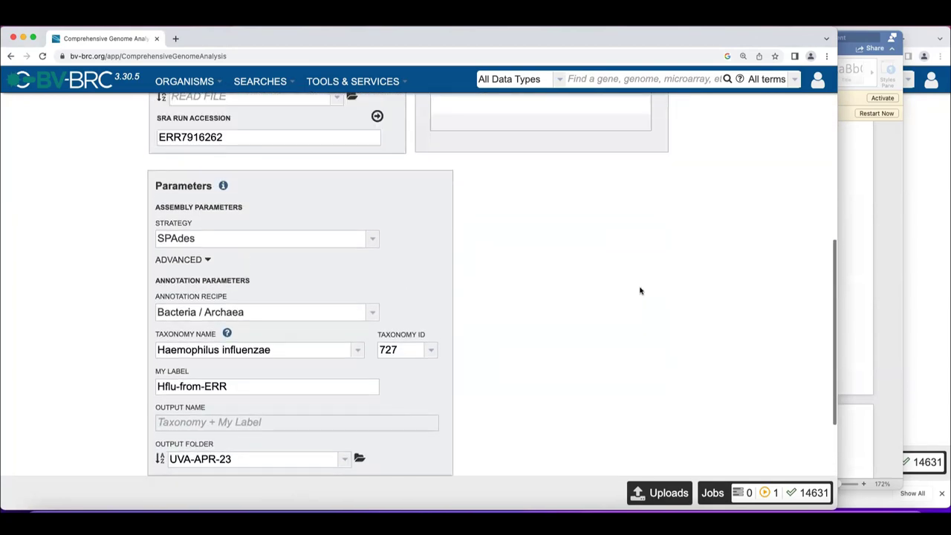
{"action": "scroll", "coordinate": [640, 290], "scroll_direction": "down", "scroll_amount": 2}
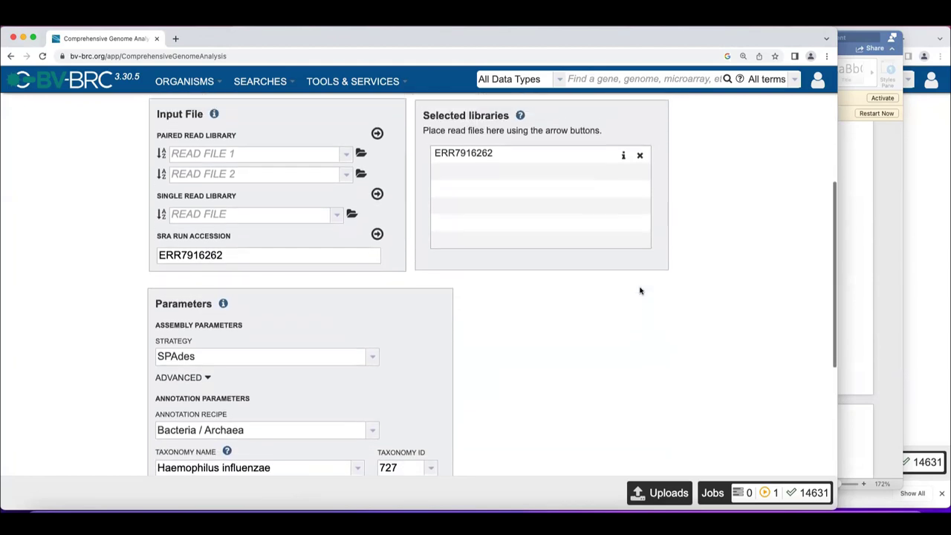
{"action": "scroll", "coordinate": [640, 290], "scroll_direction": "up", "scroll_amount": 3}
{"action": "scroll", "coordinate": [640, 290], "scroll_direction": "down", "scroll_amount": 5}
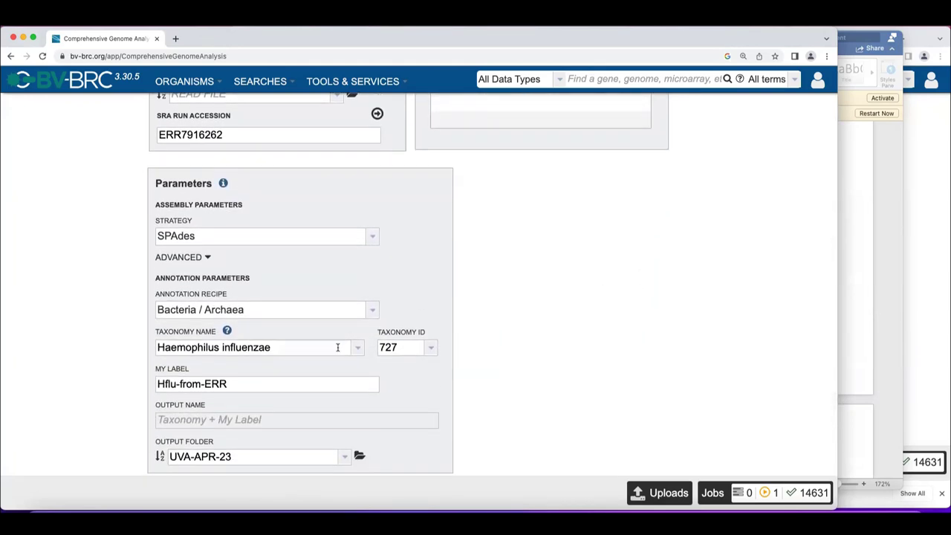
{"action": "left_click", "coordinate": [286, 381]}
{"action": "type", "text": "-spades"}
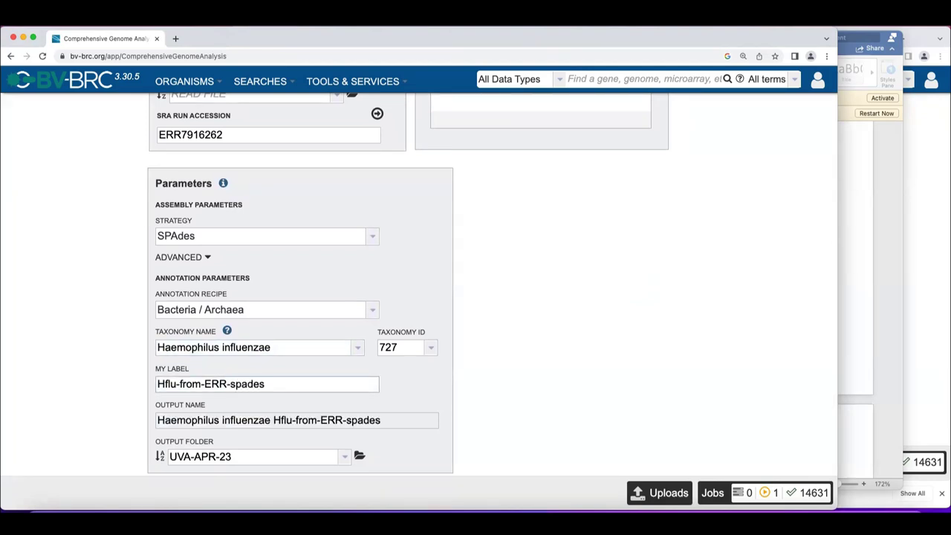
Review the inputs and parameters of the form and submit the SPAdes analysis job
{"action": "scroll", "coordinate": [490, 290], "scroll_direction": "up", "scroll_amount": 2}
{"action": "scroll", "coordinate": [491, 290], "scroll_direction": "down", "scroll_amount": 2}
{"action": "scroll", "coordinate": [490, 289], "scroll_direction": "up", "scroll_amount": 3}
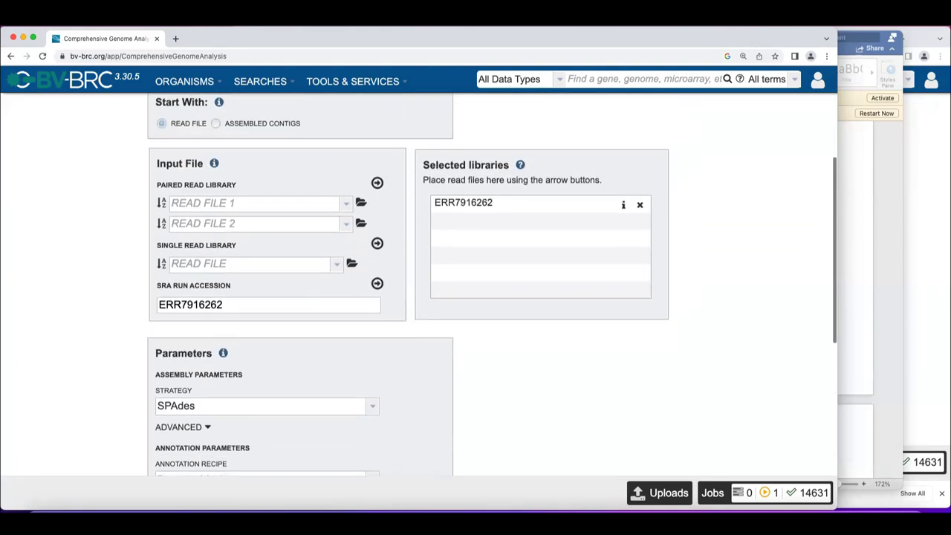
{"action": "scroll", "coordinate": [490, 290], "scroll_direction": "down", "scroll_amount": 2}
{"action": "scroll", "coordinate": [490, 289], "scroll_direction": "down", "scroll_amount": 5}
{"action": "scroll", "coordinate": [490, 290], "scroll_direction": "up", "scroll_amount": 1}
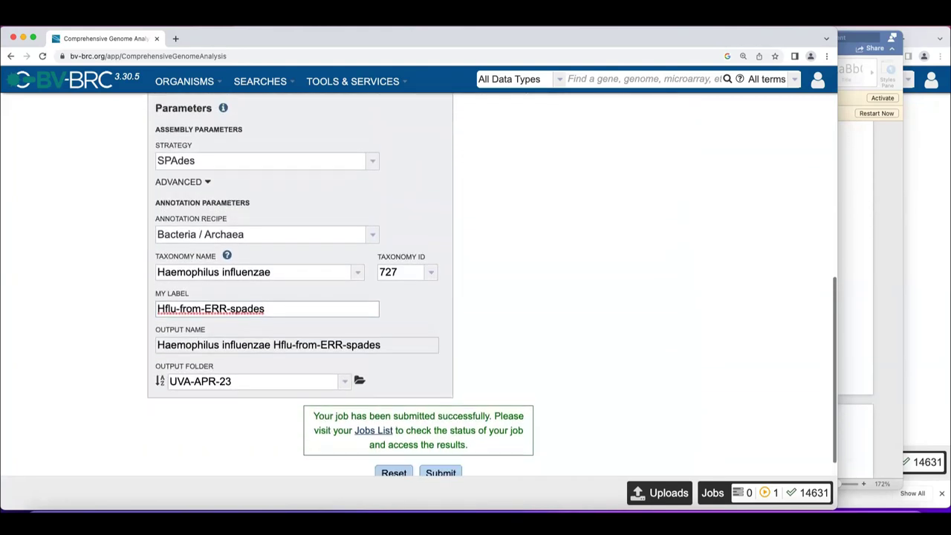
{"action": "scroll", "coordinate": [490, 289], "scroll_direction": "down", "scroll_amount": 1}
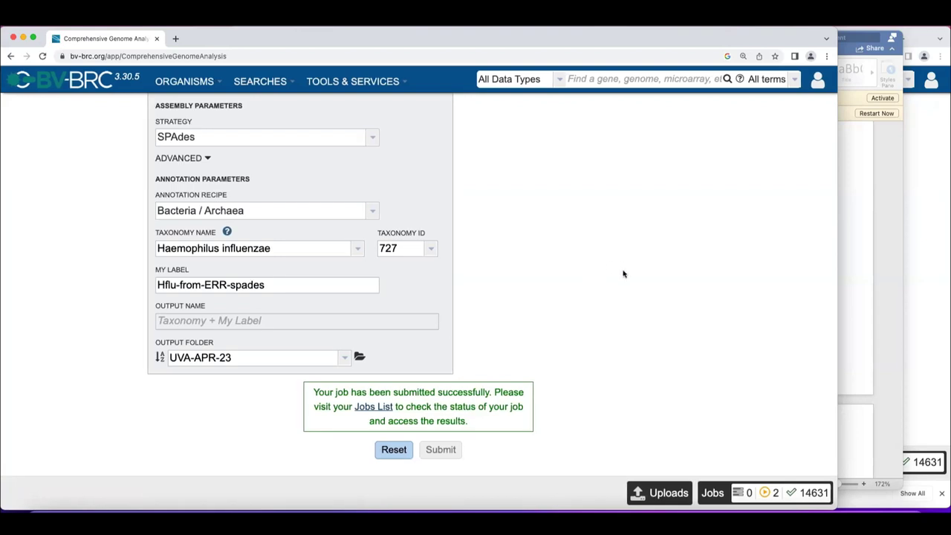
Open a fresh Comprehensive Genome Analysis form with no libraries selected
{"action": "scroll", "coordinate": [300, 302], "scroll_direction": "up", "scroll_amount": 10}
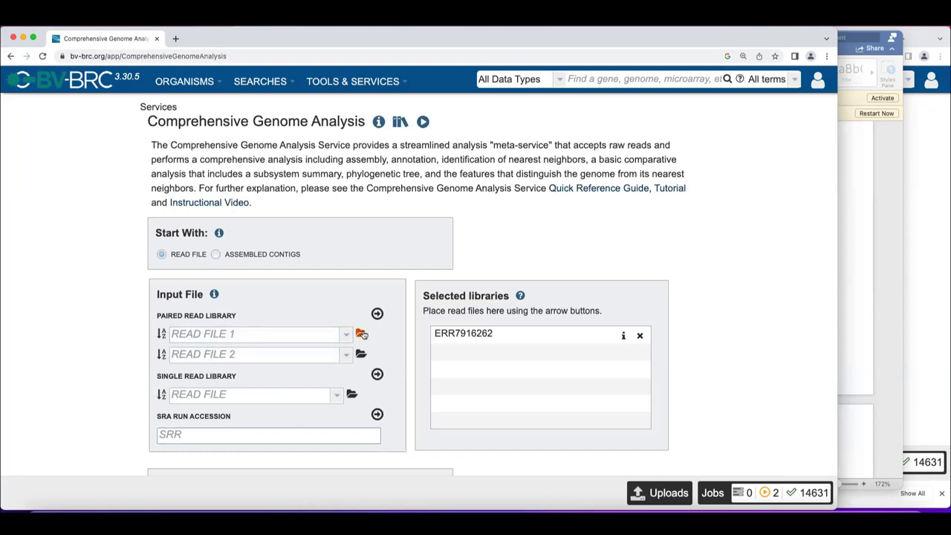
{"action": "left_click", "coordinate": [362, 335]}
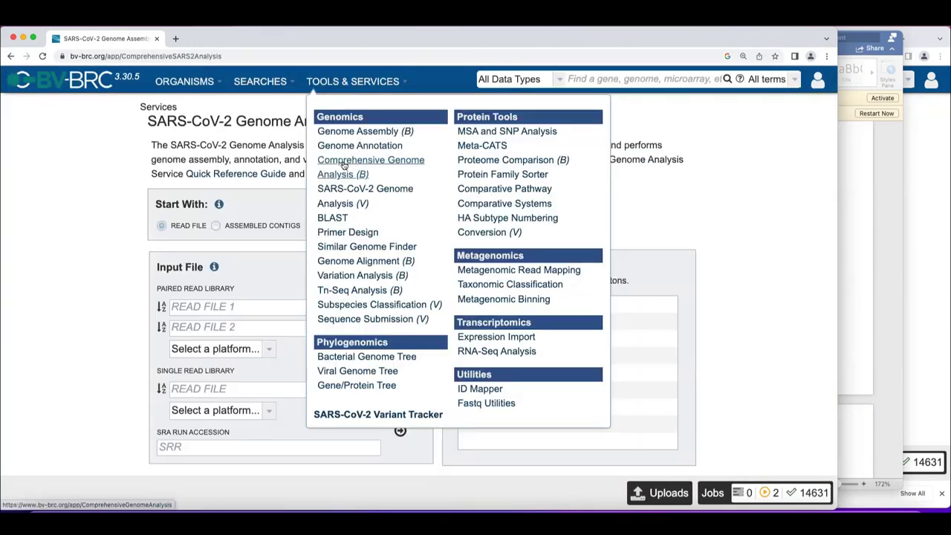
{"action": "left_click", "coordinate": [344, 164]}
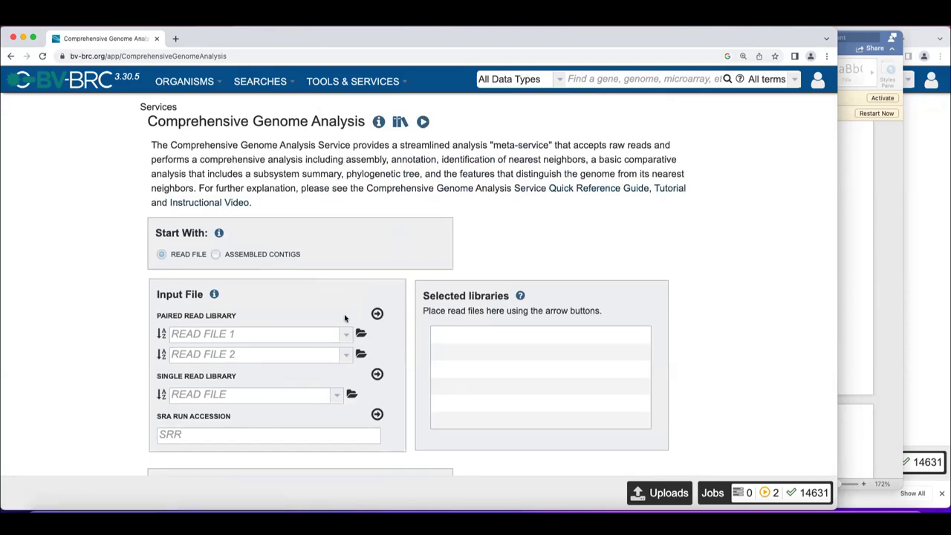
Set paired read file 1 to ERR7916262_1_ERR7916262_2.unmapped.1.fq.gz from the BV-BRC Workshop's AMR_Workshop/Comprehensive_Genome_Analysis/Human folder
{"action": "left_click", "coordinate": [360, 334]}
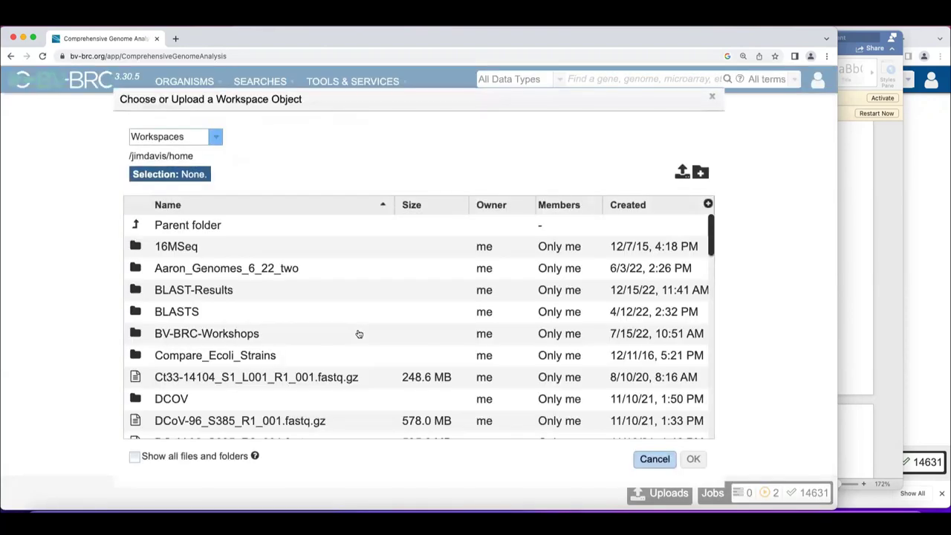
{"action": "left_click", "coordinate": [215, 138]}
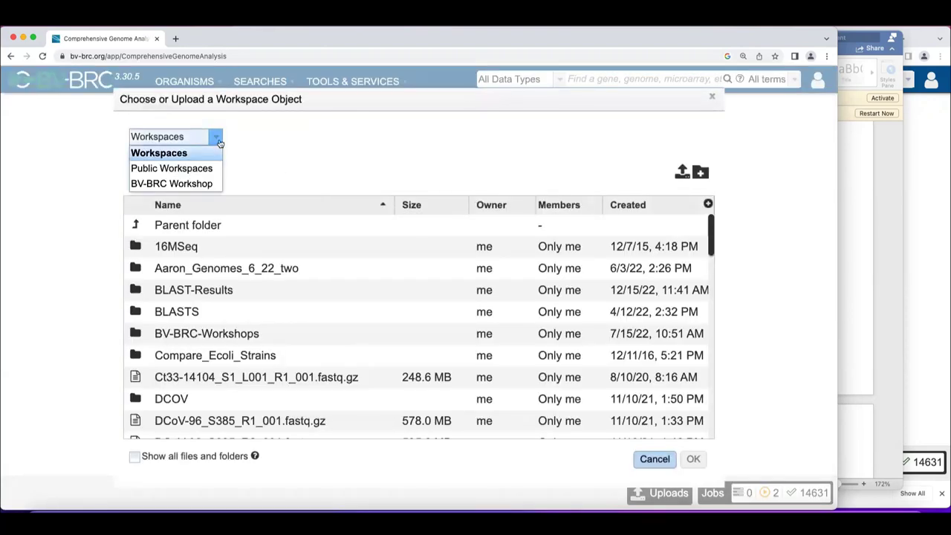
{"action": "left_click", "coordinate": [199, 185]}
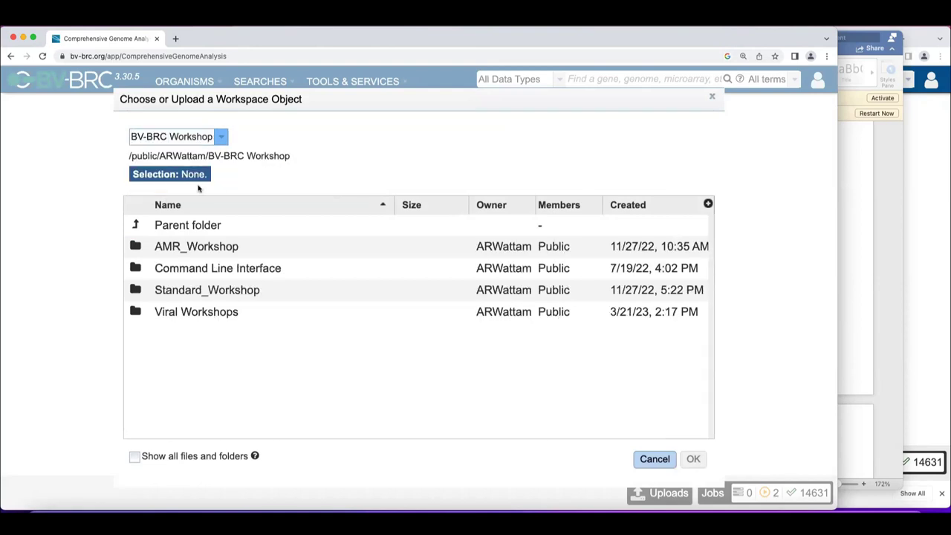
{"action": "left_click", "coordinate": [135, 249]}
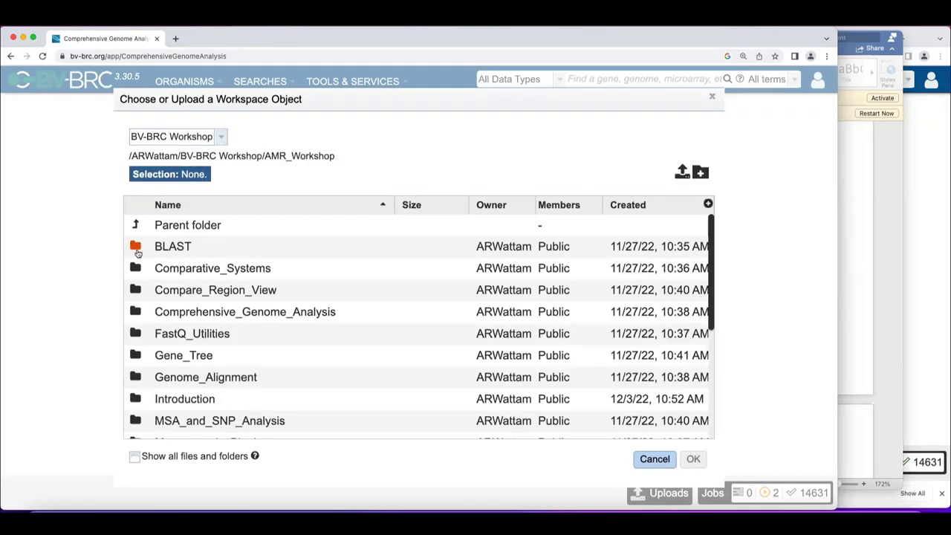
{"action": "left_click", "coordinate": [136, 311]}
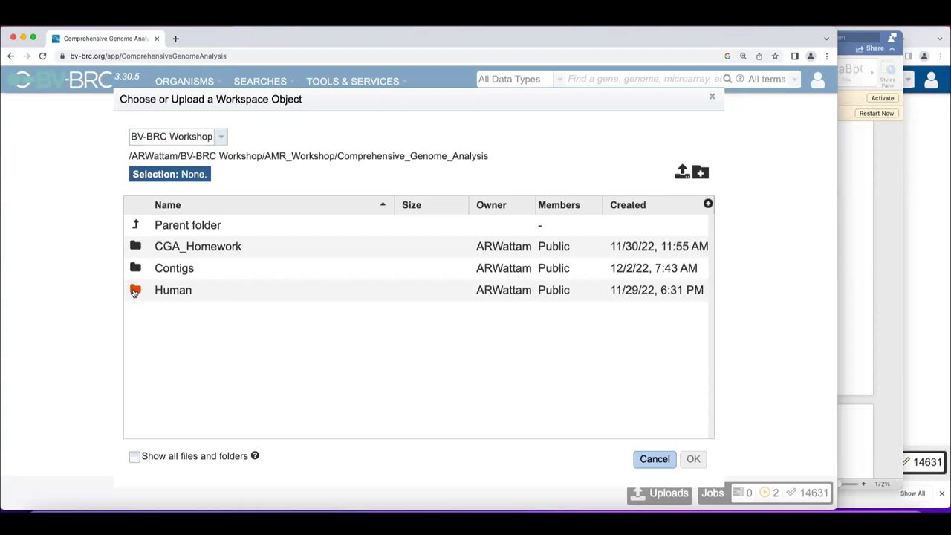
{"action": "left_click", "coordinate": [135, 291]}
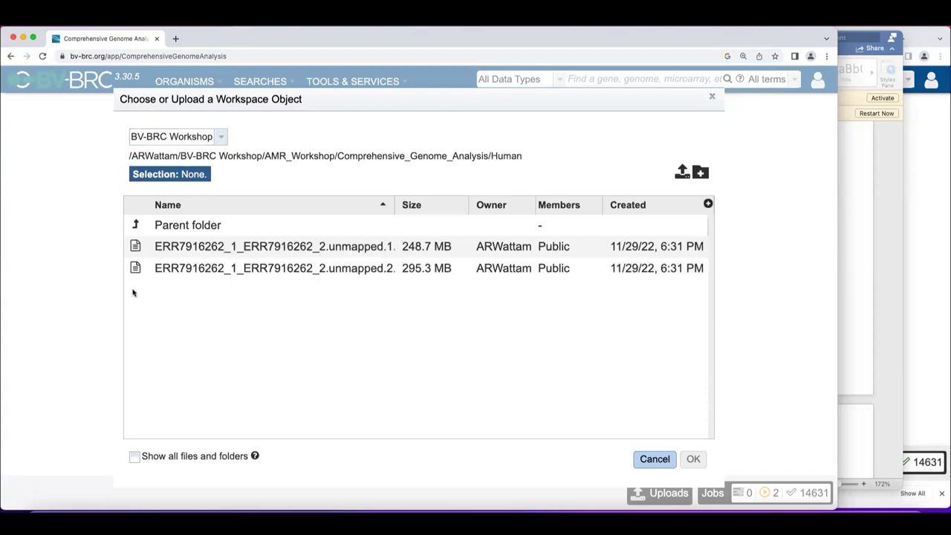
{"action": "left_click", "coordinate": [251, 248]}
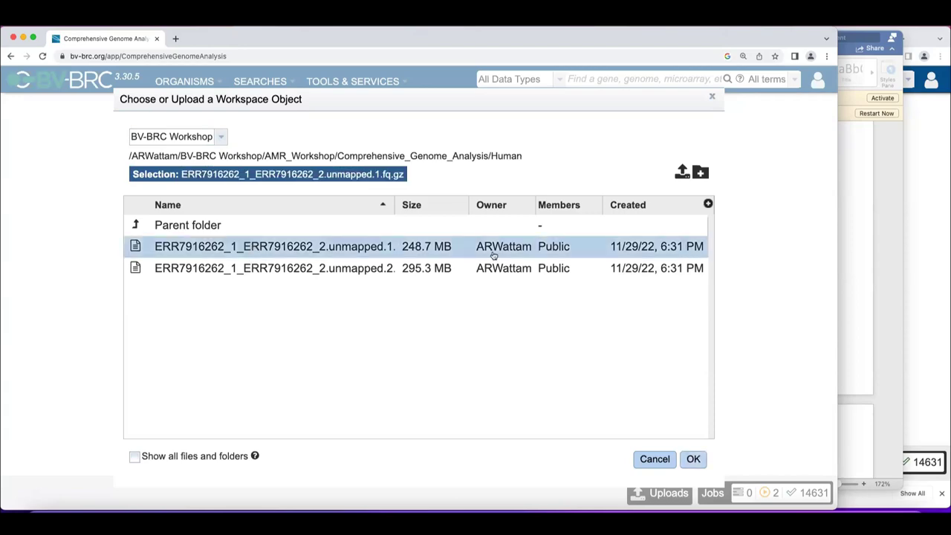
{"action": "left_click", "coordinate": [691, 458]}
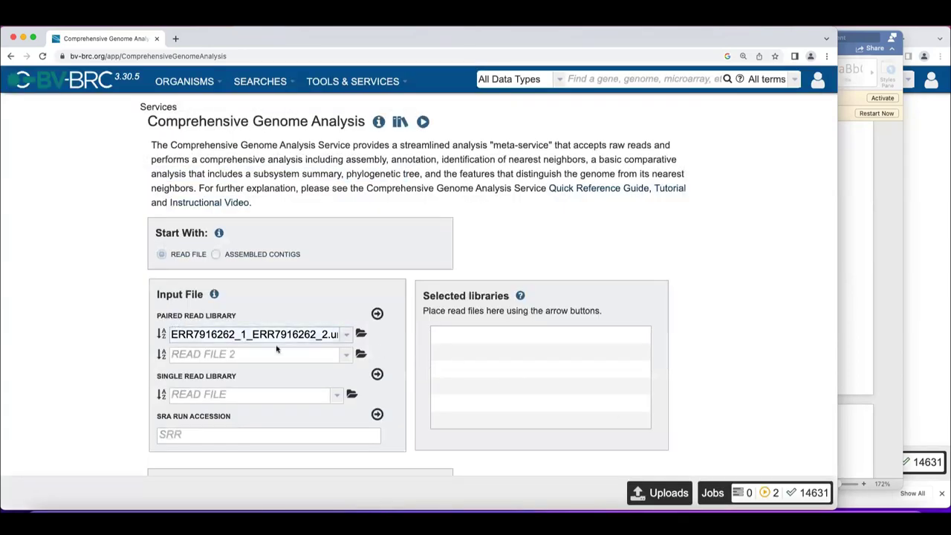
Set paired read file 2 to the ERR7916262 unmapped.2 file from the same Human workshop folder and add the pair to the selected libraries
{"action": "left_click", "coordinate": [361, 353]}
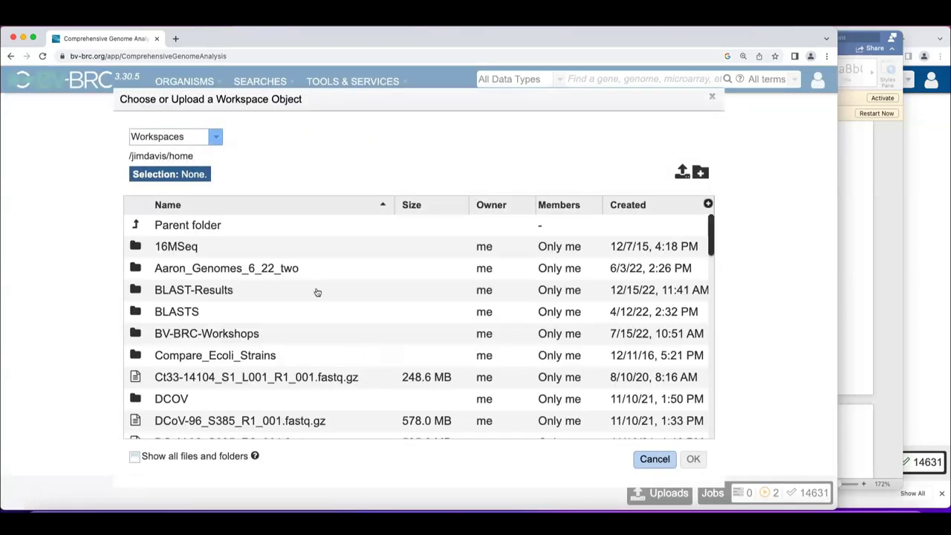
{"action": "left_click", "coordinate": [216, 140]}
{"action": "left_click", "coordinate": [189, 182]}
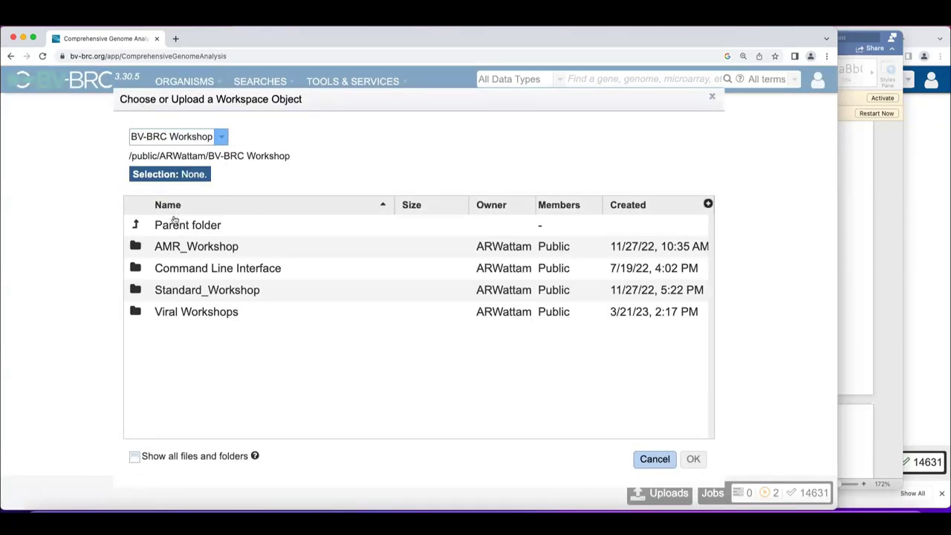
{"action": "left_click", "coordinate": [136, 252]}
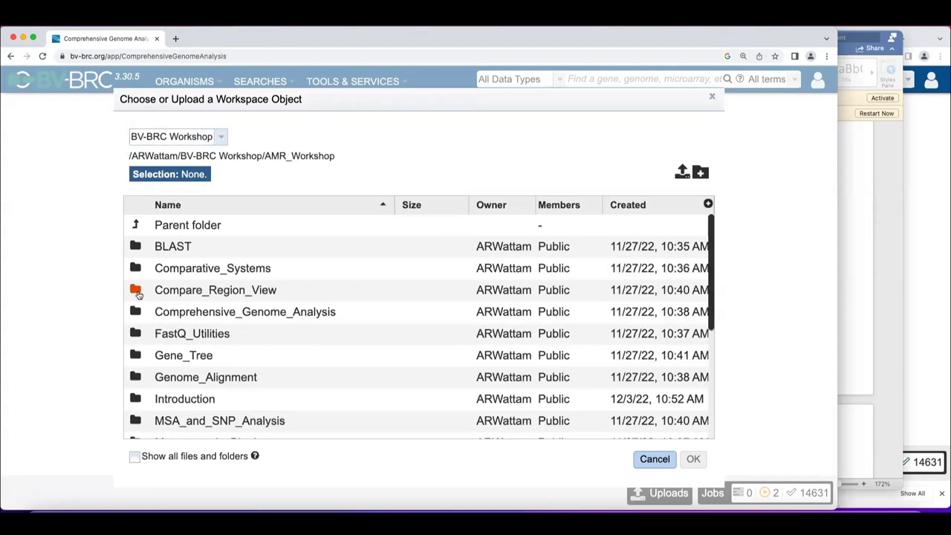
{"action": "left_click", "coordinate": [136, 310]}
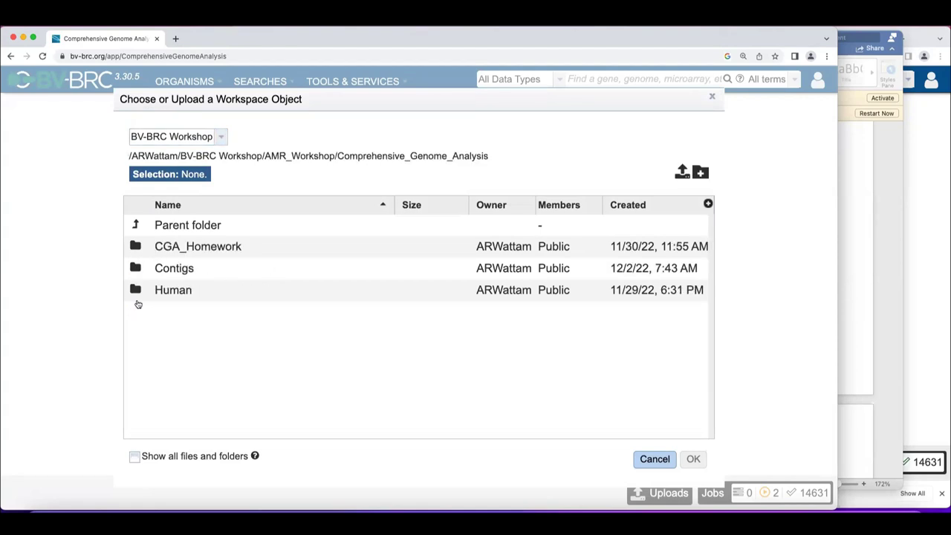
{"action": "left_click", "coordinate": [136, 290]}
{"action": "double_click", "coordinate": [136, 268]}
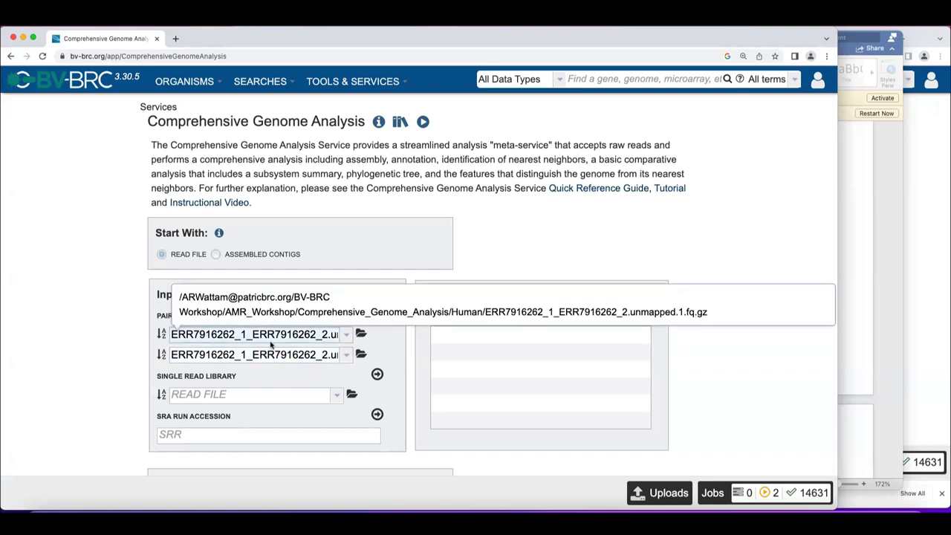
{"action": "left_click", "coordinate": [377, 313]}
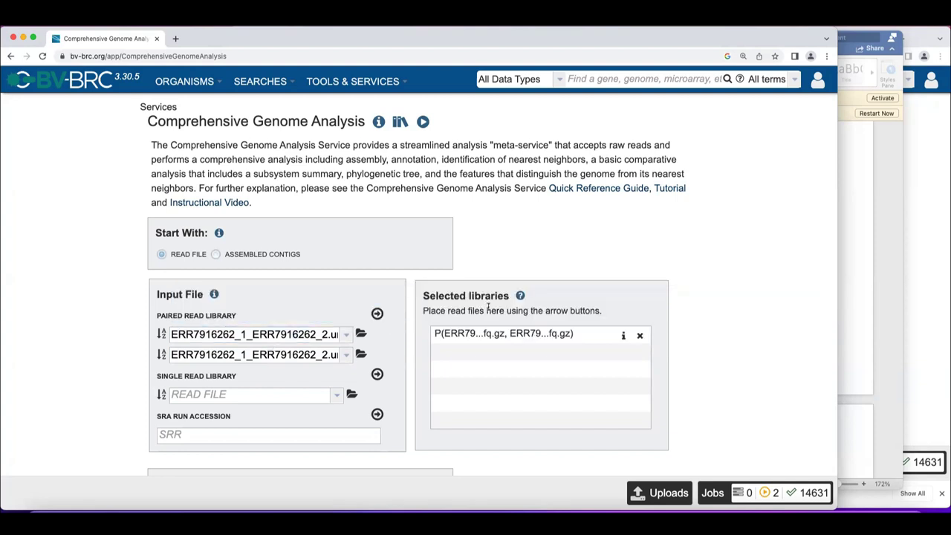
{"action": "scroll", "coordinate": [682, 297], "scroll_direction": "down", "scroll_amount": 5}
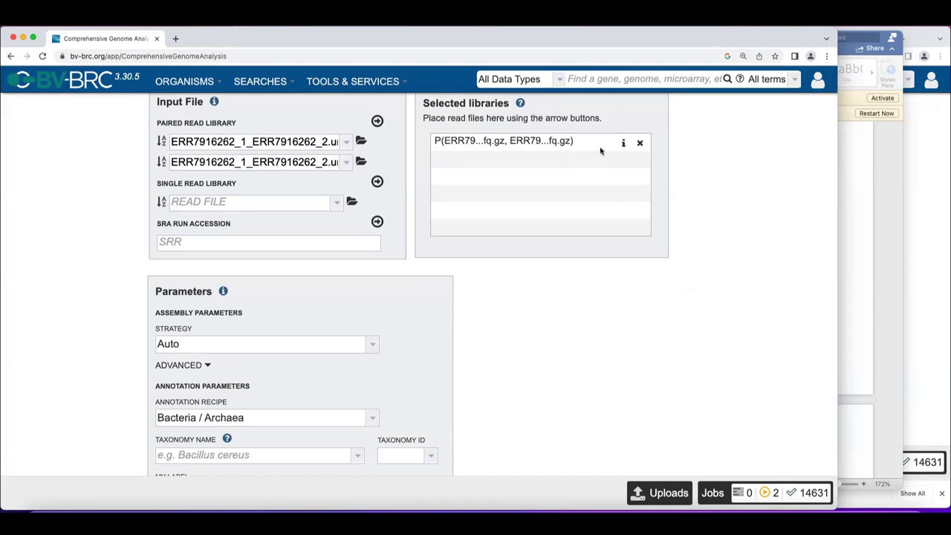
Set the assembly strategy to Unicycler and the taxonomy name to the species Haemophilus influenzae
{"action": "scroll", "coordinate": [596, 148], "scroll_direction": "down", "scroll_amount": 4}
{"action": "left_click", "coordinate": [373, 198]}
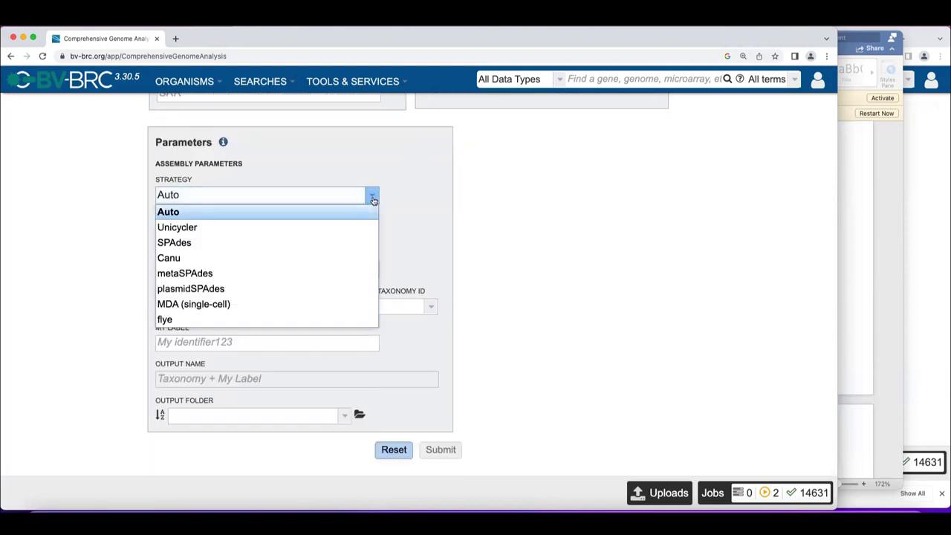
{"action": "left_click", "coordinate": [322, 226]}
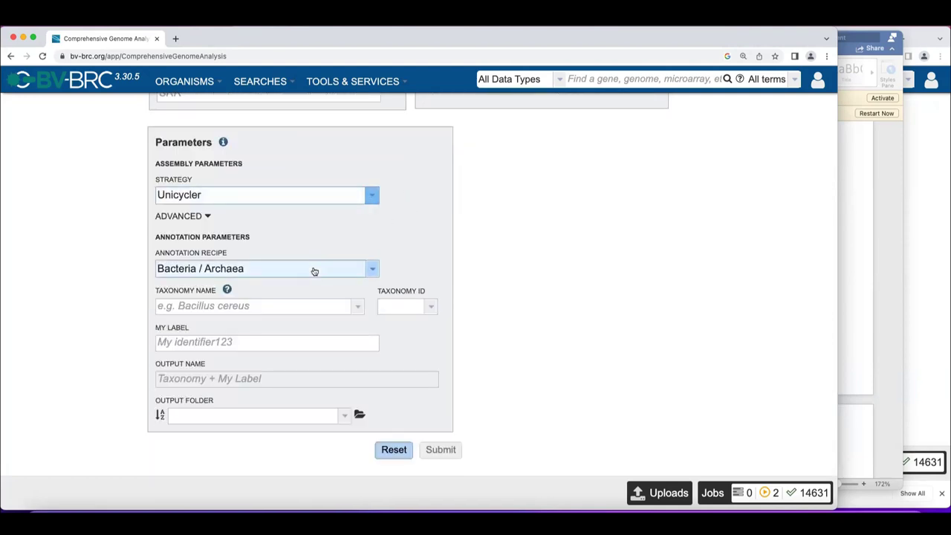
{"action": "left_click", "coordinate": [290, 306]}
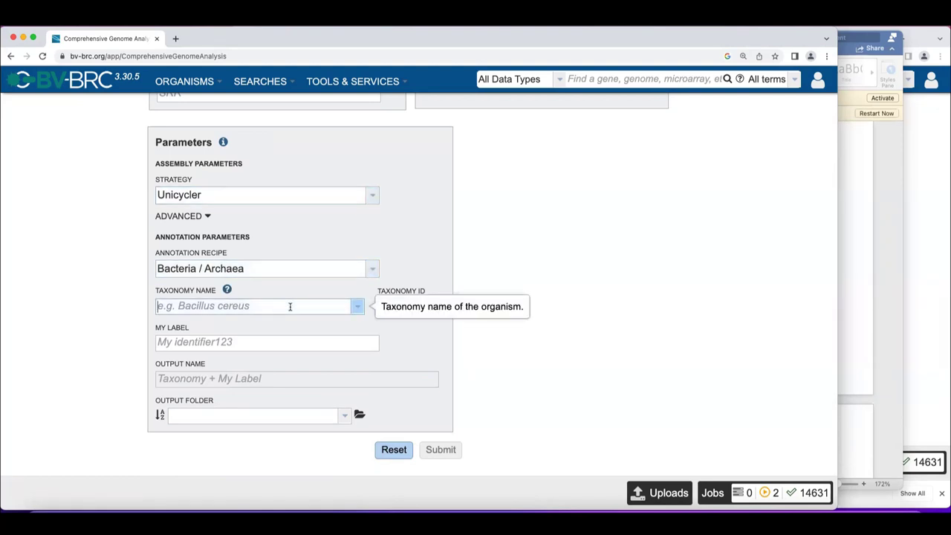
{"action": "type", "text": "Haemophilus influen"}
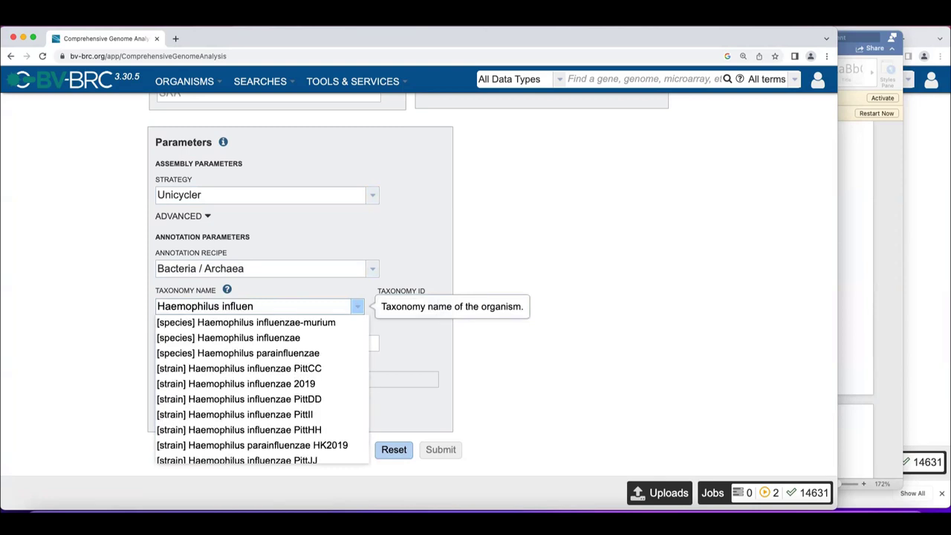
{"action": "left_click", "coordinate": [294, 338]}
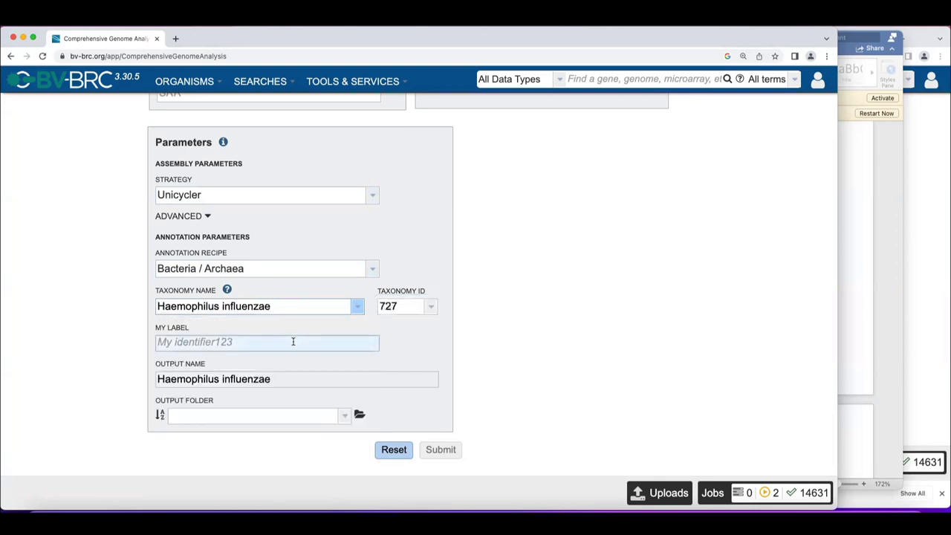
Label the job Hflu-non-human and set its output folder to UVA-APR-23
{"action": "left_click", "coordinate": [292, 341]}
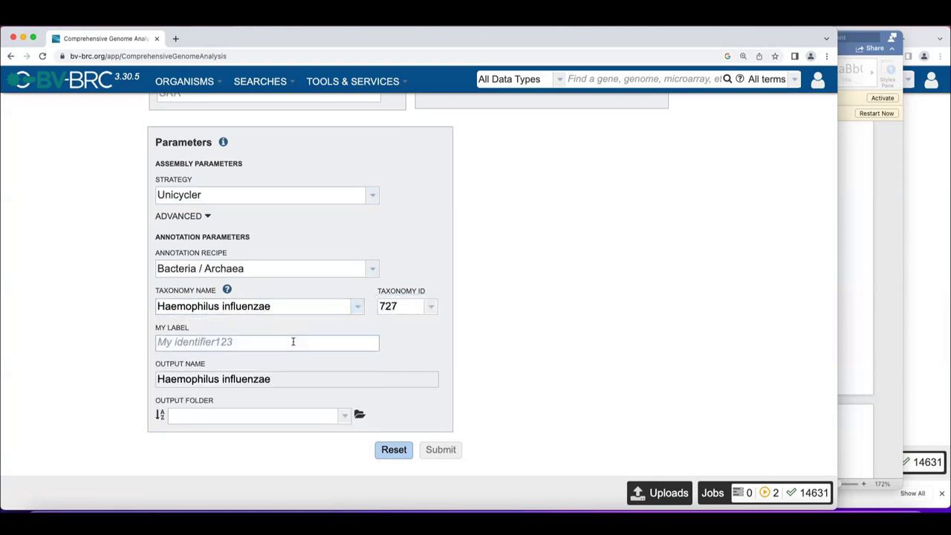
{"action": "type", "text": "Hflu-non-"}
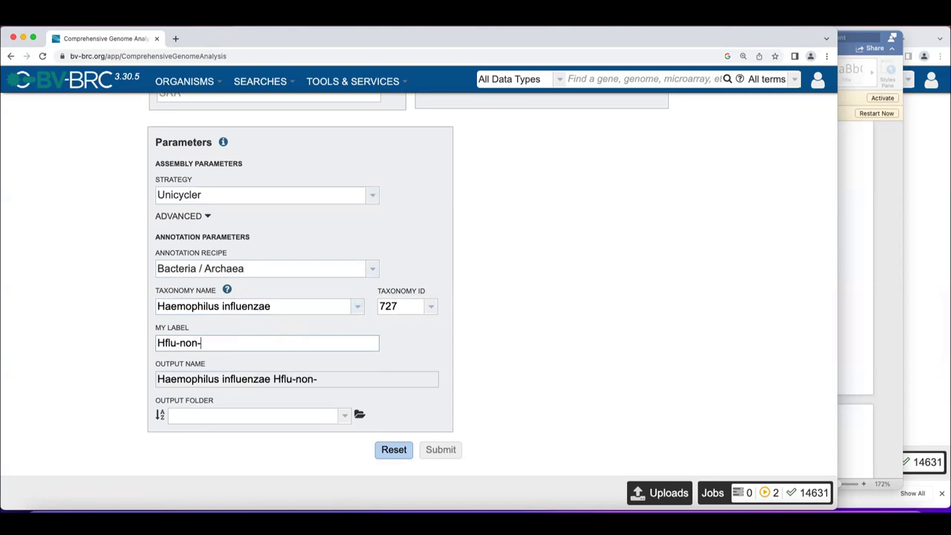
{"action": "type", "text": "human"}
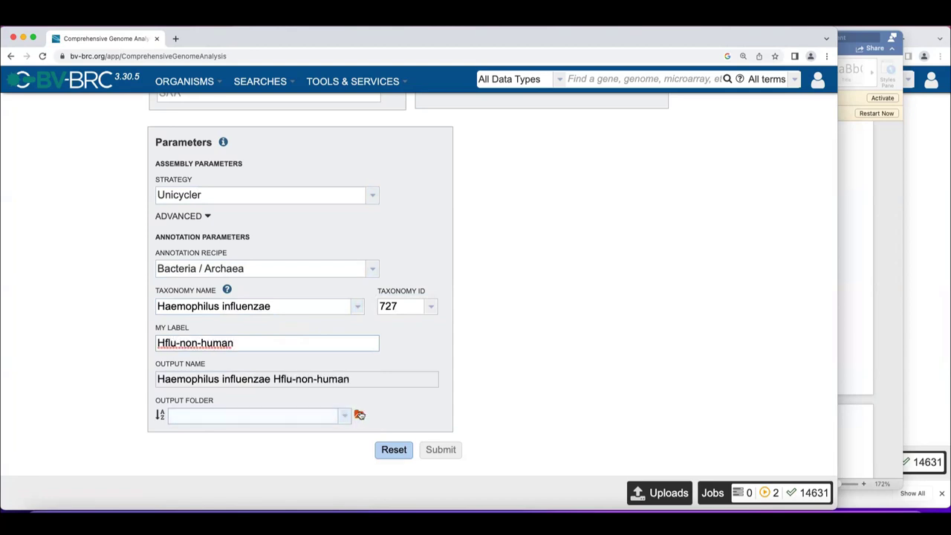
{"action": "left_click", "coordinate": [359, 415]}
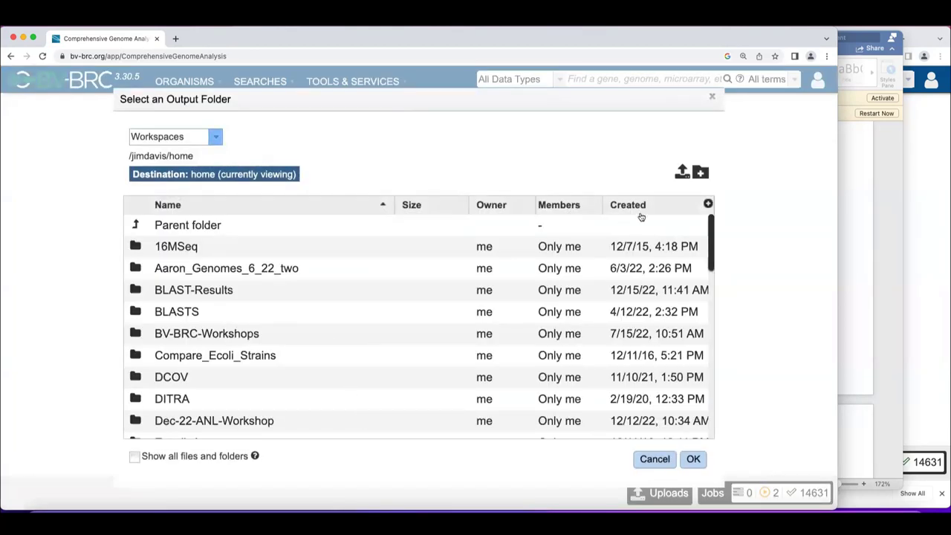
{"action": "left_click", "coordinate": [641, 211]}
{"action": "left_click", "coordinate": [641, 211]}
{"action": "left_click", "coordinate": [347, 225]}
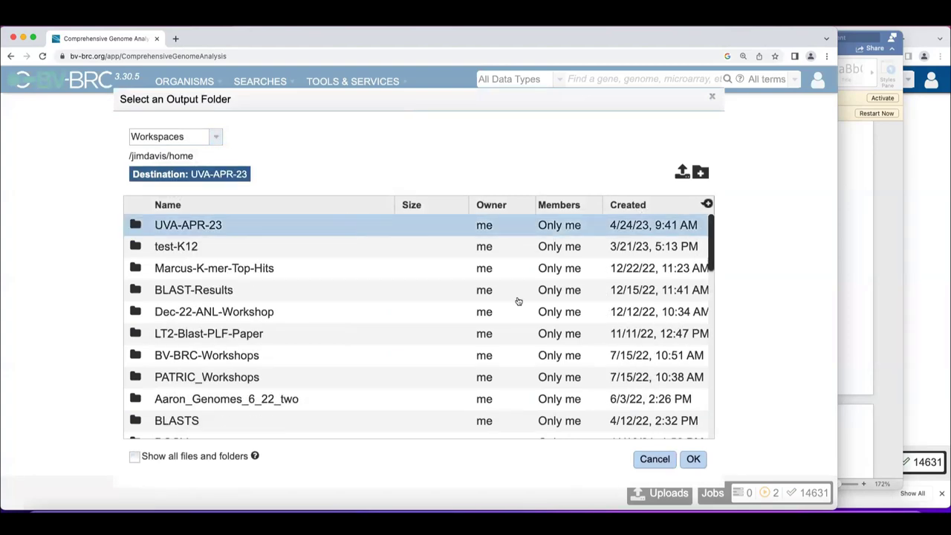
{"action": "left_click", "coordinate": [693, 458]}
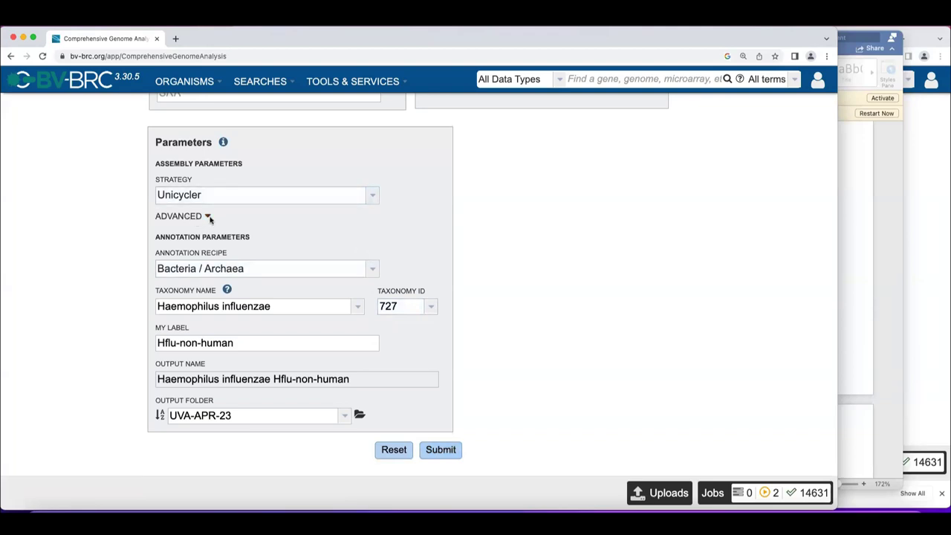
Check the available assembly strategies, keep Unicycler, and submit the Hflu-non-human analysis job
{"action": "left_click", "coordinate": [371, 196]}
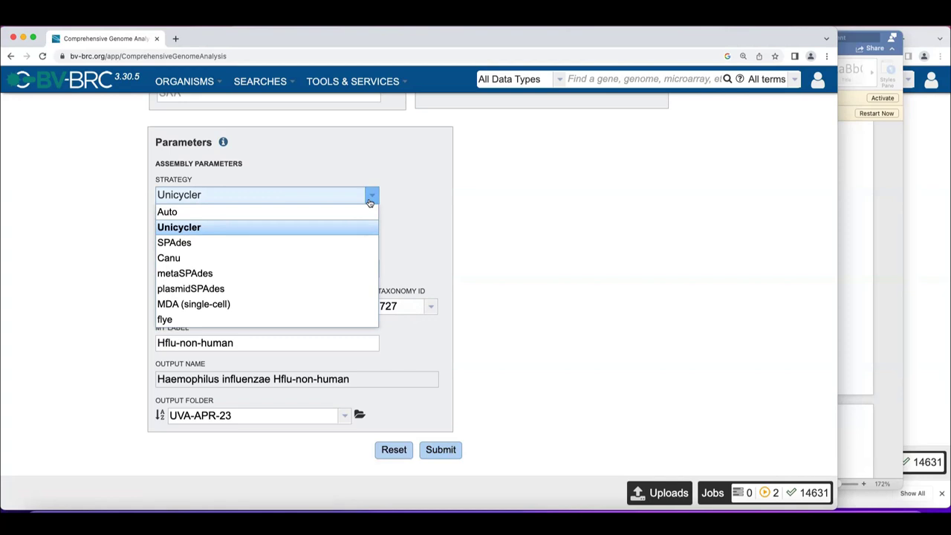
{"action": "left_click", "coordinate": [439, 451]}
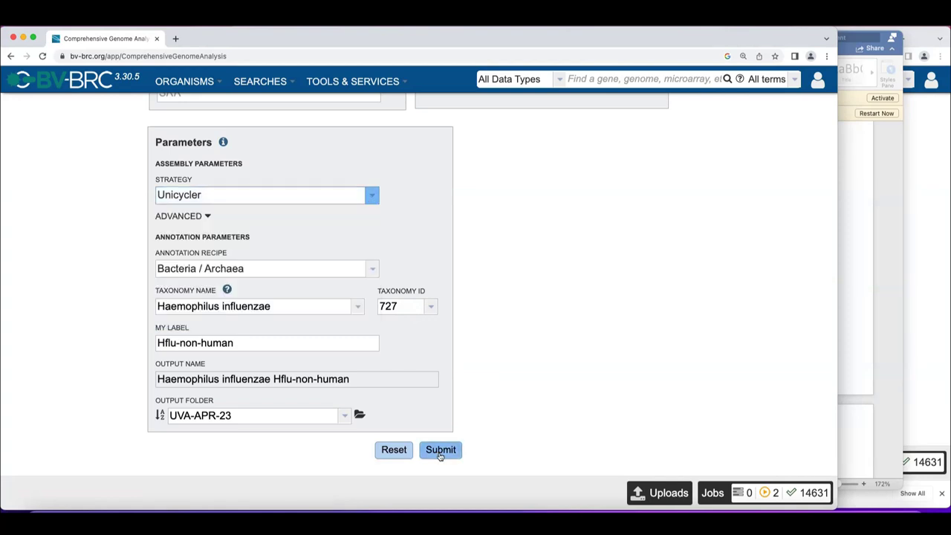
{"action": "left_click", "coordinate": [439, 453]}
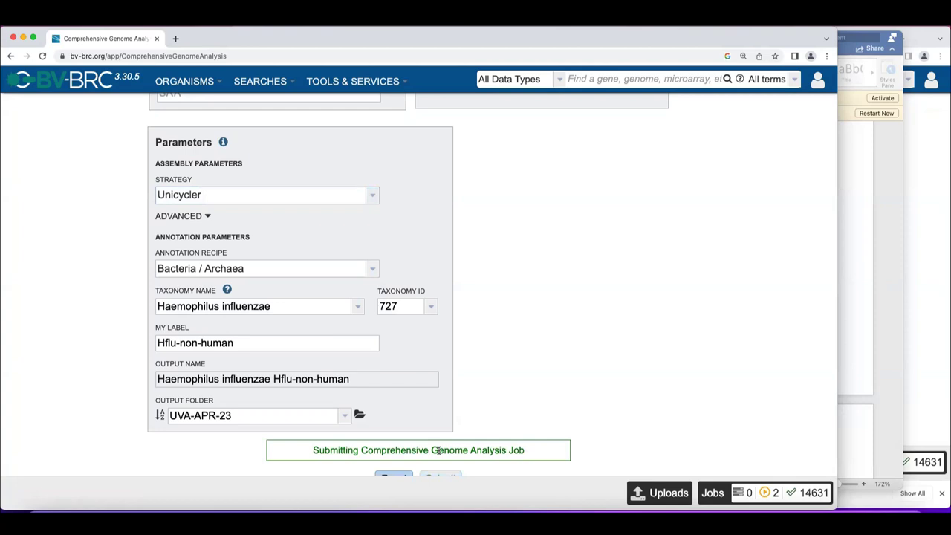
Review the submitted form's inputs and try to add the same read pair to the selected libraries again
{"action": "scroll", "coordinate": [439, 452], "scroll_direction": "up", "scroll_amount": 5}
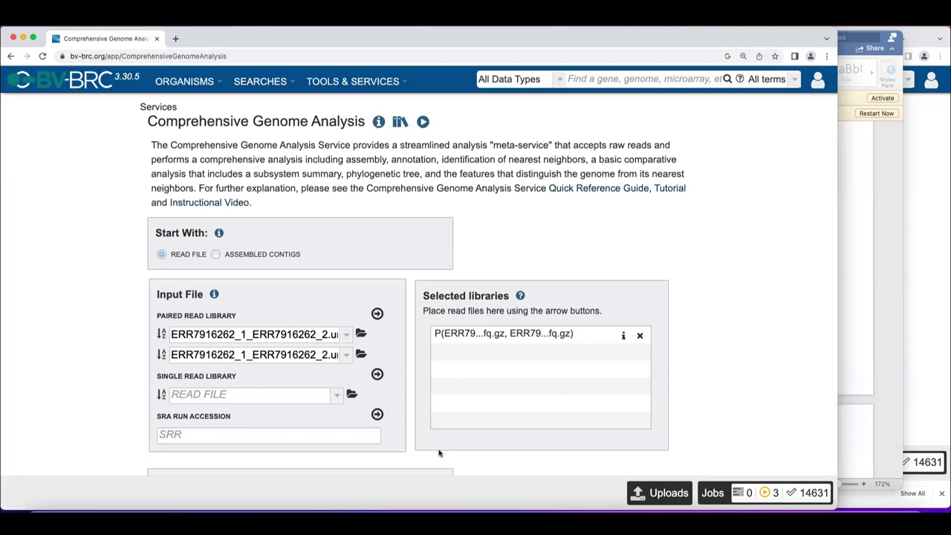
{"action": "scroll", "coordinate": [438, 453], "scroll_direction": "down", "scroll_amount": 3}
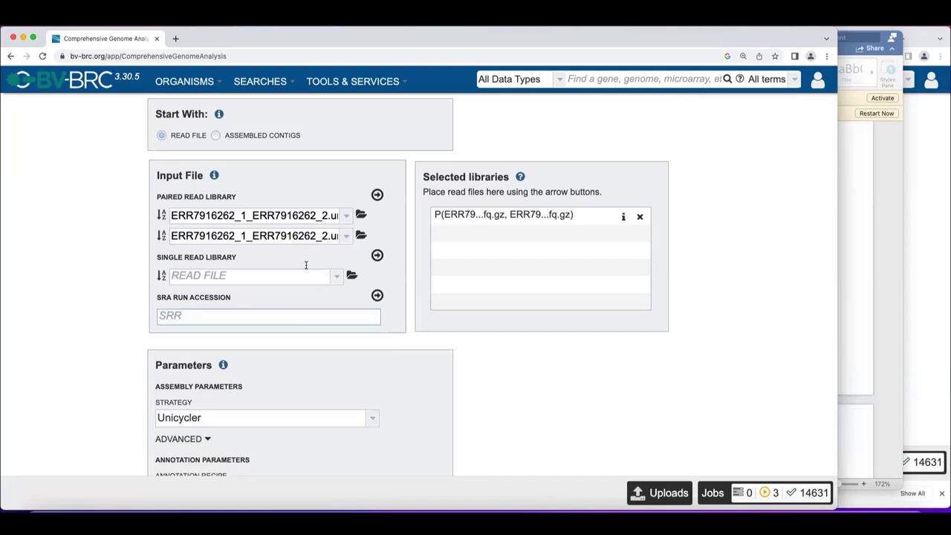
{"action": "left_click", "coordinate": [377, 194]}
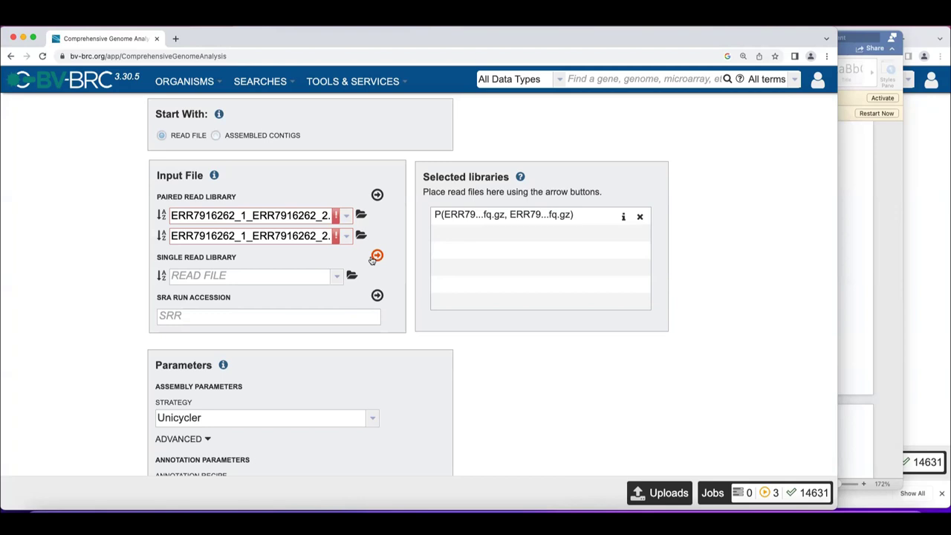
Open the job status list, filter it to ComprehensiveGenomeAnalysis, and view the details of the Hflu-non-human job
{"action": "left_click", "coordinate": [711, 493]}
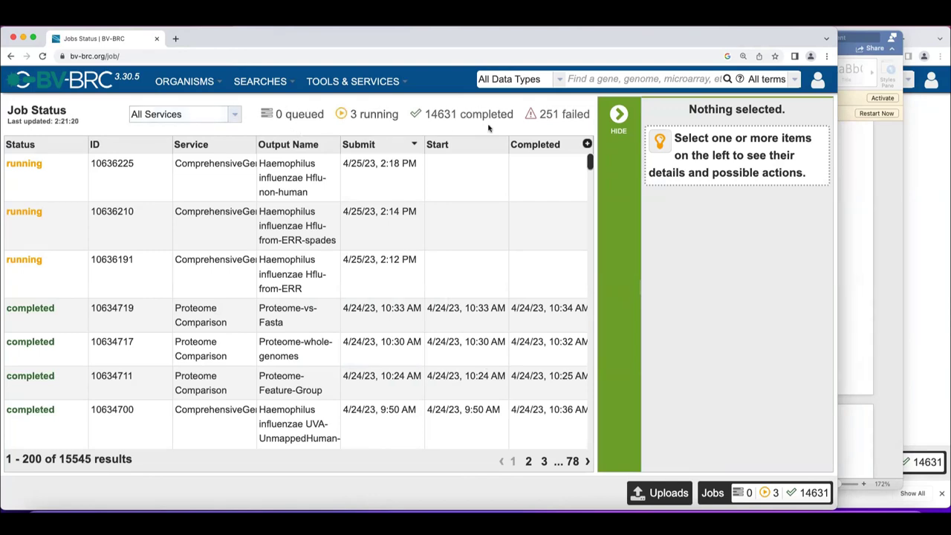
{"action": "left_click", "coordinate": [236, 116]}
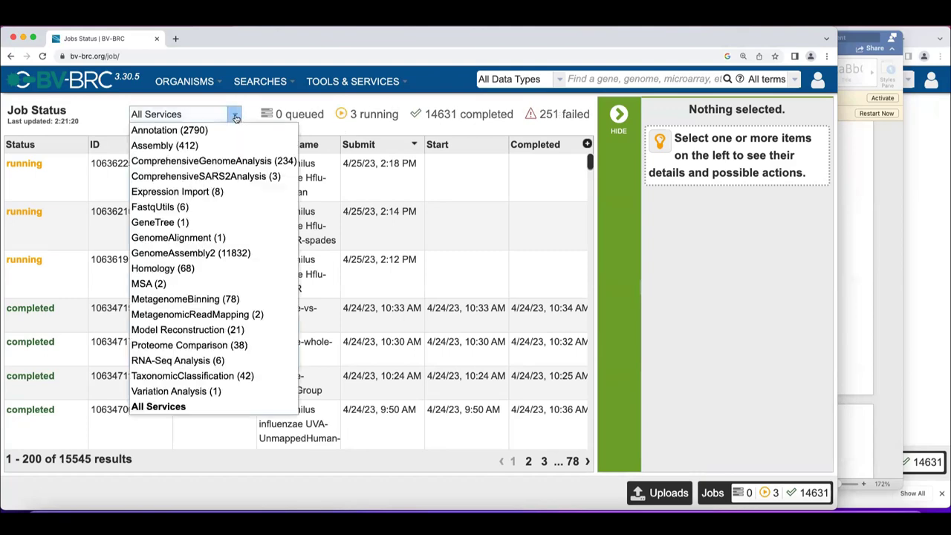
{"action": "left_click", "coordinate": [230, 161]}
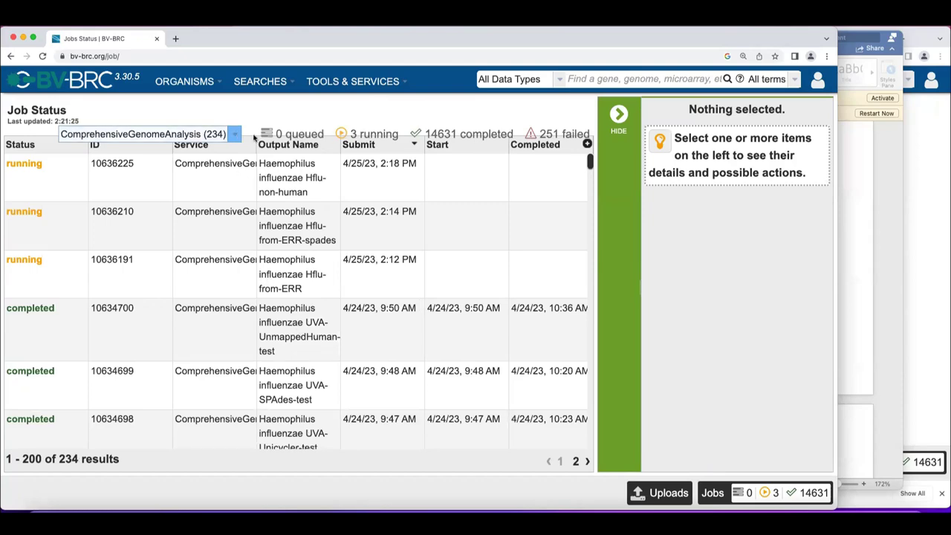
{"action": "key", "text": "super+minus"}
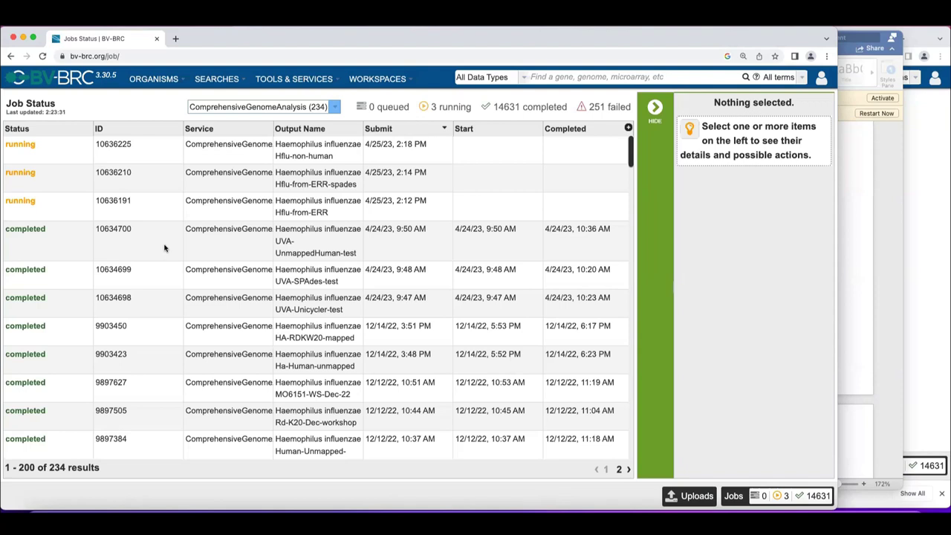
{"action": "left_click", "coordinate": [199, 159]}
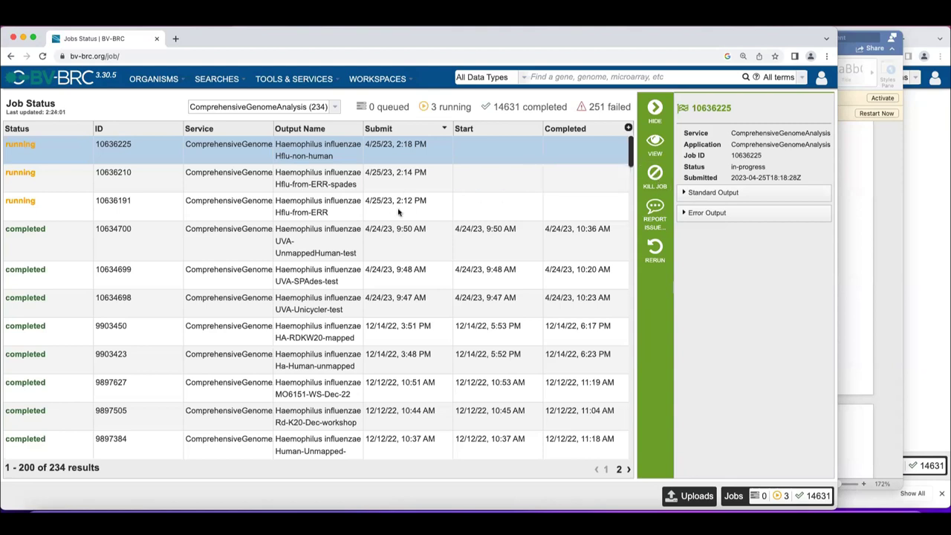
Show only the failed ComprehensiveGenomeAnalysis jobs and examine the standard output of the most recently submitted one
{"action": "left_click", "coordinate": [594, 109]}
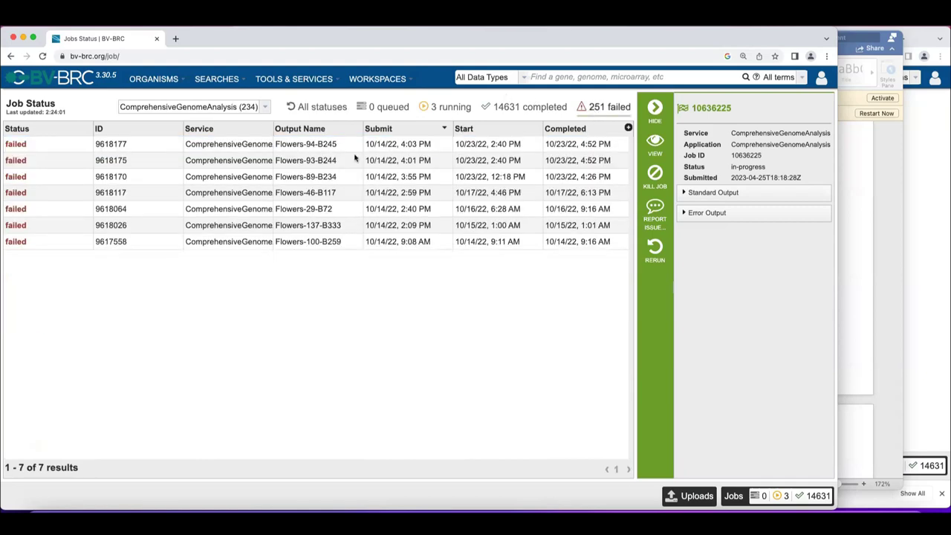
{"action": "left_click", "coordinate": [321, 144]}
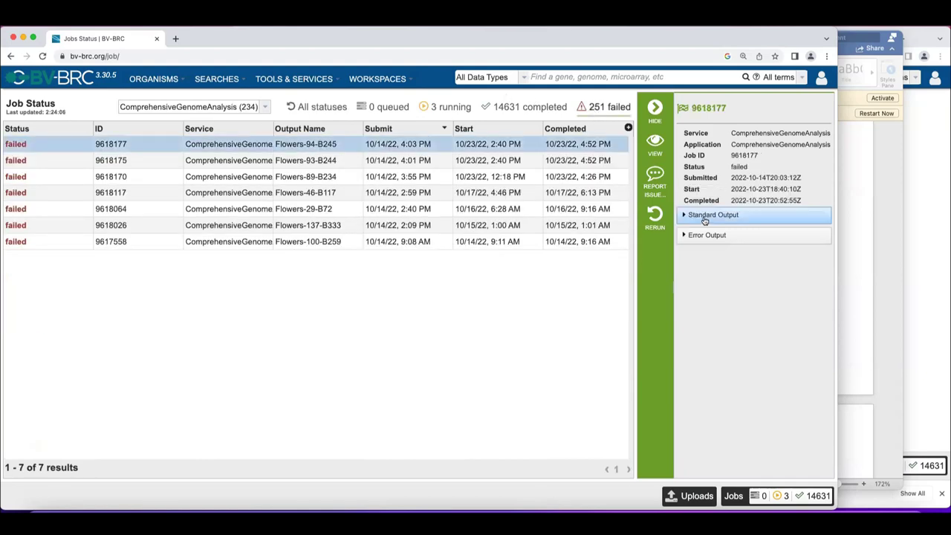
{"action": "left_click", "coordinate": [709, 216]}
{"action": "scroll", "coordinate": [681, 289], "scroll_direction": "left", "scroll_amount": 5}
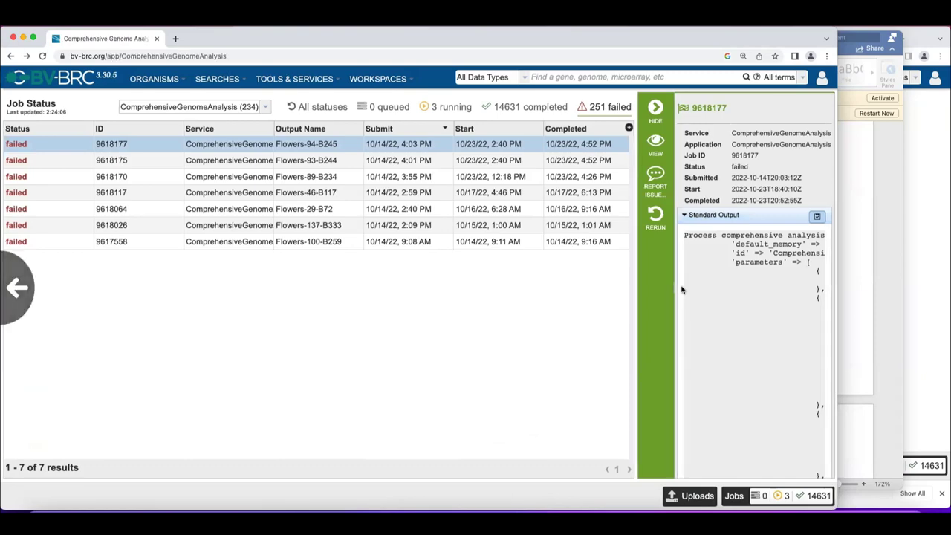
{"action": "scroll", "coordinate": [681, 238], "scroll_direction": "right", "scroll_amount": 5}
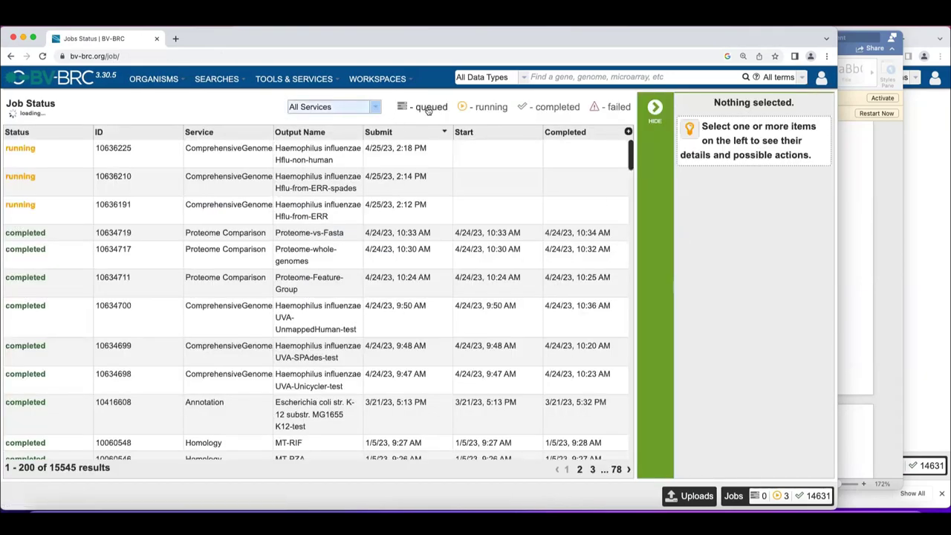
List failed jobs across all services, review the prefilled issue report for job 9618064, and close it without sending
{"action": "left_click", "coordinate": [615, 107]}
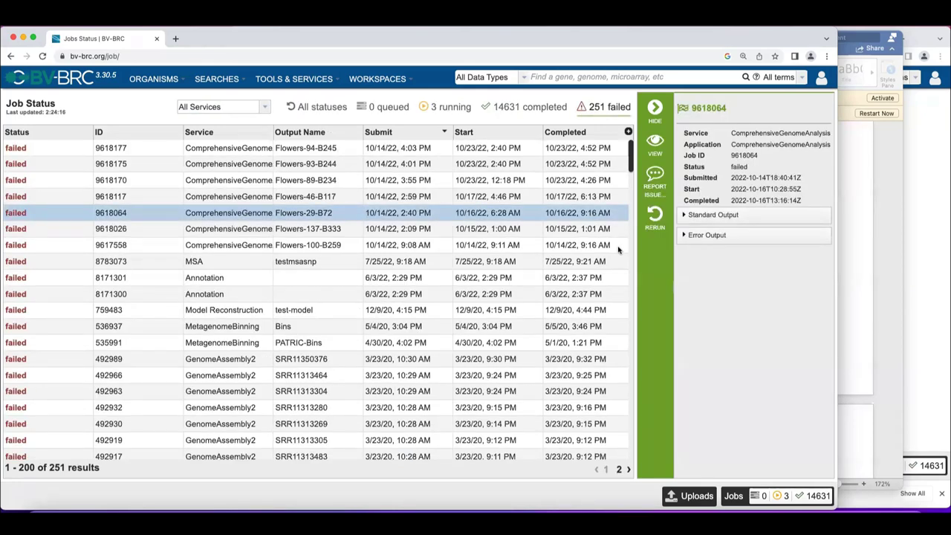
{"action": "left_click", "coordinate": [663, 189]}
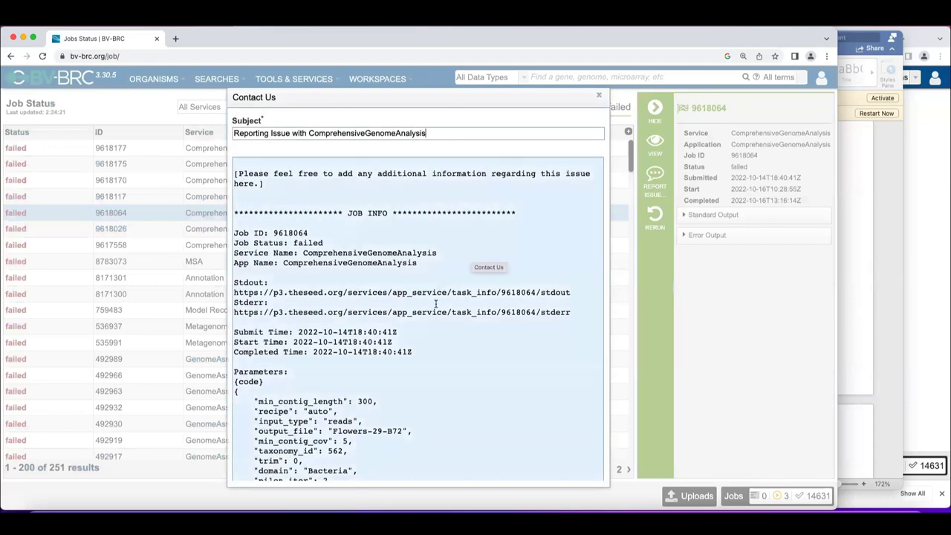
{"action": "scroll", "coordinate": [475, 267], "scroll_direction": "down", "scroll_amount": 5}
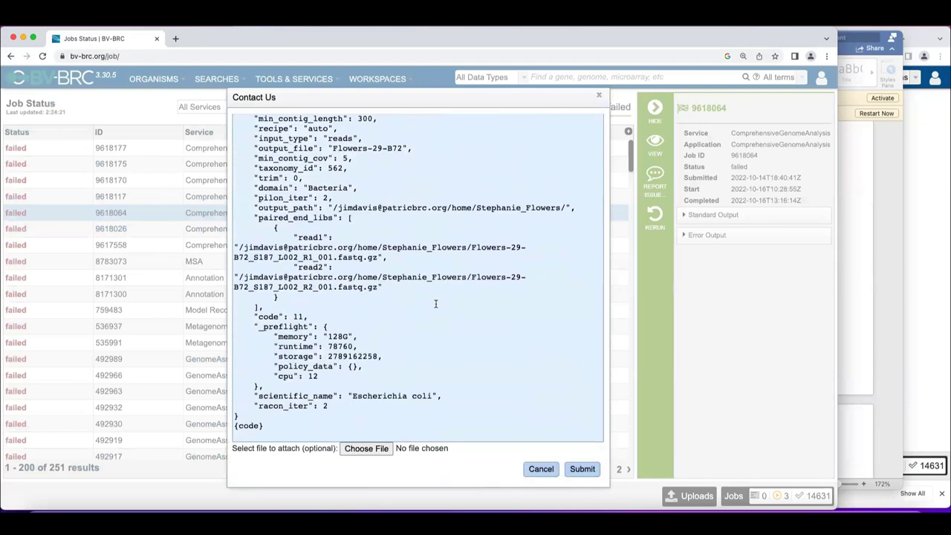
{"action": "scroll", "coordinate": [438, 303], "scroll_direction": "up", "scroll_amount": 3}
{"action": "scroll", "coordinate": [438, 303], "scroll_direction": "down", "scroll_amount": 3}
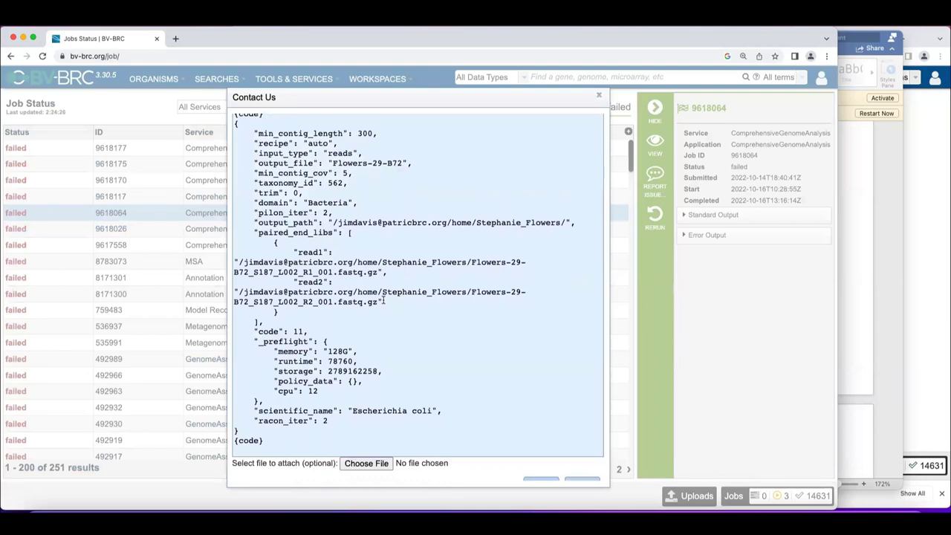
{"action": "scroll", "coordinate": [383, 300], "scroll_direction": "down", "scroll_amount": 2}
{"action": "scroll", "coordinate": [383, 299], "scroll_direction": "up", "scroll_amount": 10}
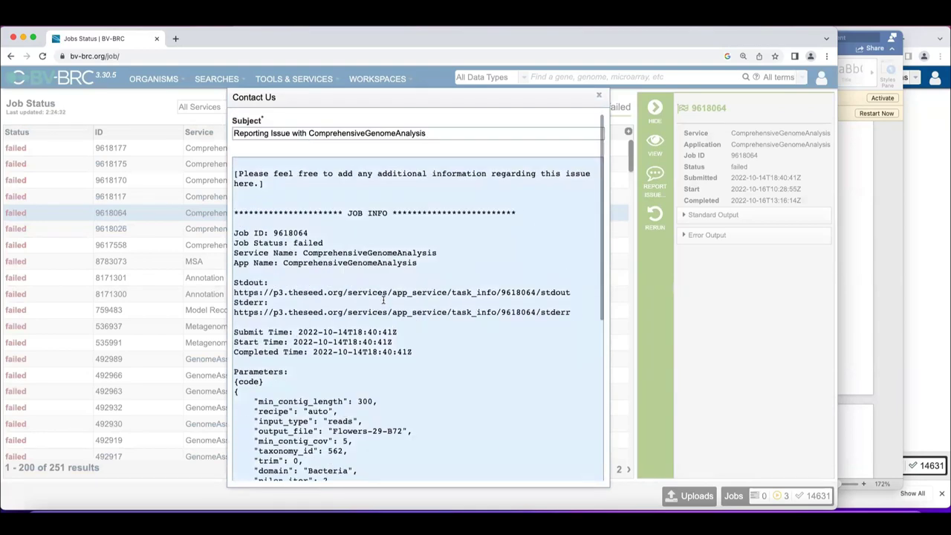
{"action": "scroll", "coordinate": [383, 299], "scroll_direction": "down", "scroll_amount": 5}
{"action": "scroll", "coordinate": [383, 299], "scroll_direction": "down", "scroll_amount": 1}
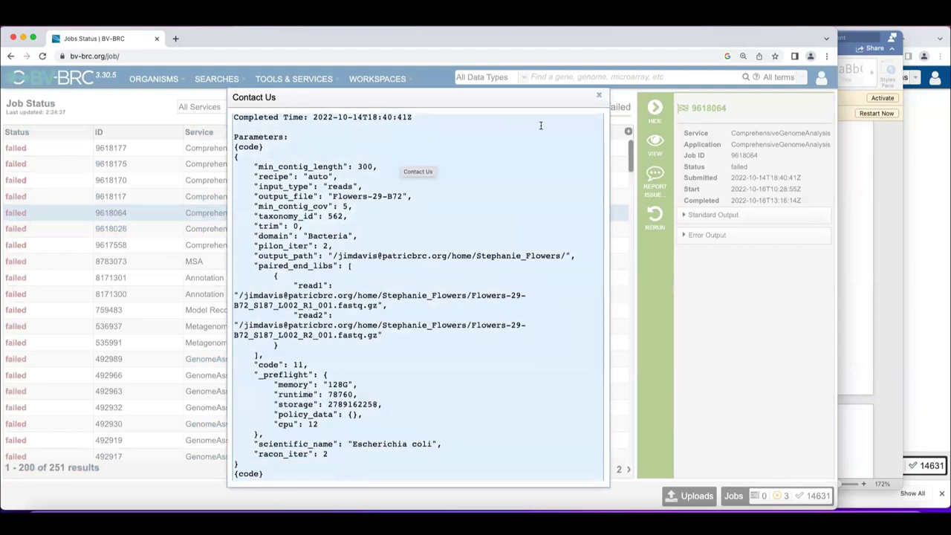
{"action": "left_click", "coordinate": [600, 98]}
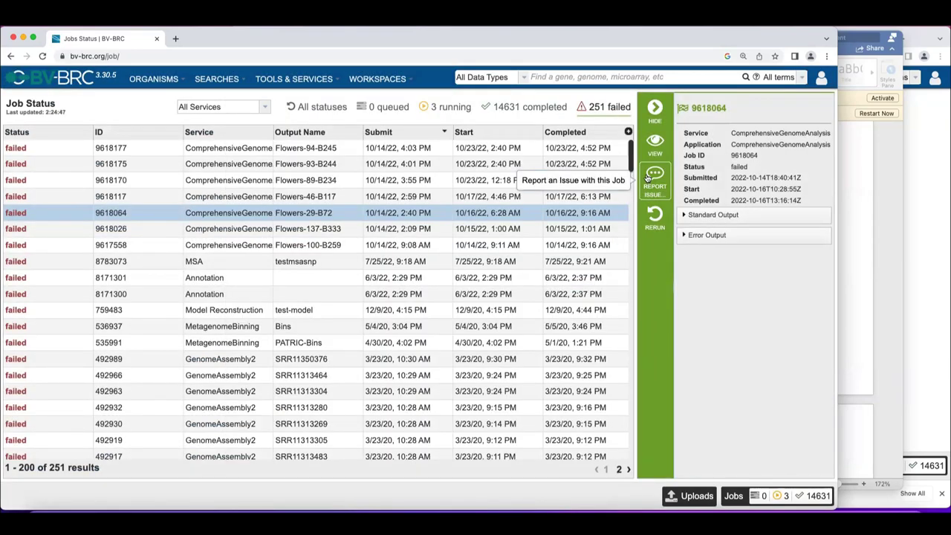
Show only the running jobs, restore all statuses, and look through the completed jobs
{"action": "left_click", "coordinate": [434, 108]}
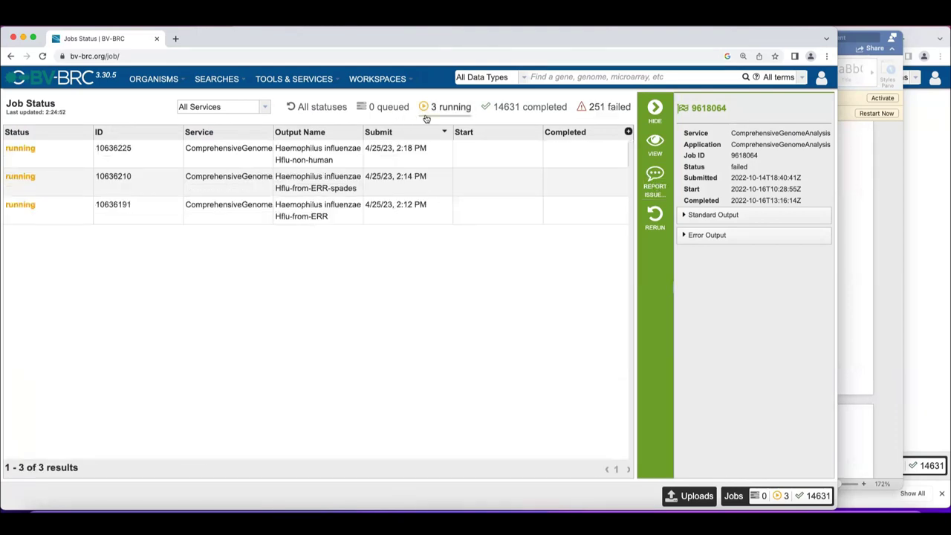
{"action": "left_click", "coordinate": [428, 118]}
{"action": "scroll", "coordinate": [303, 217], "scroll_direction": "down", "scroll_amount": 5}
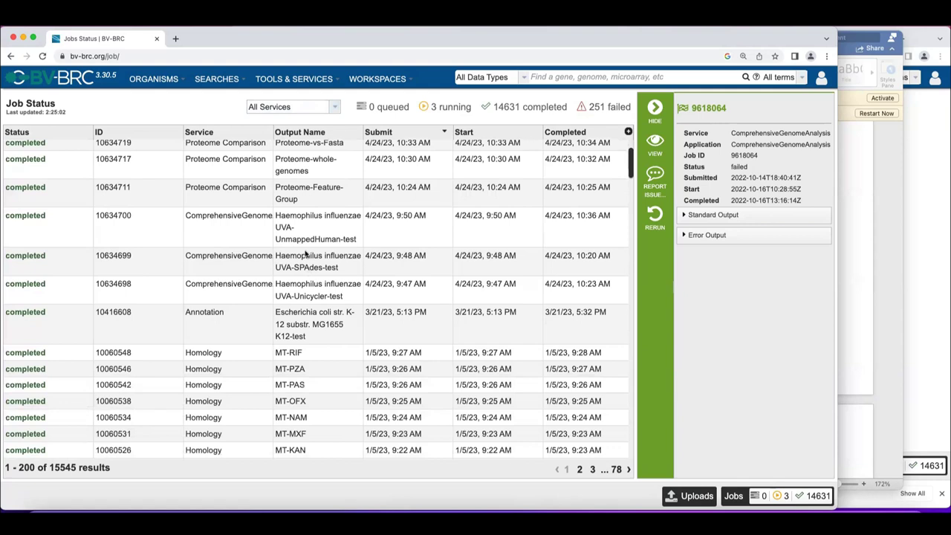
View the details of completed job 10634698 in the job list, and open the UVA-APR-23 folder in the home workspace
{"action": "left_click", "coordinate": [336, 290]}
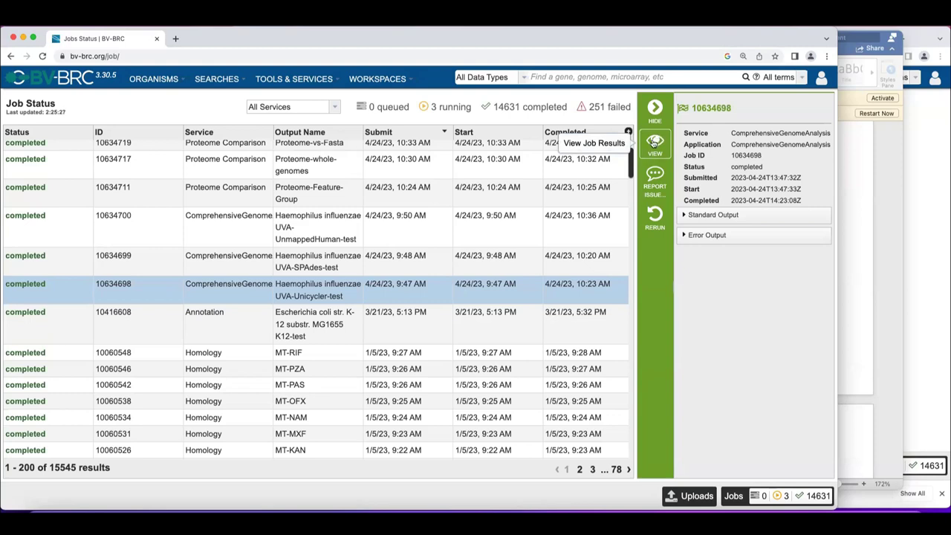
{"action": "left_click", "coordinate": [279, 82]}
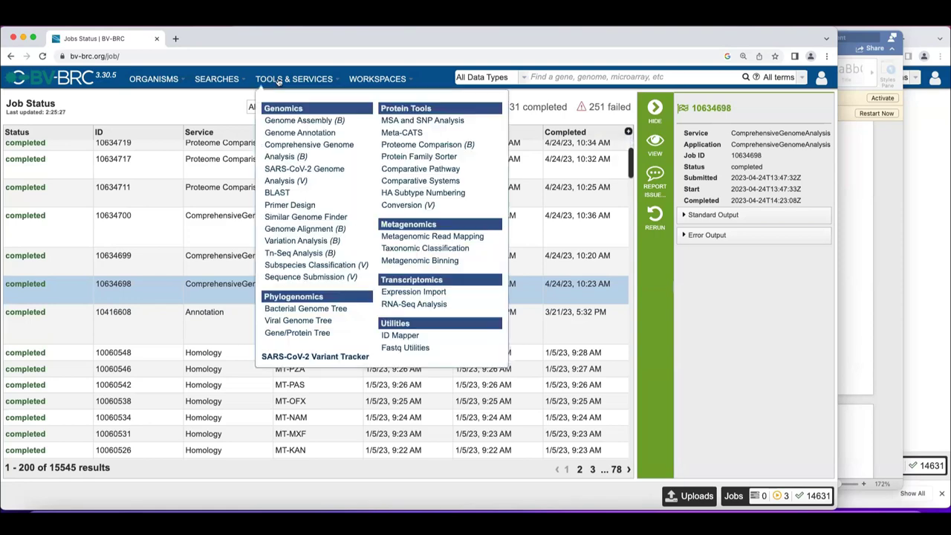
{"action": "left_click", "coordinate": [362, 83]}
{"action": "left_click", "coordinate": [375, 115]}
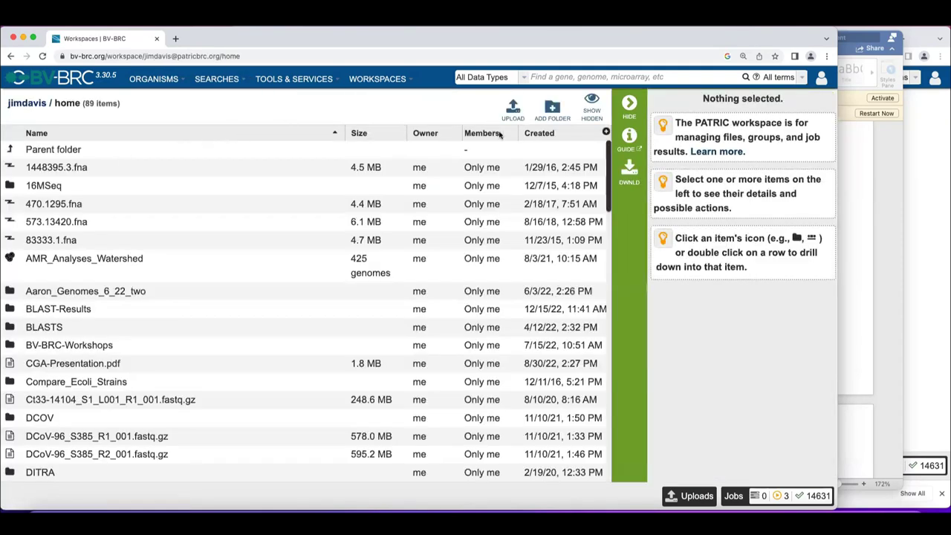
{"action": "double_click", "coordinate": [540, 140]}
{"action": "double_click", "coordinate": [80, 152]}
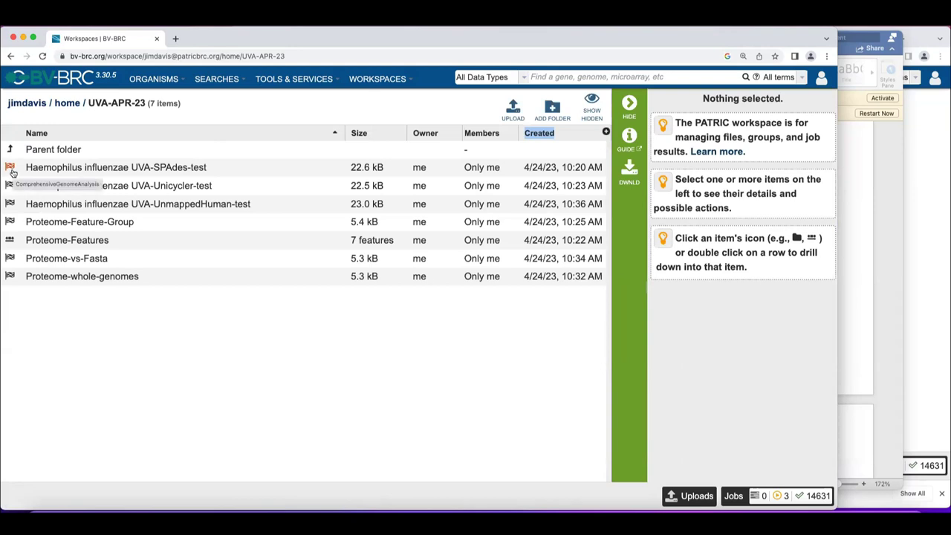
Open the Haemophilus influenzae UVA-Unicycler-test job result, look through its output files, and open FullGenomeReport.html
{"action": "left_click", "coordinate": [191, 187]}
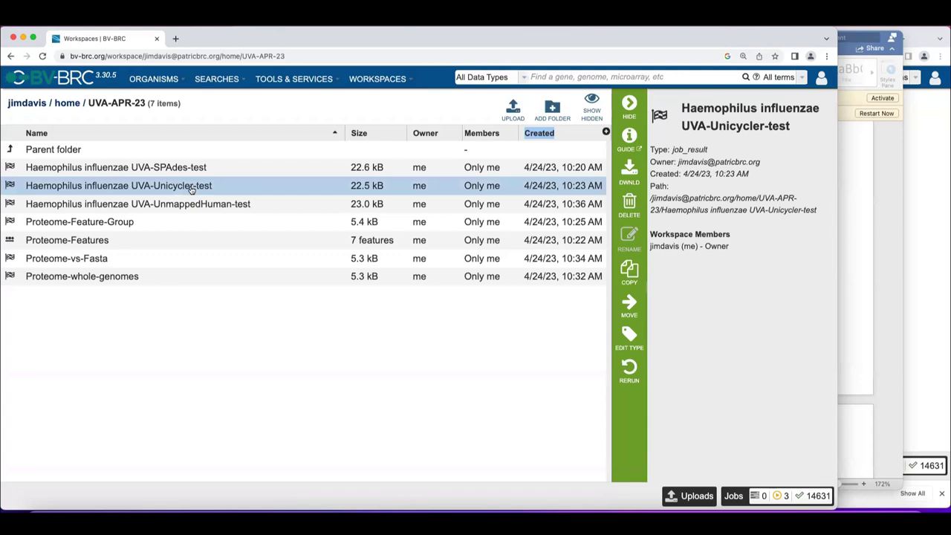
{"action": "double_click", "coordinate": [191, 187]}
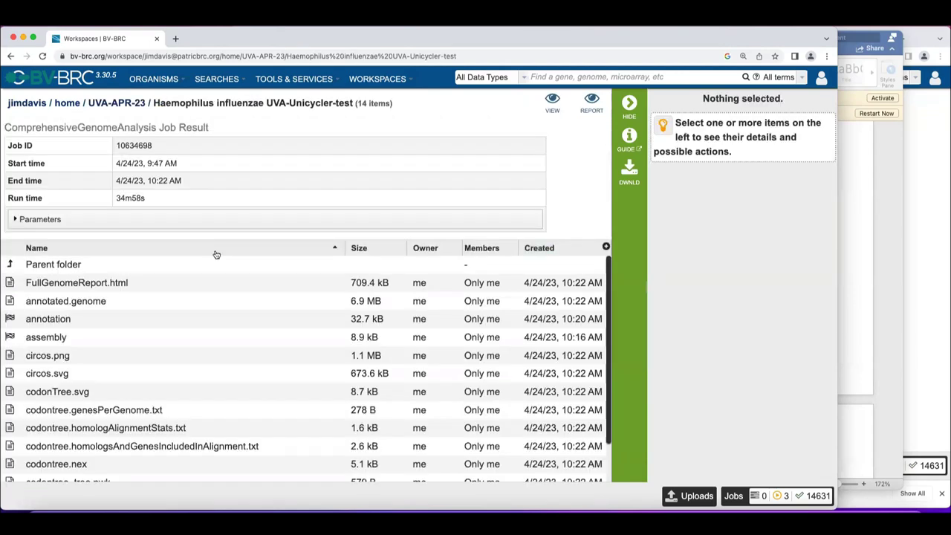
{"action": "left_click_drag", "start_coordinate": [604, 281], "coordinate": [606, 311]}
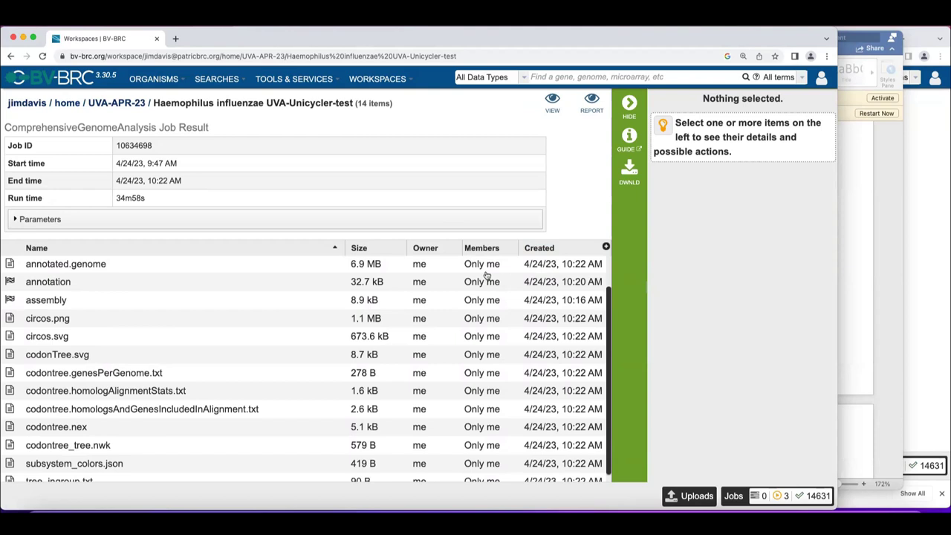
{"action": "scroll", "coordinate": [187, 283], "scroll_direction": "up", "scroll_amount": 2}
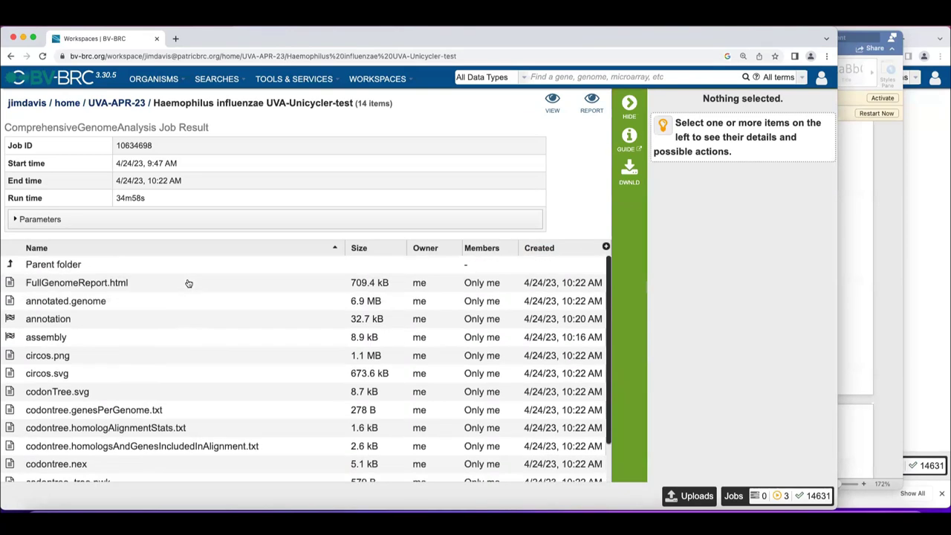
{"action": "double_click", "coordinate": [119, 282]}
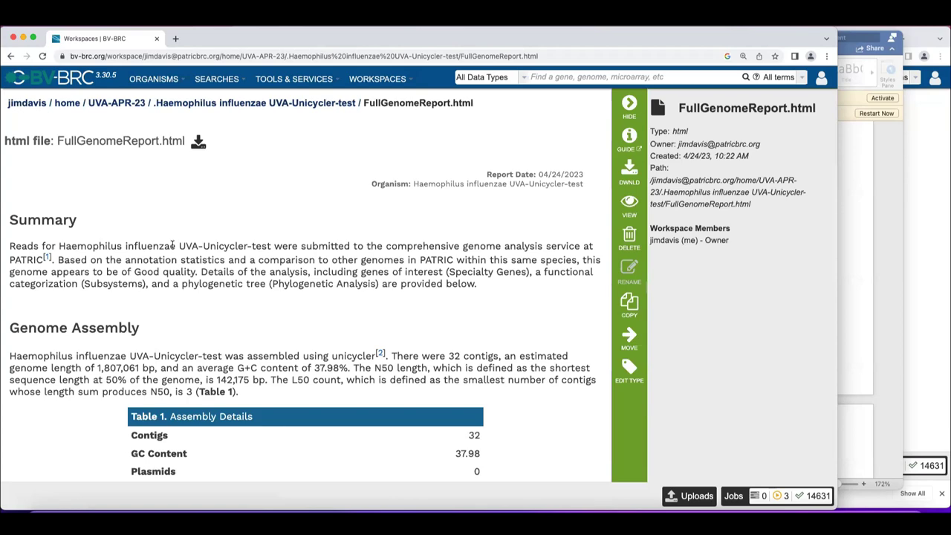
Examine the report's Genome Assembly section, including contigs, genome length, N50 and run time in Table 1
{"action": "scroll", "coordinate": [704, 217], "scroll_direction": "down", "scroll_amount": 5}
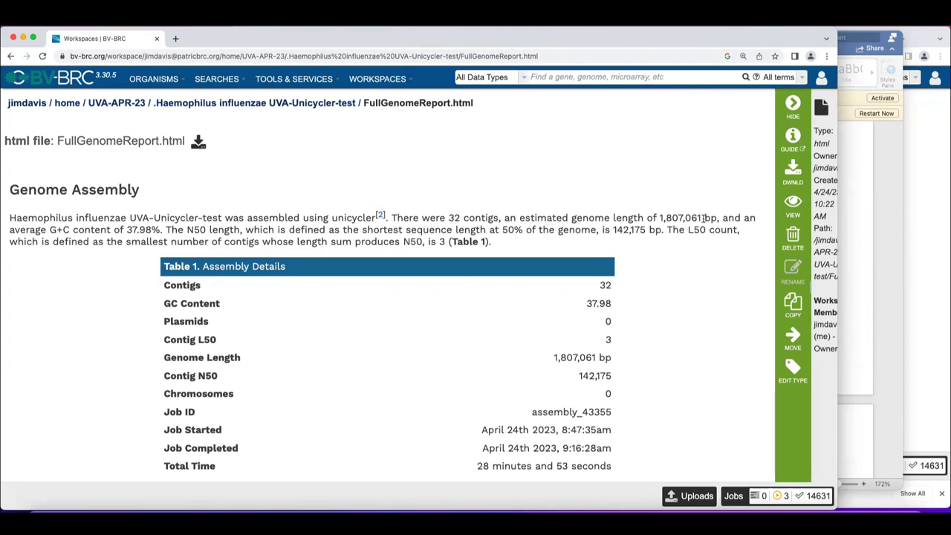
{"action": "scroll", "coordinate": [704, 218], "scroll_direction": "down", "scroll_amount": 1}
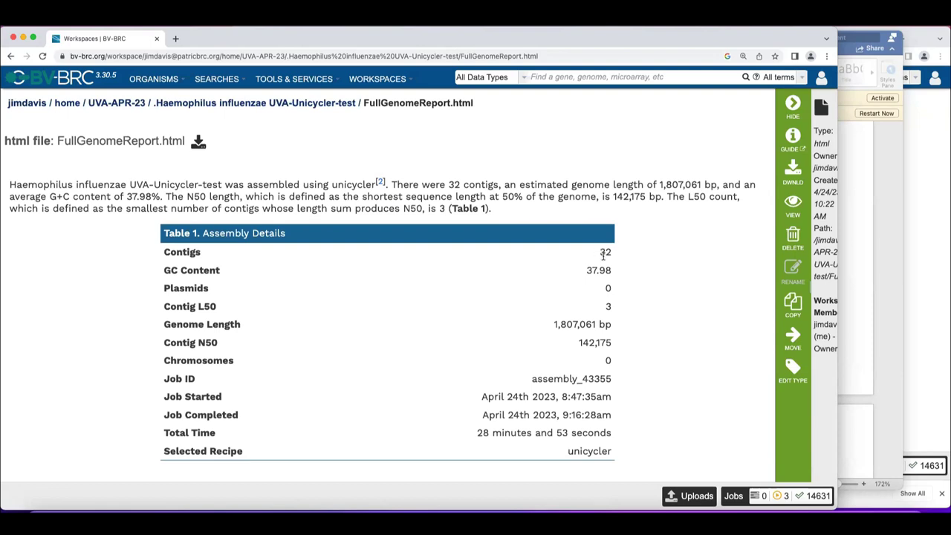
{"action": "scroll", "coordinate": [603, 254], "scroll_direction": "down", "scroll_amount": 2}
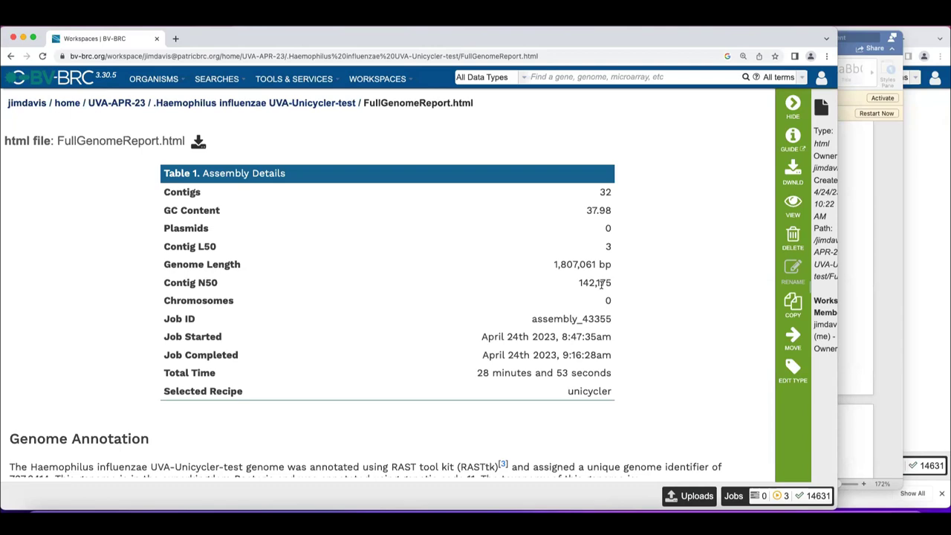
{"action": "scroll", "coordinate": [602, 284], "scroll_direction": "up", "scroll_amount": 1}
{"action": "scroll", "coordinate": [601, 286], "scroll_direction": "down", "scroll_amount": 2}
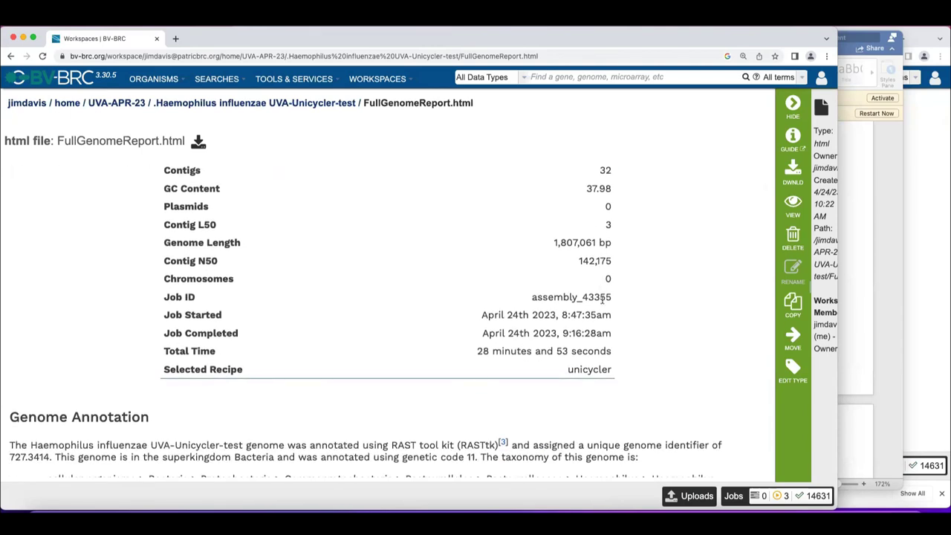
{"action": "scroll", "coordinate": [602, 296], "scroll_direction": "down", "scroll_amount": 3}
{"action": "scroll", "coordinate": [628, 213], "scroll_direction": "down", "scroll_amount": 1}
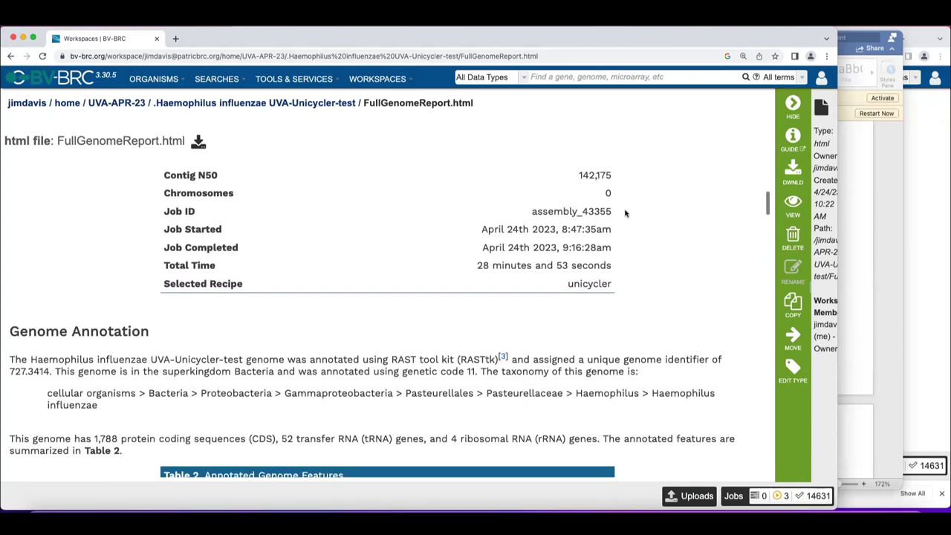
{"action": "scroll", "coordinate": [625, 213], "scroll_direction": "down", "scroll_amount": 1}
{"action": "scroll", "coordinate": [625, 213], "scroll_direction": "down", "scroll_amount": 2}
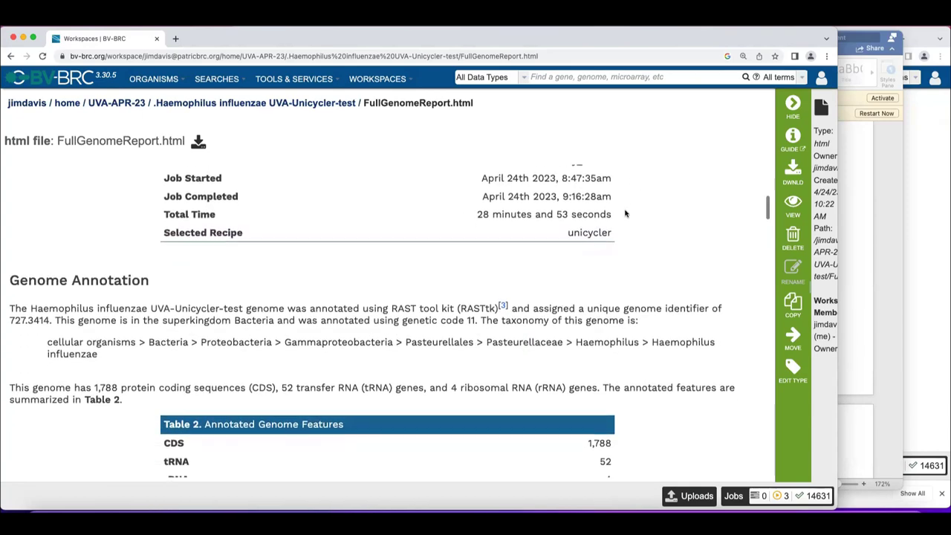
{"action": "scroll", "coordinate": [625, 213], "scroll_direction": "up", "scroll_amount": 1}
{"action": "scroll", "coordinate": [624, 213], "scroll_direction": "down", "scroll_amount": 2}
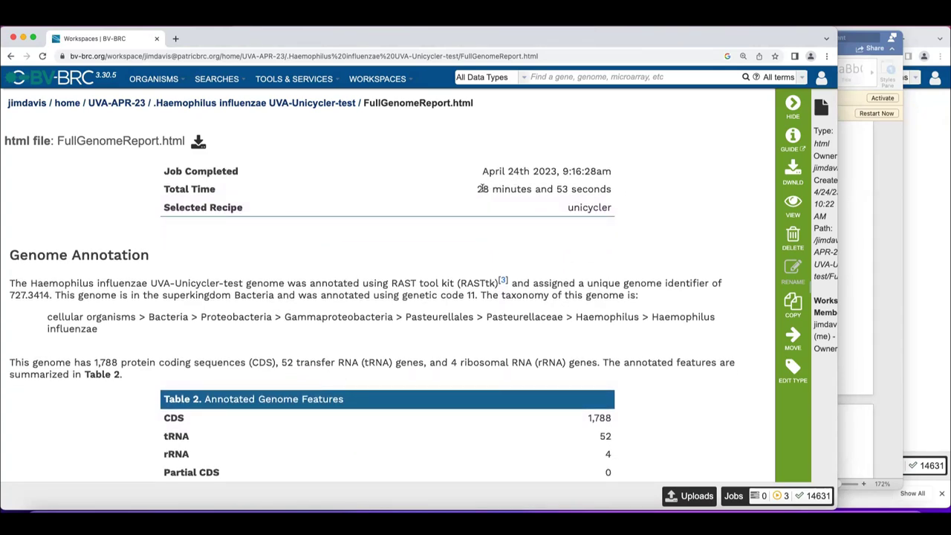
Recheck the report's Summary and Genome Assembly sections, and look at the annotated genome features in Table 2
{"action": "scroll", "coordinate": [481, 188], "scroll_direction": "down", "scroll_amount": 15}
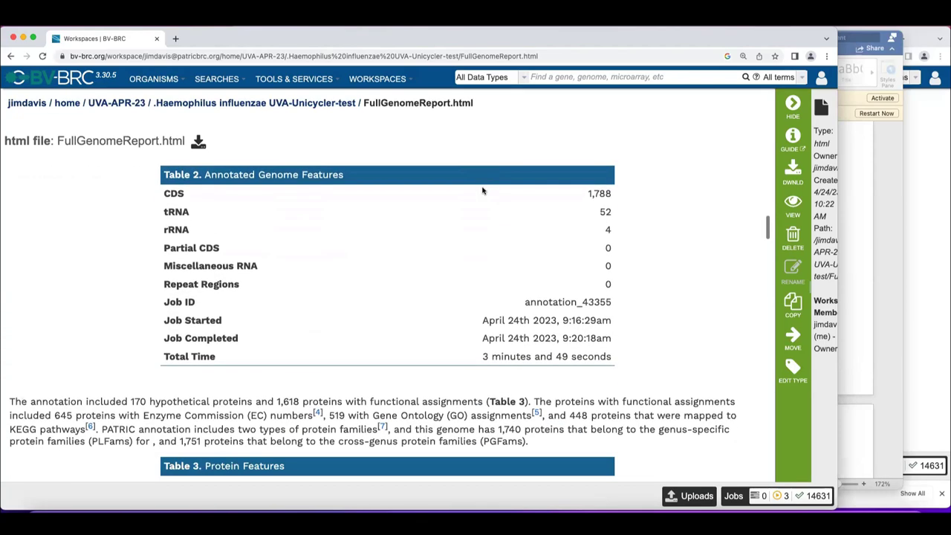
{"action": "scroll", "coordinate": [483, 190], "scroll_direction": "up", "scroll_amount": 15}
{"action": "scroll", "coordinate": [483, 201], "scroll_direction": "down", "scroll_amount": 5}
{"action": "scroll", "coordinate": [482, 207], "scroll_direction": "up", "scroll_amount": 20}
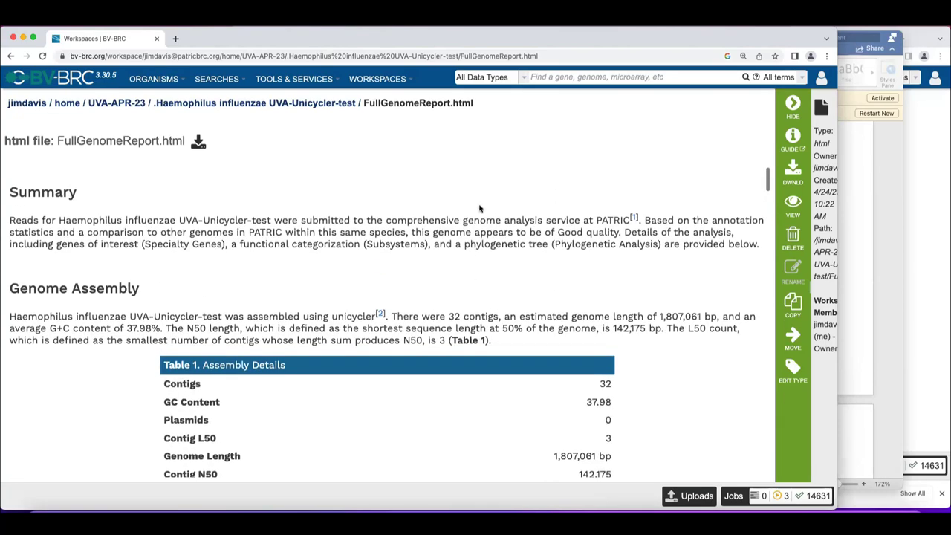
{"action": "scroll", "coordinate": [479, 208], "scroll_direction": "up", "scroll_amount": 2}
{"action": "scroll", "coordinate": [479, 208], "scroll_direction": "down", "scroll_amount": 20}
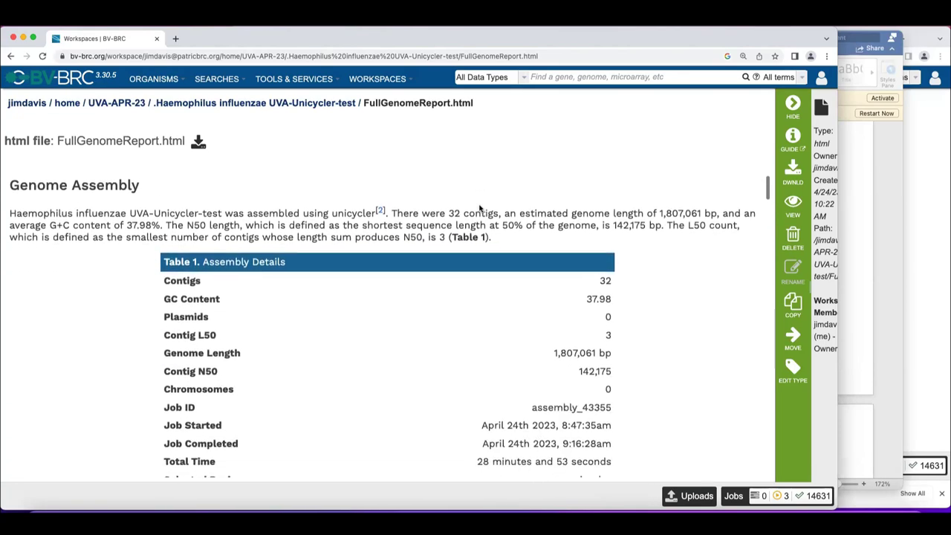
{"action": "scroll", "coordinate": [479, 208], "scroll_direction": "down", "scroll_amount": 15}
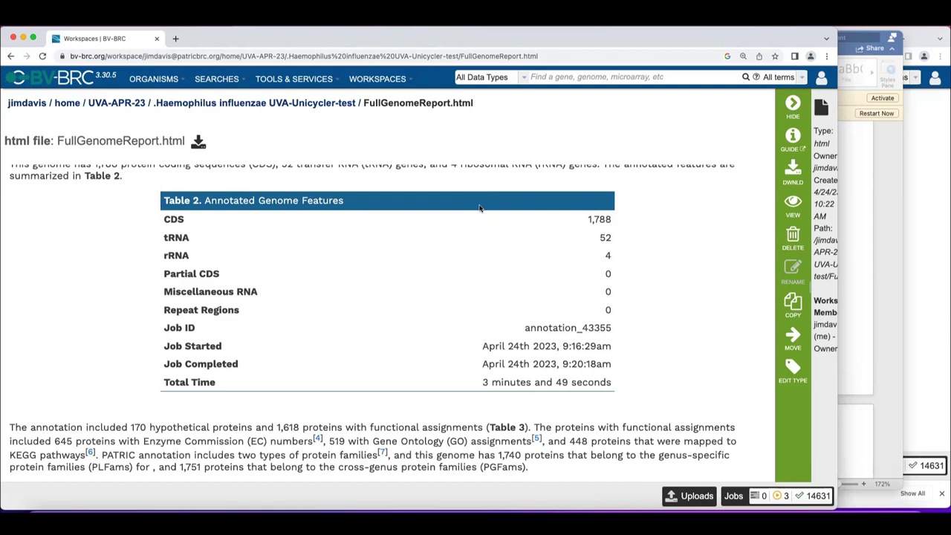
Read the functional annotation summary and the protein features in Table 3, including the PLfam and PGfam assignments
{"action": "scroll", "coordinate": [479, 208], "scroll_direction": "down", "scroll_amount": 4}
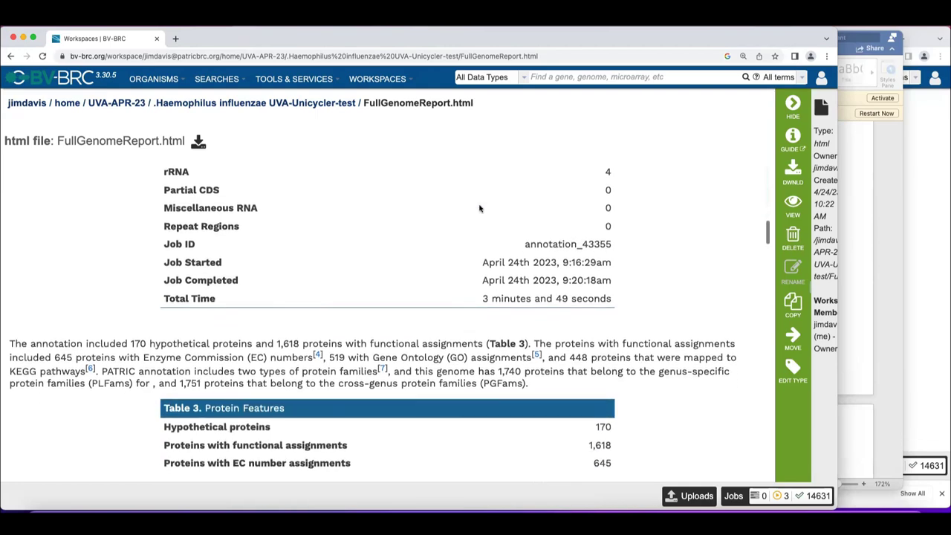
{"action": "scroll", "coordinate": [479, 208], "scroll_direction": "up", "scroll_amount": 3}
{"action": "scroll", "coordinate": [479, 208], "scroll_direction": "down", "scroll_amount": 3}
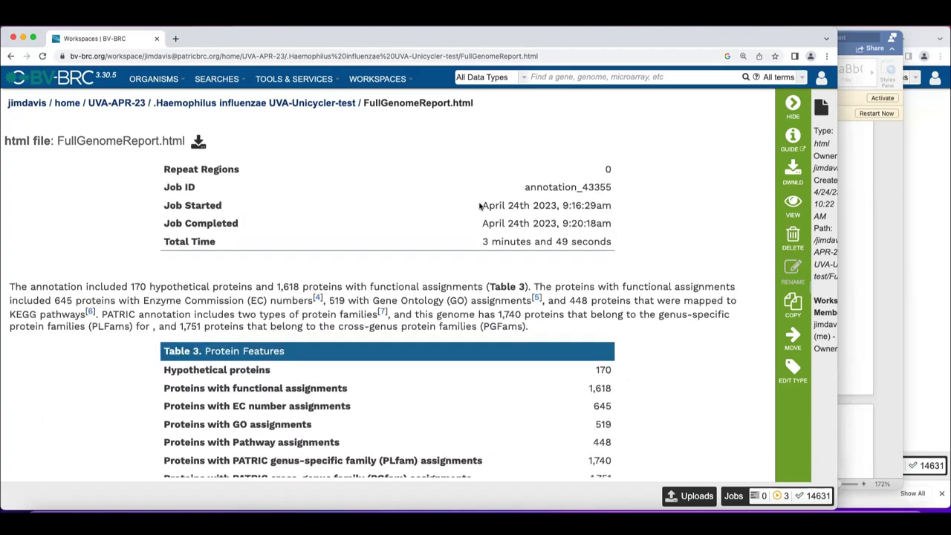
{"action": "scroll", "coordinate": [479, 208], "scroll_direction": "down", "scroll_amount": 1}
{"action": "scroll", "coordinate": [479, 207], "scroll_direction": "down", "scroll_amount": 3}
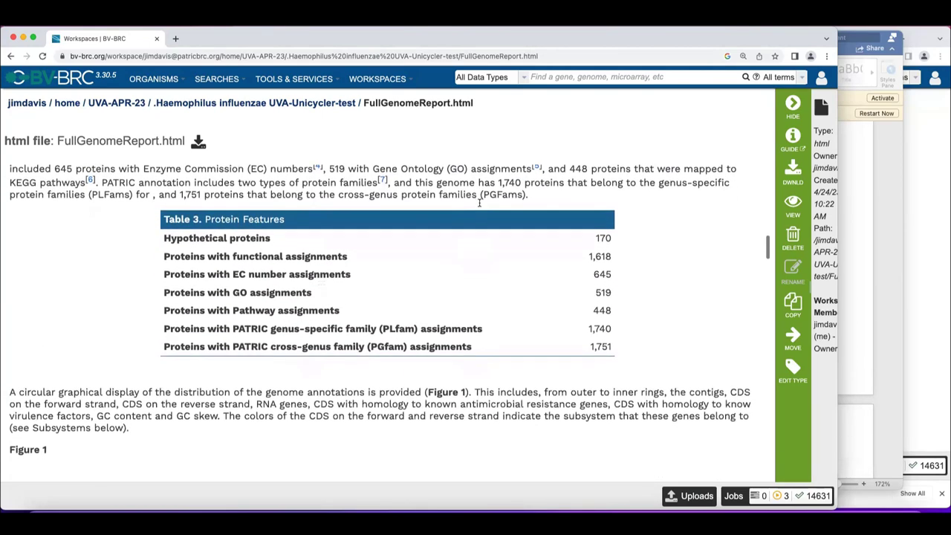
{"action": "scroll", "coordinate": [479, 206], "scroll_direction": "up", "scroll_amount": 1}
{"action": "scroll", "coordinate": [479, 207], "scroll_direction": "down", "scroll_amount": 1}
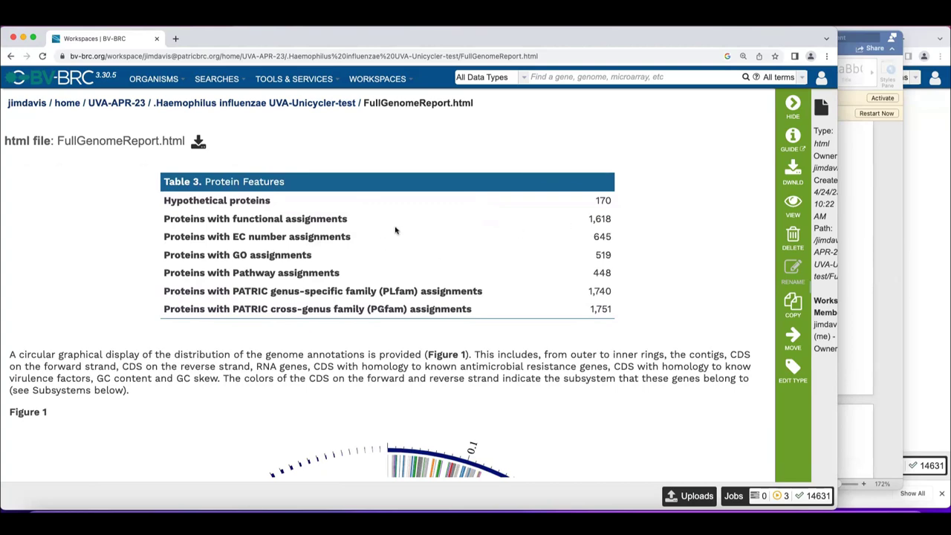
{"action": "scroll", "coordinate": [396, 230], "scroll_direction": "down", "scroll_amount": 2}
{"action": "scroll", "coordinate": [396, 229], "scroll_direction": "down", "scroll_amount": 1}
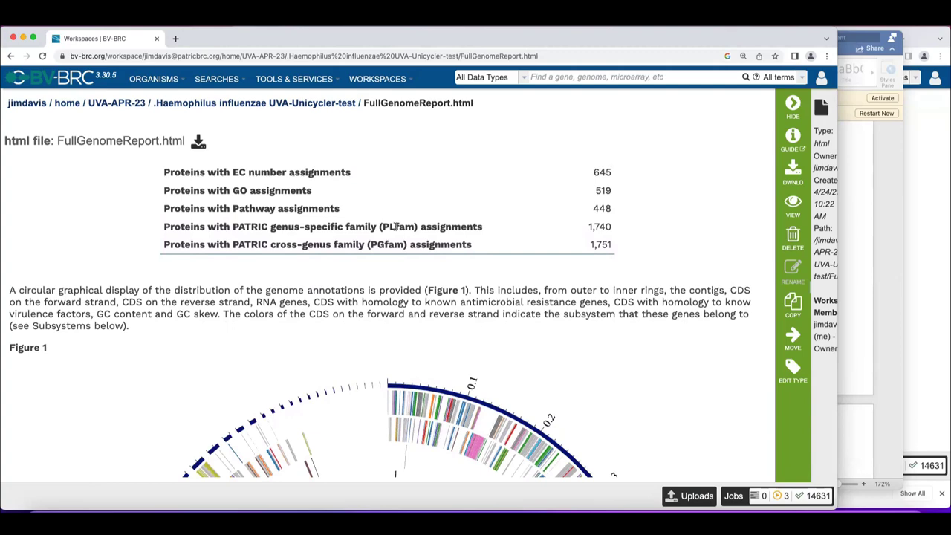
{"action": "scroll", "coordinate": [396, 226], "scroll_direction": "down", "scroll_amount": 1}
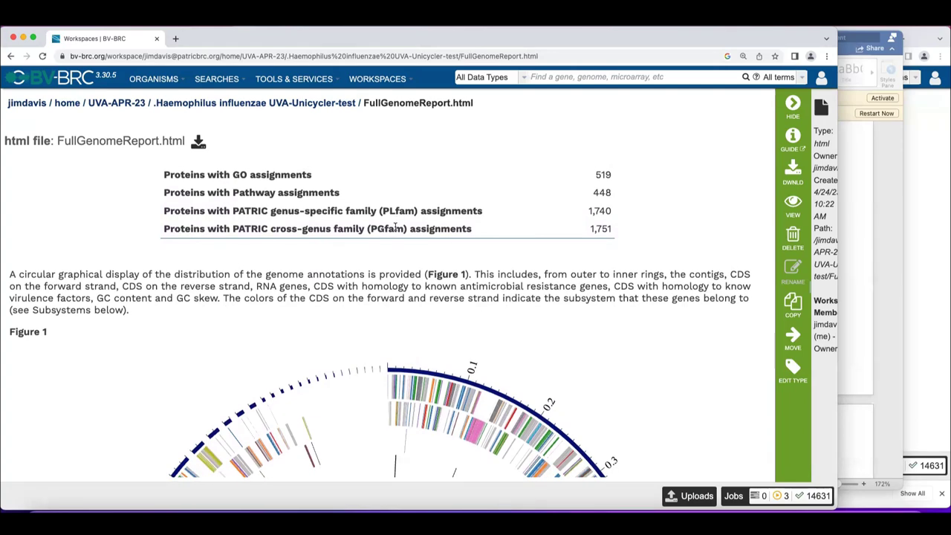
{"action": "scroll", "coordinate": [395, 226], "scroll_direction": "down", "scroll_amount": 1}
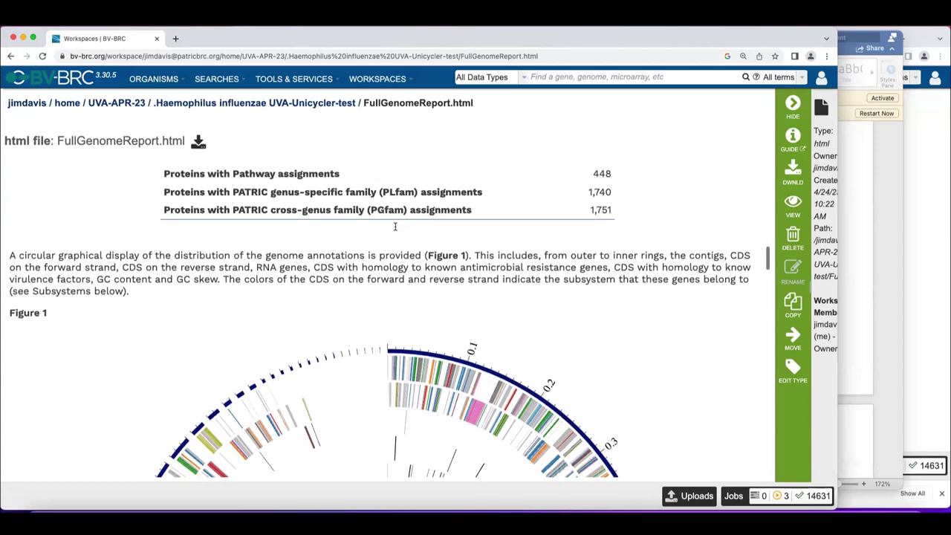
Read the description of the circular genome display, examine Figure 1, and reduce the page zoom by one level
{"action": "scroll", "coordinate": [395, 227], "scroll_direction": "down", "scroll_amount": 1}
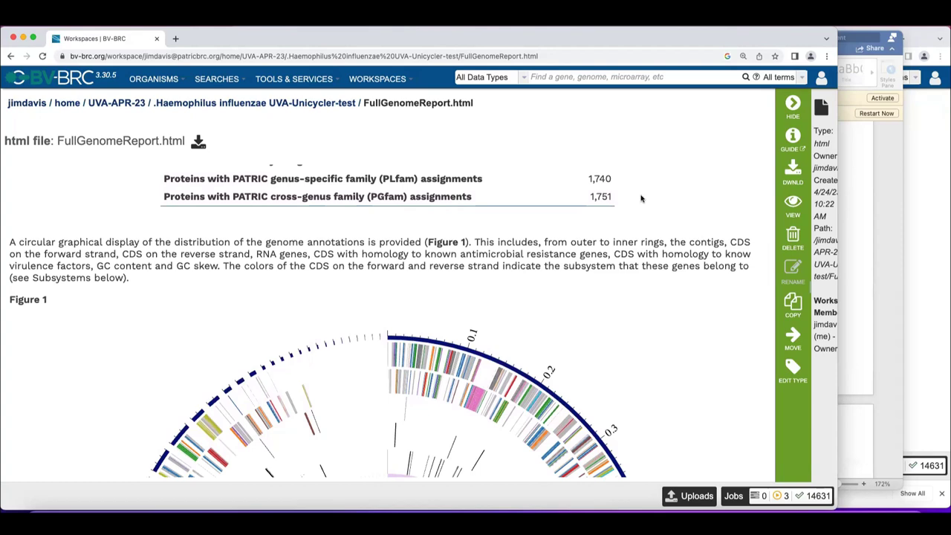
{"action": "scroll", "coordinate": [641, 198], "scroll_direction": "down", "scroll_amount": 5}
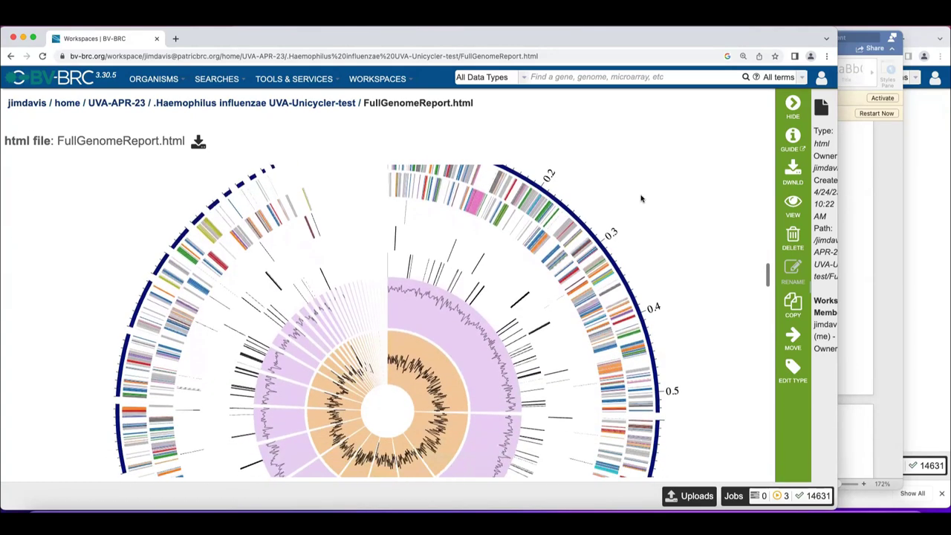
{"action": "scroll", "coordinate": [641, 198], "scroll_direction": "up", "scroll_amount": 5}
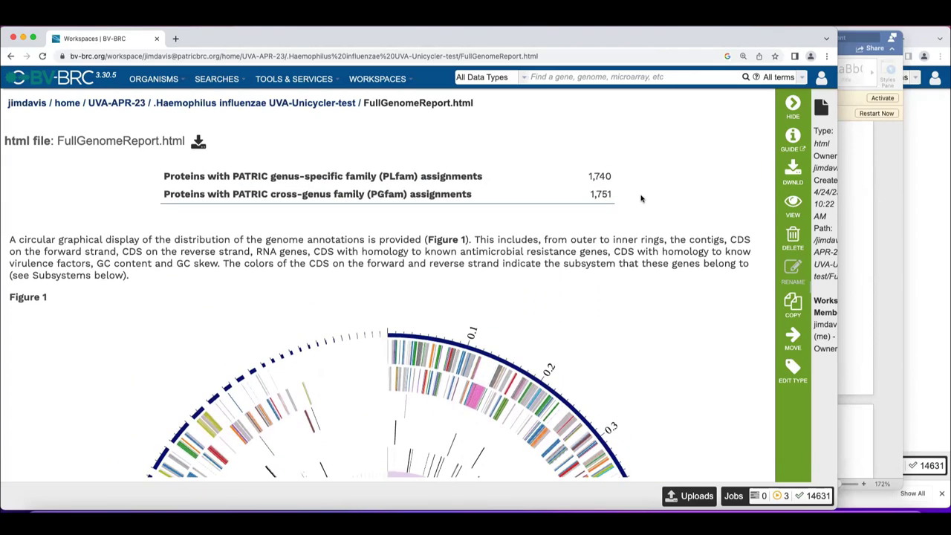
{"action": "scroll", "coordinate": [641, 199], "scroll_direction": "down", "scroll_amount": 3}
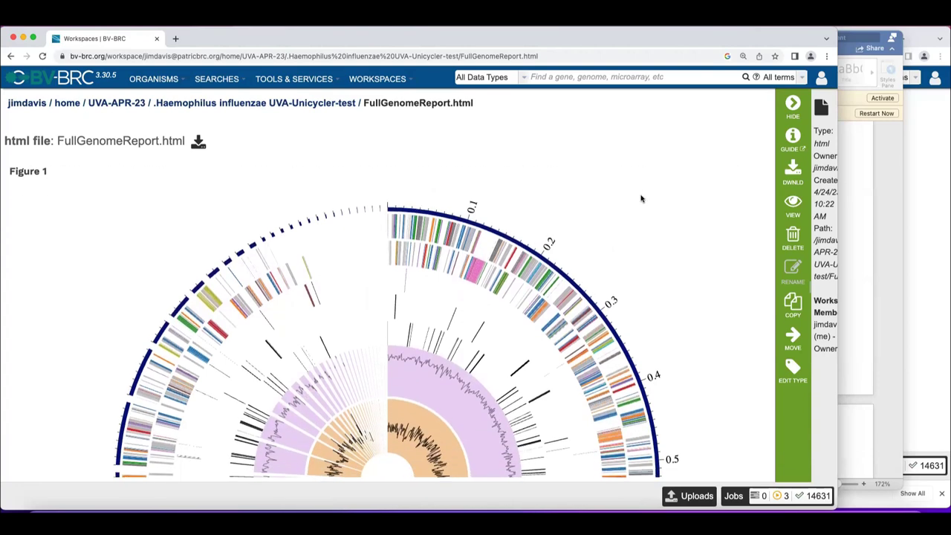
{"action": "scroll", "coordinate": [641, 198], "scroll_direction": "down", "scroll_amount": 2}
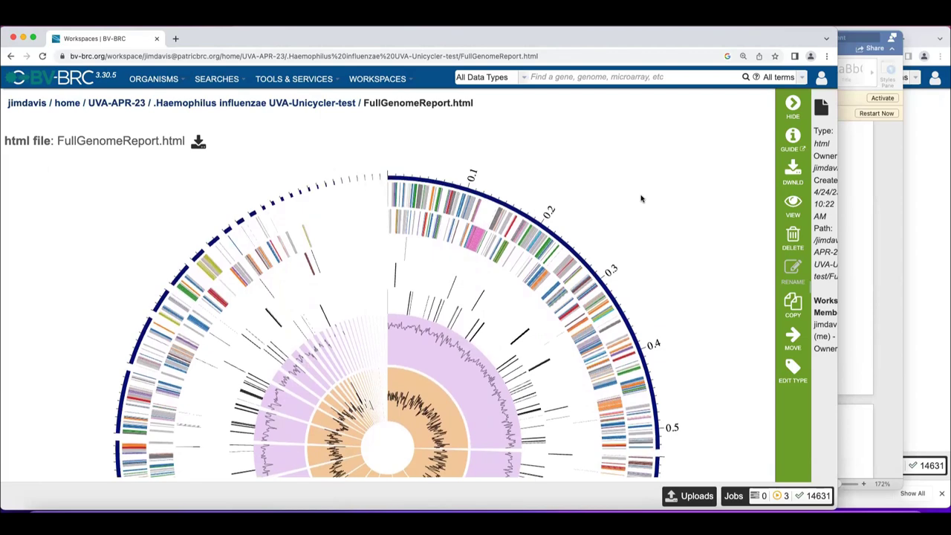
{"action": "key", "text": "super+minus"}
{"action": "scroll", "coordinate": [465, 154], "scroll_direction": "down", "scroll_amount": 1}
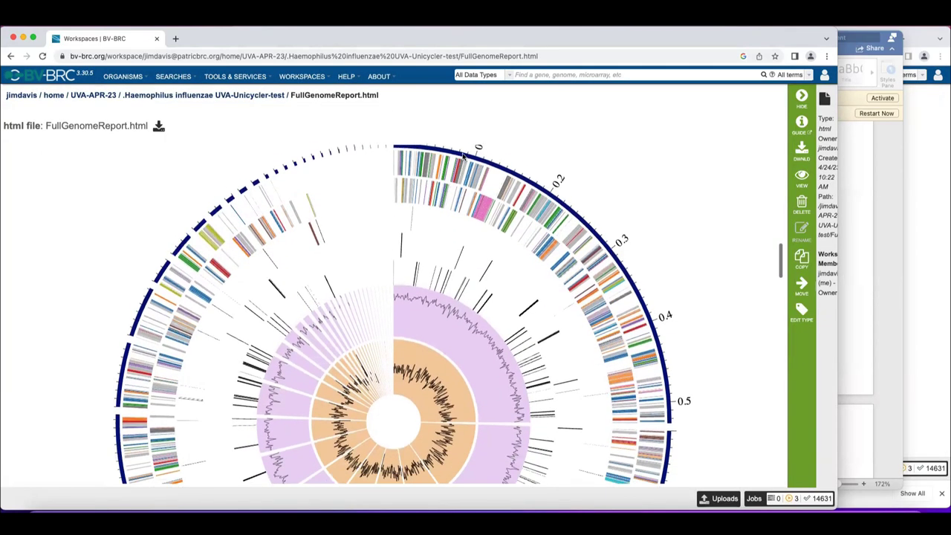
Compare the ring descriptions with the contigs, CDS, RNA genes, resistance, virulence and GC rings around the whole Figure 1 circle
{"action": "scroll", "coordinate": [464, 157], "scroll_direction": "up", "scroll_amount": 7}
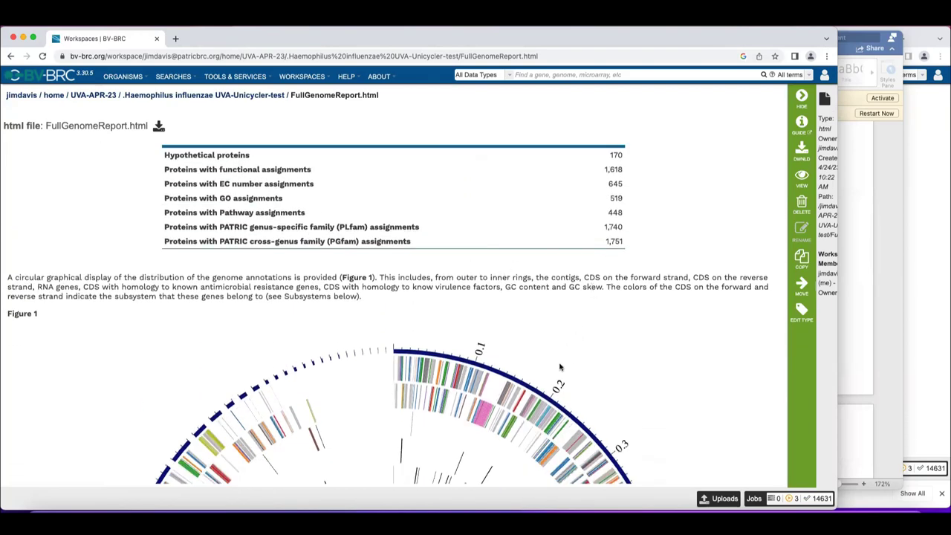
{"action": "scroll", "coordinate": [607, 322], "scroll_direction": "down", "scroll_amount": 5}
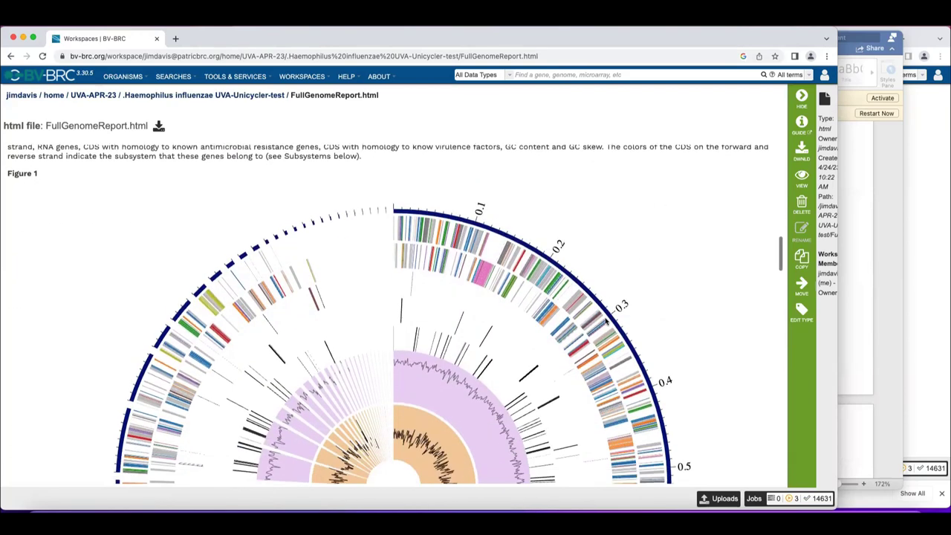
{"action": "scroll", "coordinate": [607, 322], "scroll_direction": "down", "scroll_amount": 1}
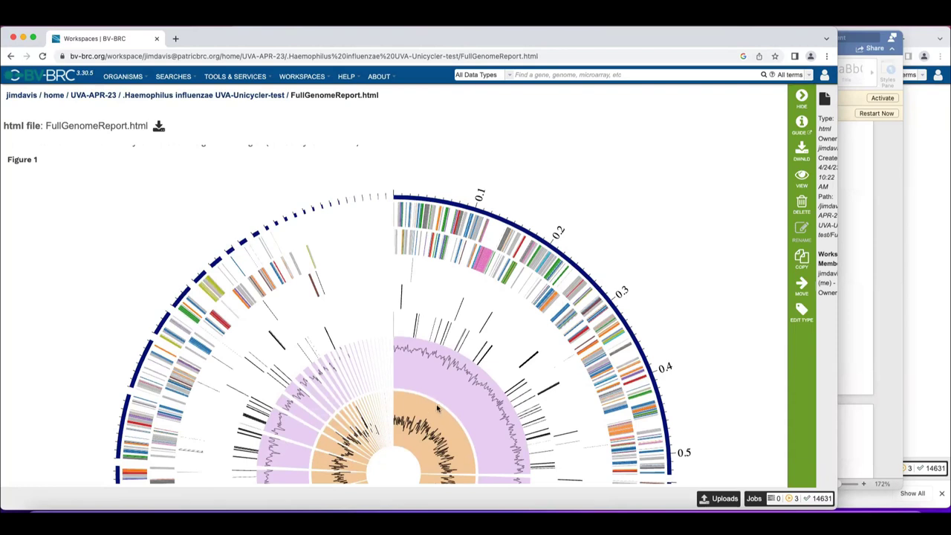
{"action": "scroll", "coordinate": [437, 408], "scroll_direction": "up", "scroll_amount": 3}
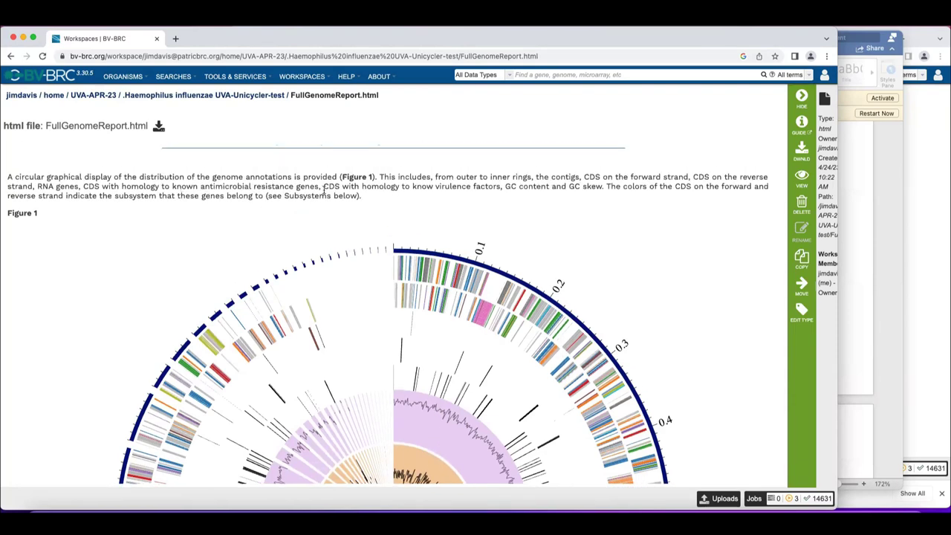
{"action": "scroll", "coordinate": [452, 211], "scroll_direction": "down", "scroll_amount": 1}
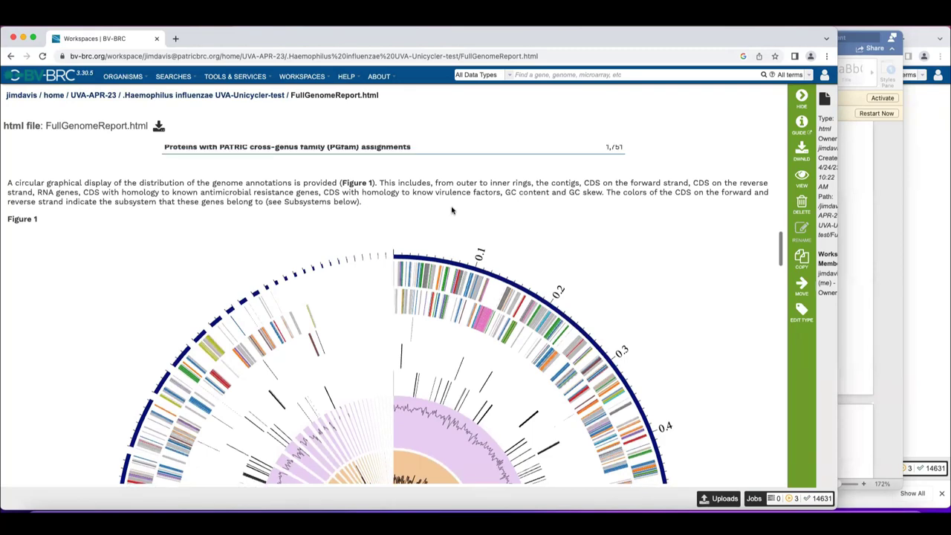
{"action": "scroll", "coordinate": [452, 210], "scroll_direction": "down", "scroll_amount": 8}
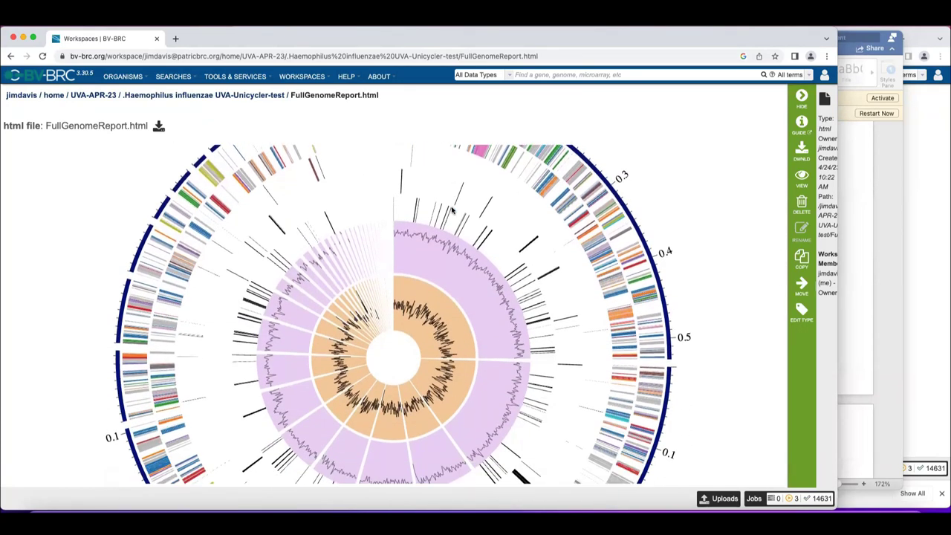
{"action": "scroll", "coordinate": [450, 210], "scroll_direction": "up", "scroll_amount": 5}
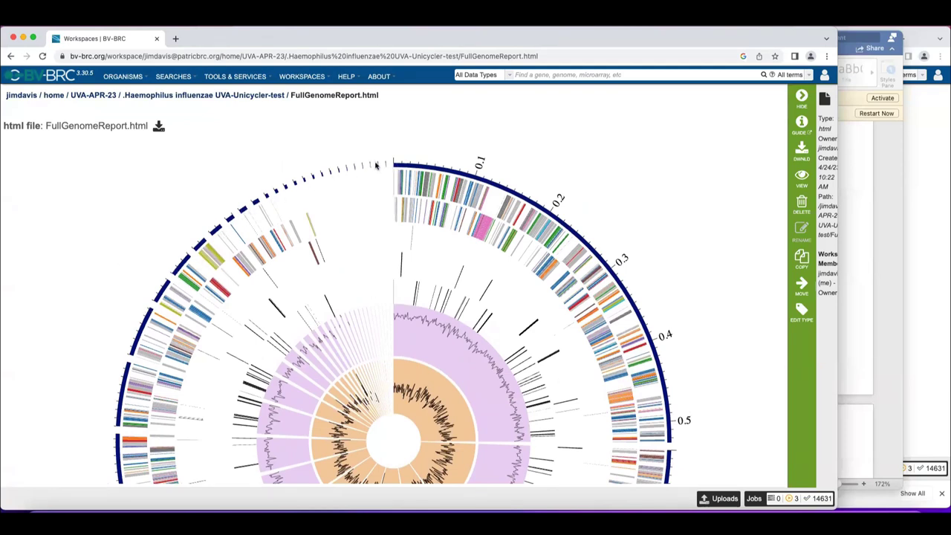
{"action": "scroll", "coordinate": [211, 230], "scroll_direction": "down", "scroll_amount": 8}
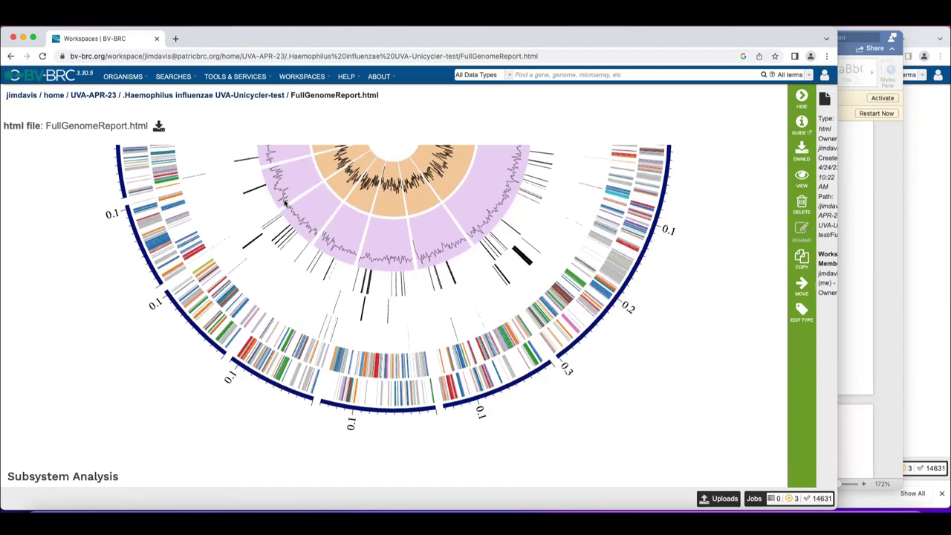
Examine the Subsystem Analysis section and the subsystem categories in the Figure 2 pie chart and its legend
{"action": "scroll", "coordinate": [284, 202], "scroll_direction": "down", "scroll_amount": 3}
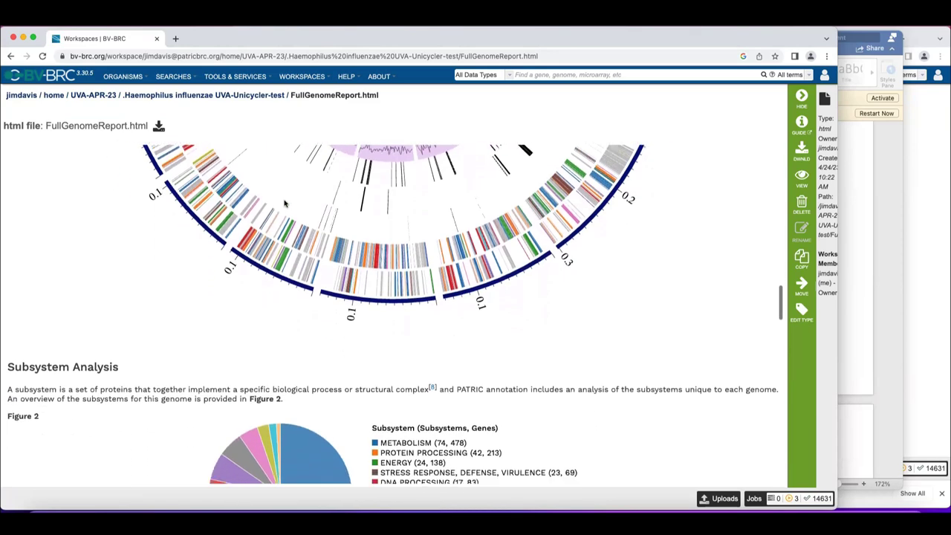
{"action": "scroll", "coordinate": [284, 202], "scroll_direction": "up", "scroll_amount": 1}
{"action": "scroll", "coordinate": [284, 202], "scroll_direction": "down", "scroll_amount": 4}
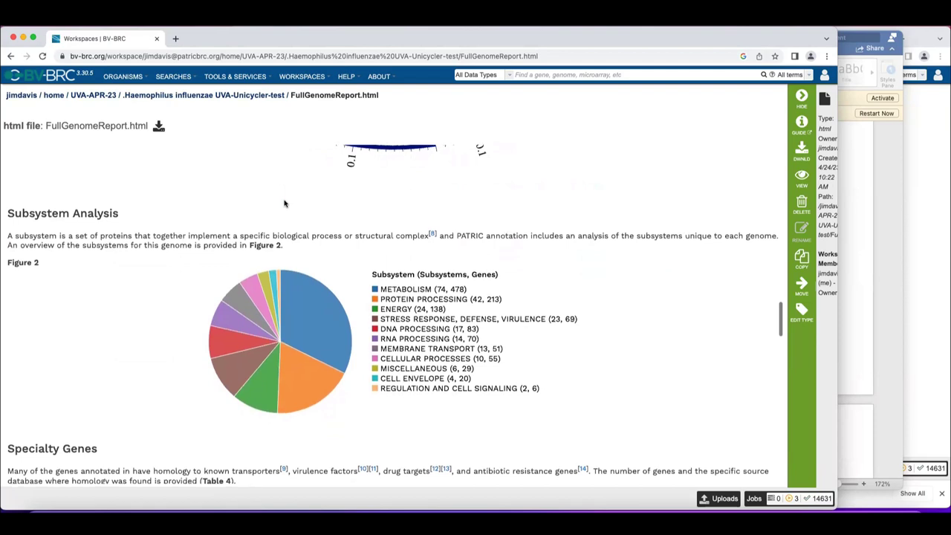
{"action": "scroll", "coordinate": [283, 202], "scroll_direction": "down", "scroll_amount": 2}
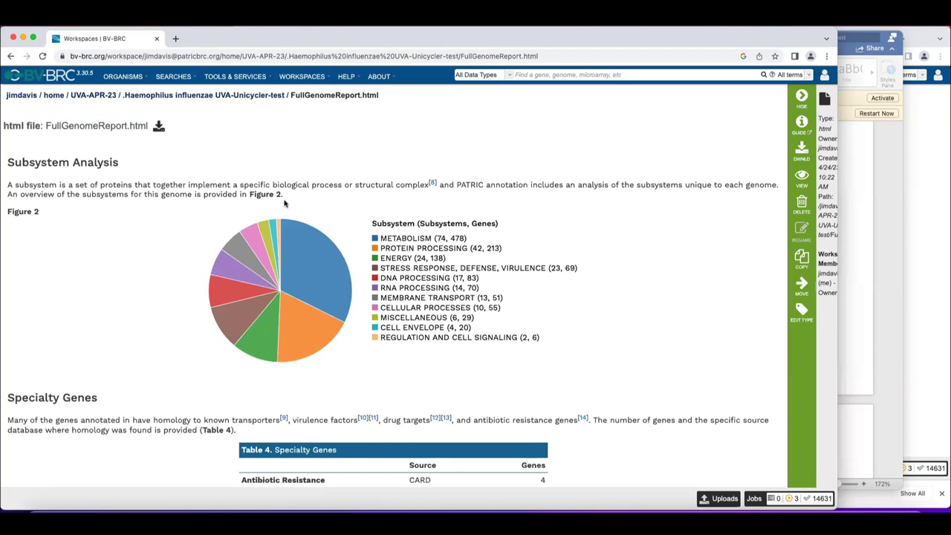
{"action": "scroll", "coordinate": [284, 202], "scroll_direction": "down", "scroll_amount": 3}
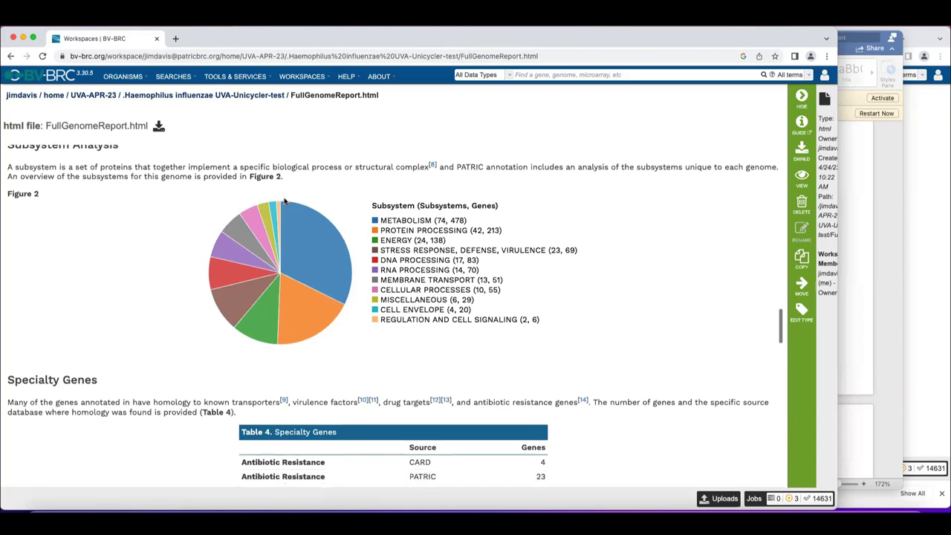
{"action": "scroll", "coordinate": [284, 201], "scroll_direction": "up", "scroll_amount": 1}
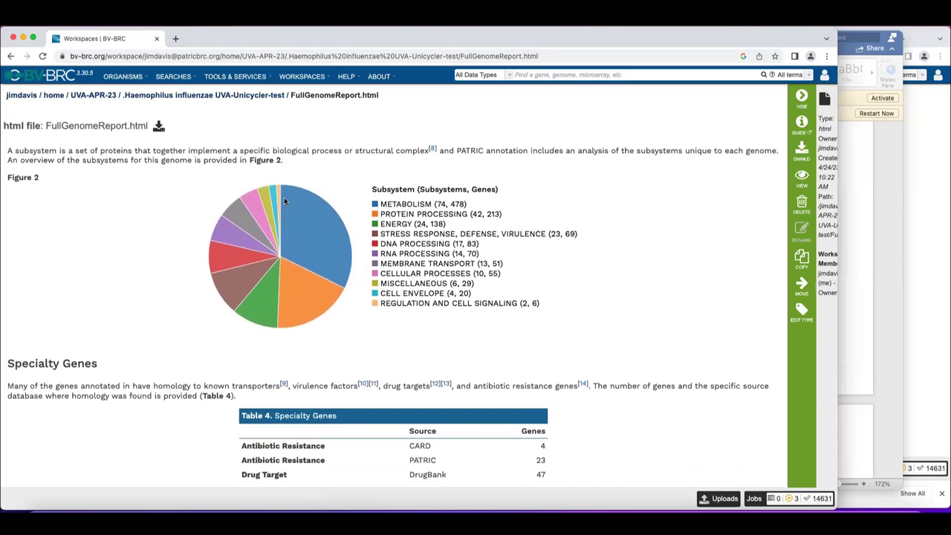
{"action": "scroll", "coordinate": [284, 199], "scroll_direction": "down", "scroll_amount": 1}
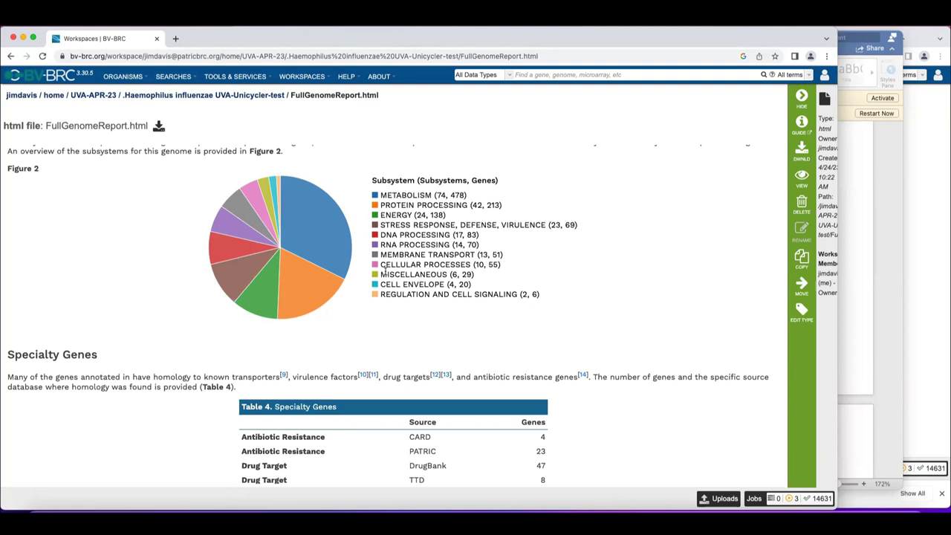
{"action": "scroll", "coordinate": [383, 269], "scroll_direction": "down", "scroll_amount": 1}
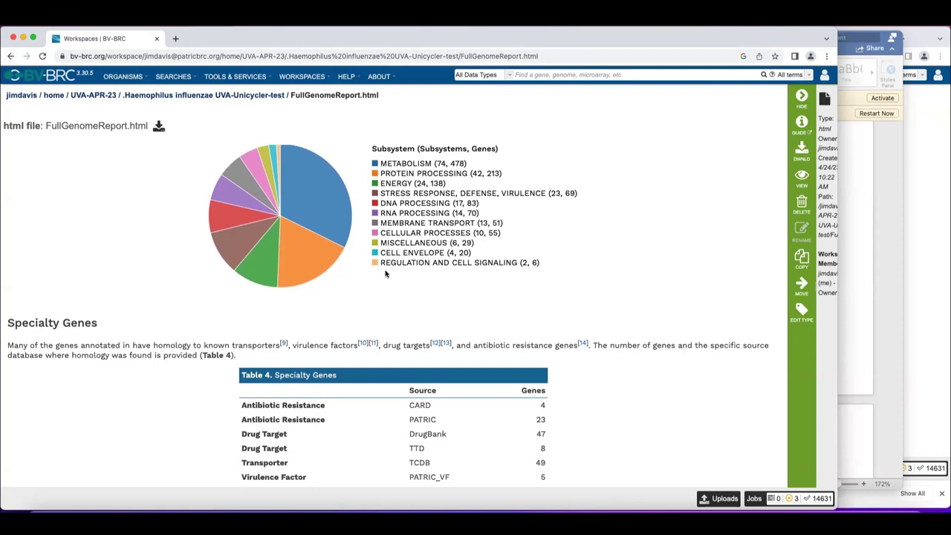
Read the Specialty Genes sources in Table 4 and the Antimicrobial Resistance Genes mechanisms in Table 5
{"action": "scroll", "coordinate": [384, 273], "scroll_direction": "down", "scroll_amount": 3}
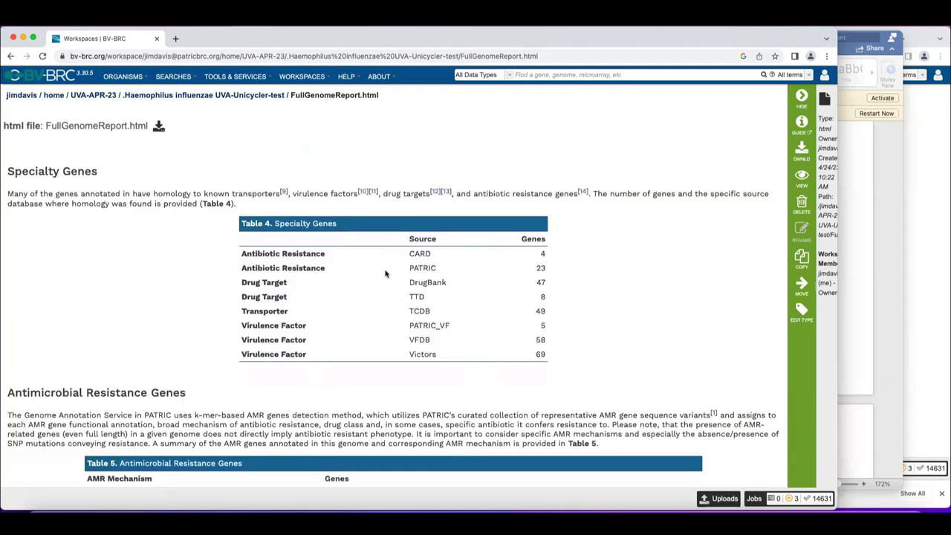
{"action": "scroll", "coordinate": [385, 274], "scroll_direction": "down", "scroll_amount": 1}
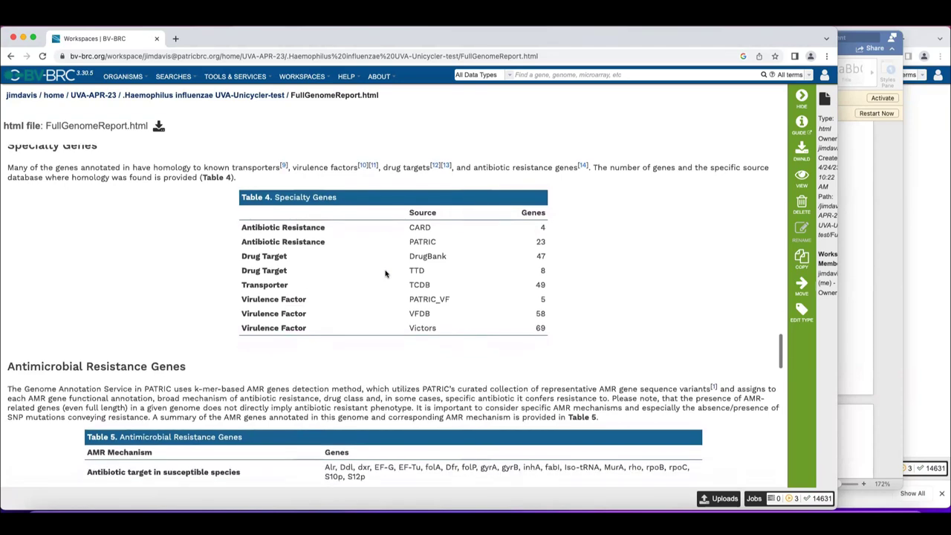
{"action": "scroll", "coordinate": [385, 274], "scroll_direction": "up", "scroll_amount": 1}
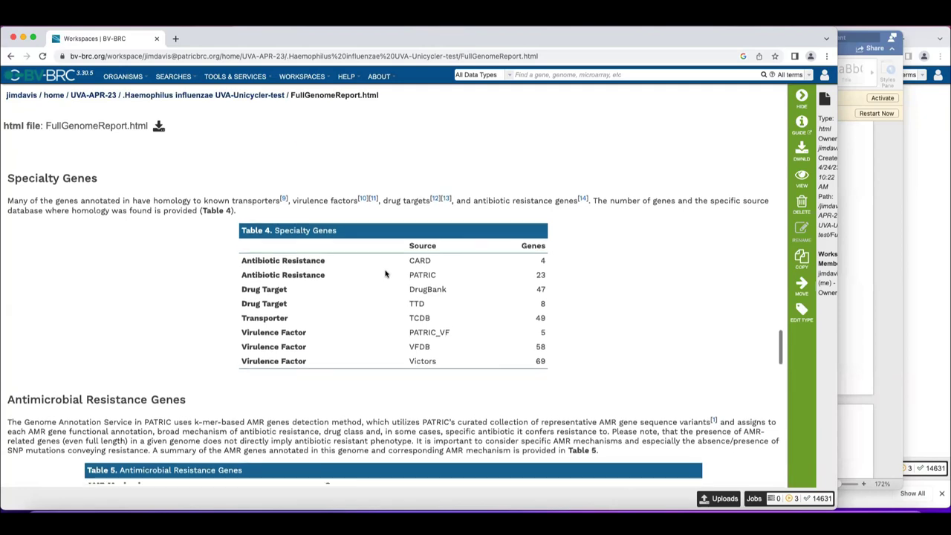
{"action": "scroll", "coordinate": [385, 273], "scroll_direction": "down", "scroll_amount": 3}
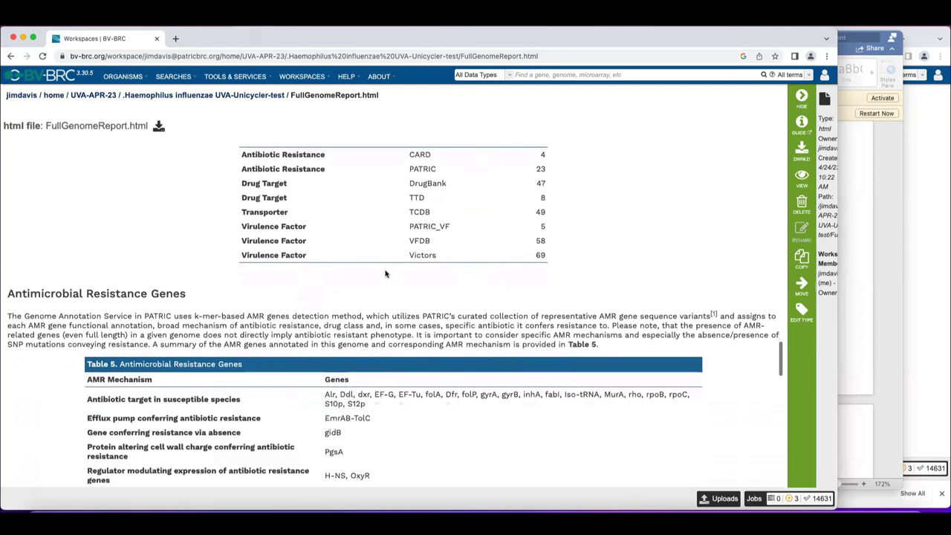
{"action": "scroll", "coordinate": [385, 273], "scroll_direction": "down", "scroll_amount": 5}
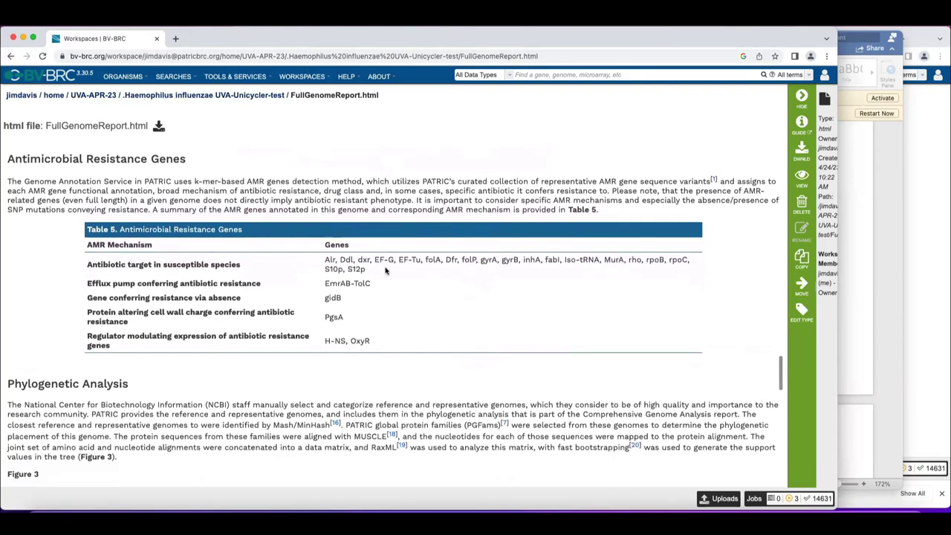
{"action": "scroll", "coordinate": [385, 270], "scroll_direction": "down", "scroll_amount": 1}
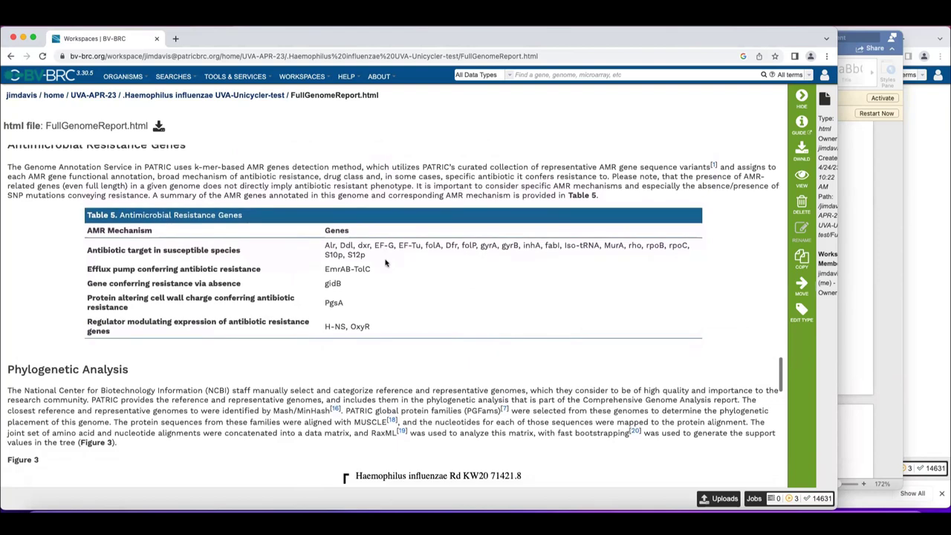
Compare the antibiotic resistance gene counts in Table 4 with the resistance genes listed in Table 5
{"action": "scroll", "coordinate": [384, 264], "scroll_direction": "up", "scroll_amount": 8}
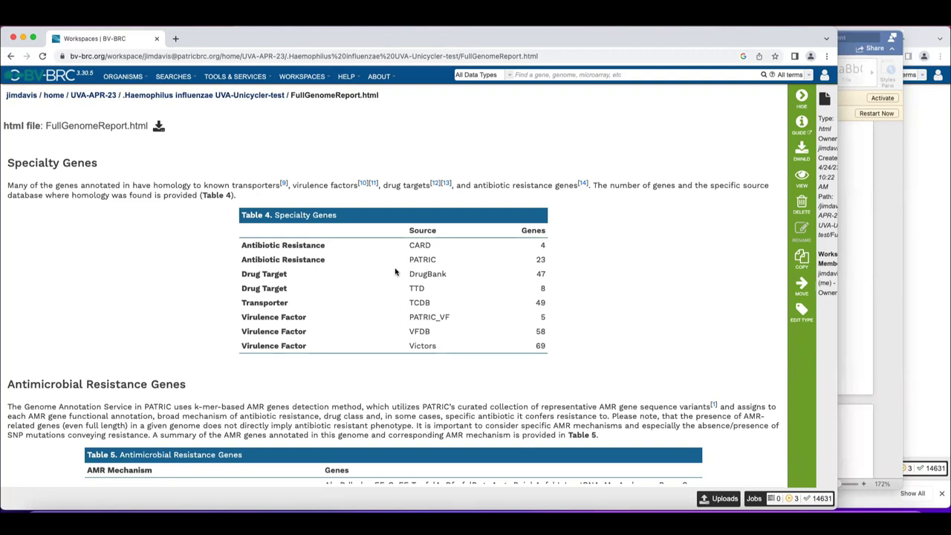
{"action": "scroll", "coordinate": [395, 272], "scroll_direction": "down", "scroll_amount": 3}
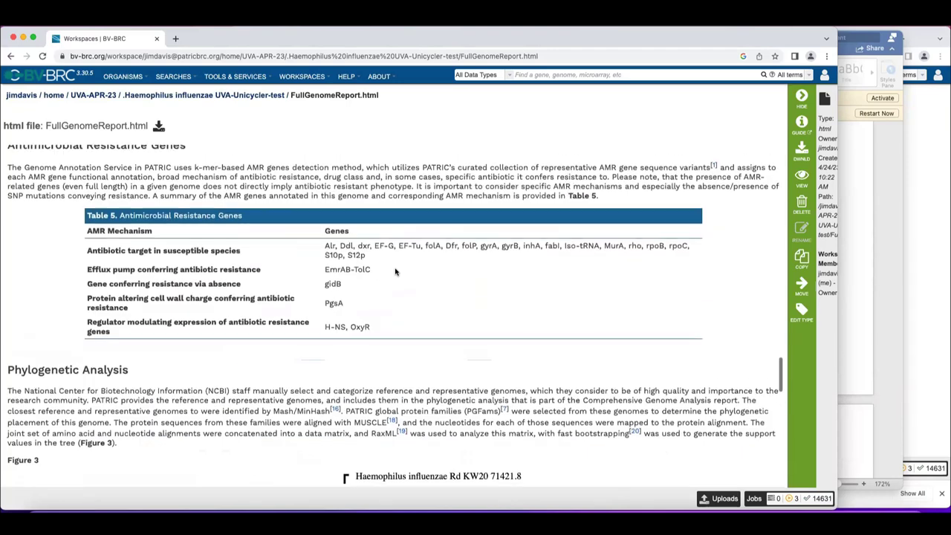
{"action": "scroll", "coordinate": [395, 272], "scroll_direction": "up", "scroll_amount": 4}
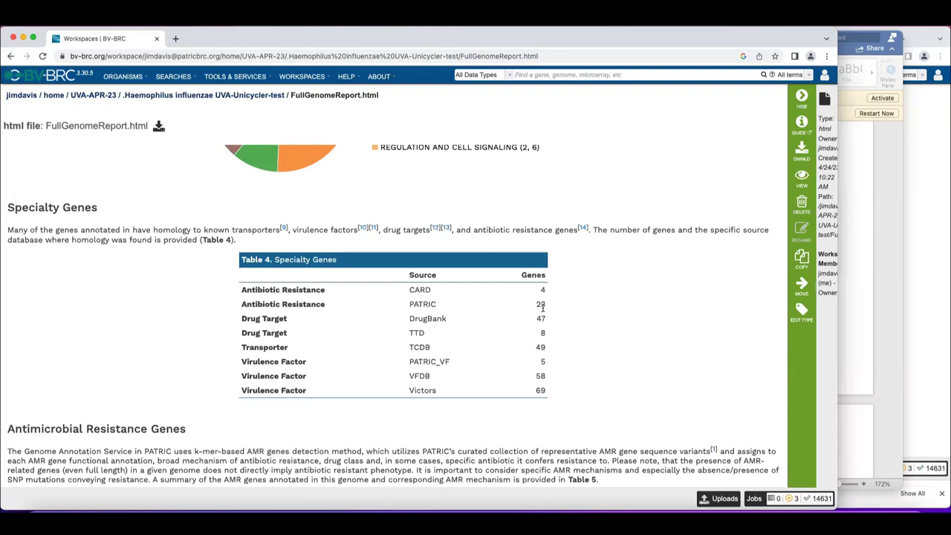
{"action": "scroll", "coordinate": [542, 306], "scroll_direction": "down", "scroll_amount": 5}
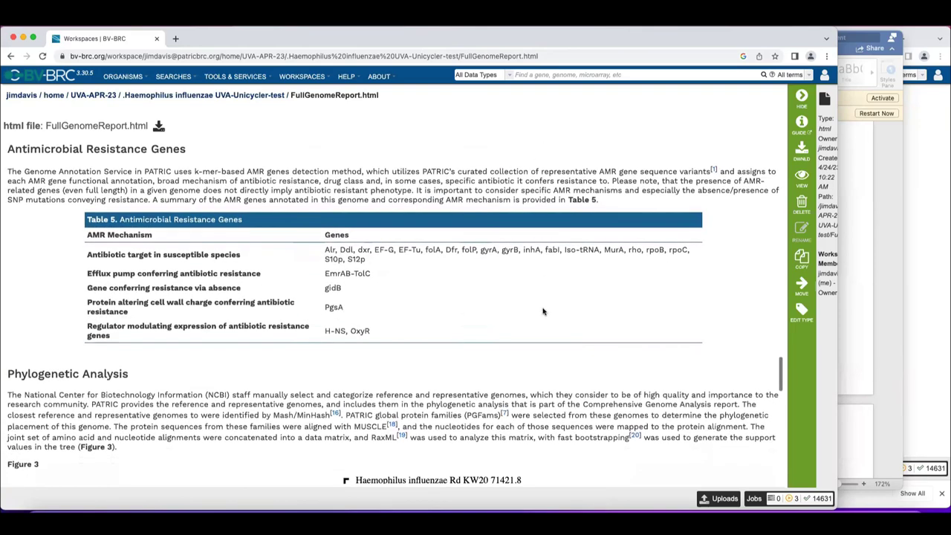
{"action": "scroll", "coordinate": [542, 310], "scroll_direction": "down", "scroll_amount": 1}
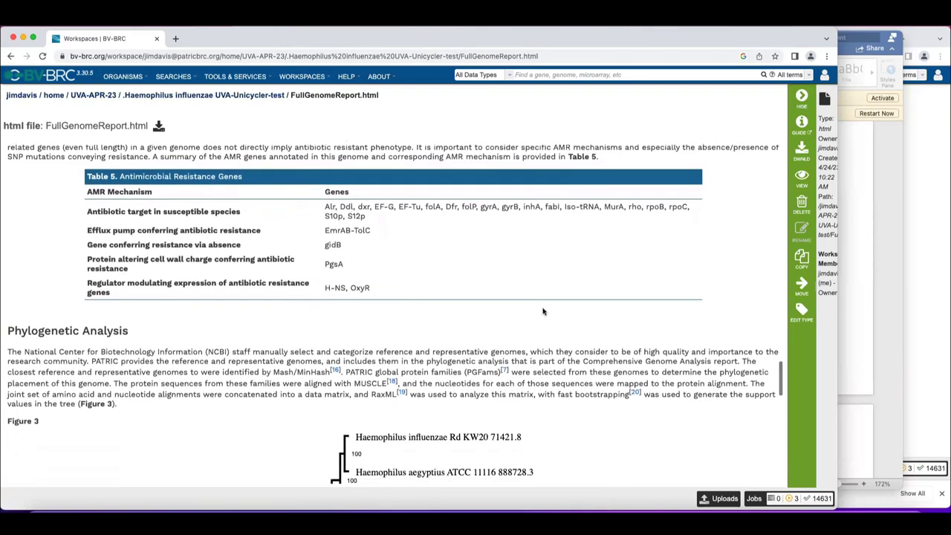
Highlight gyrB among the Table 5 genes, and view the Phylogenetic Analysis tree in Figure 3
{"action": "double_click", "coordinate": [509, 208]}
{"action": "scroll", "coordinate": [511, 213], "scroll_direction": "down", "scroll_amount": 1}
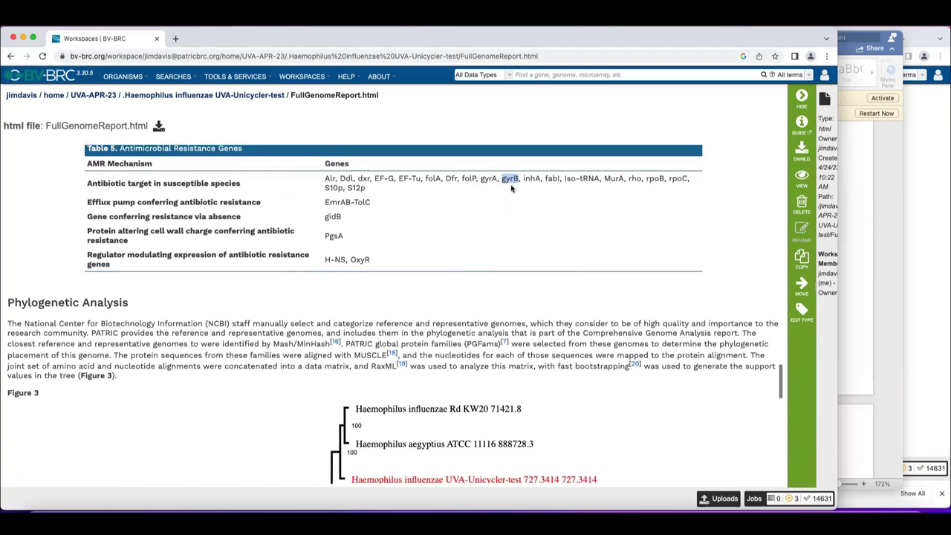
{"action": "scroll", "coordinate": [507, 215], "scroll_direction": "down", "scroll_amount": 1}
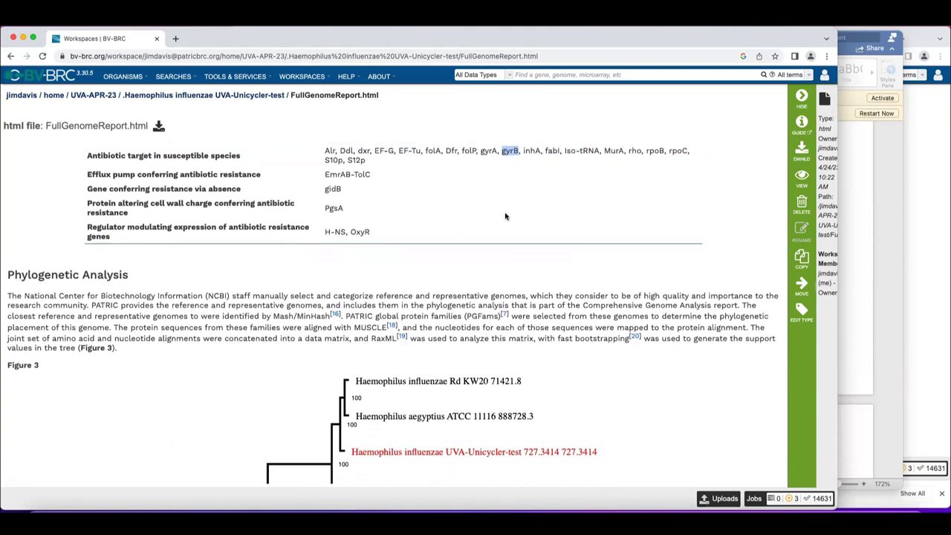
{"action": "scroll", "coordinate": [505, 216], "scroll_direction": "down", "scroll_amount": 5}
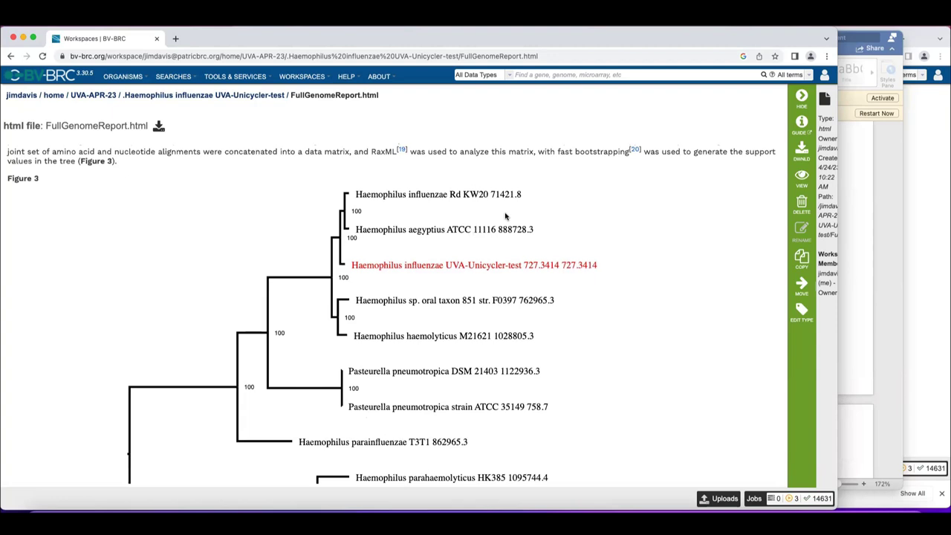
Examine the Figure 3 phylogenetic tree and the placement of the UVA-Unicycler-test genome among its closest relatives
{"action": "scroll", "coordinate": [505, 215], "scroll_direction": "up", "scroll_amount": 1}
{"action": "scroll", "coordinate": [505, 213], "scroll_direction": "down", "scroll_amount": 2}
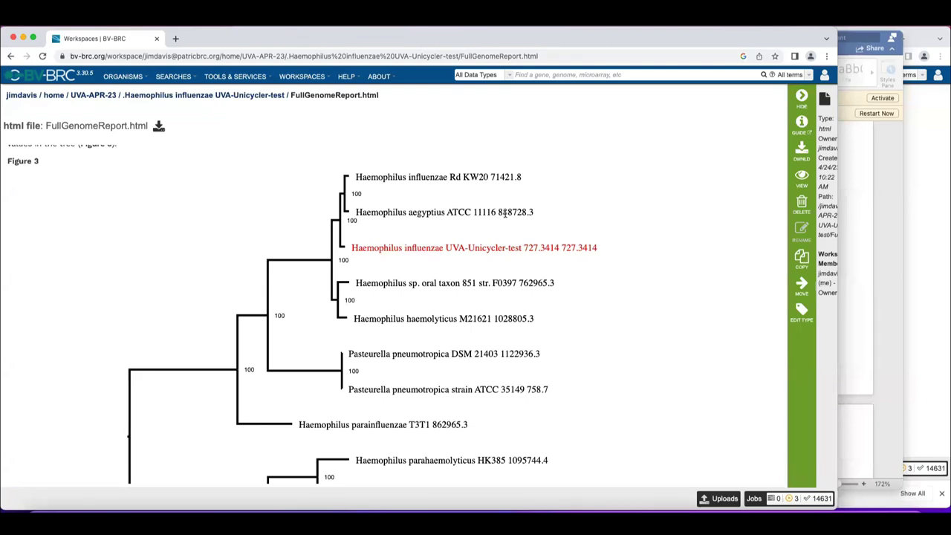
{"action": "scroll", "coordinate": [504, 214], "scroll_direction": "up", "scroll_amount": 3}
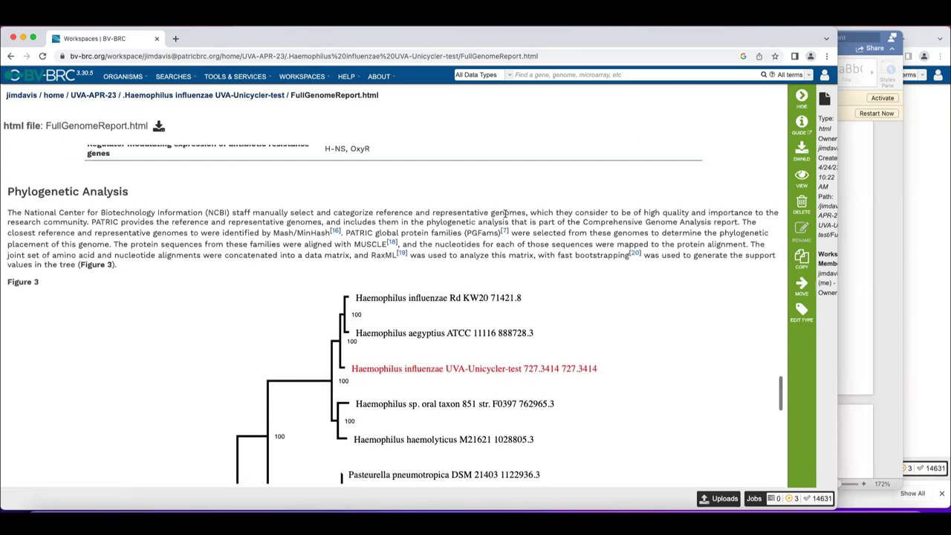
{"action": "scroll", "coordinate": [505, 215], "scroll_direction": "down", "scroll_amount": 10}
{"action": "scroll", "coordinate": [505, 217], "scroll_direction": "up", "scroll_amount": 8}
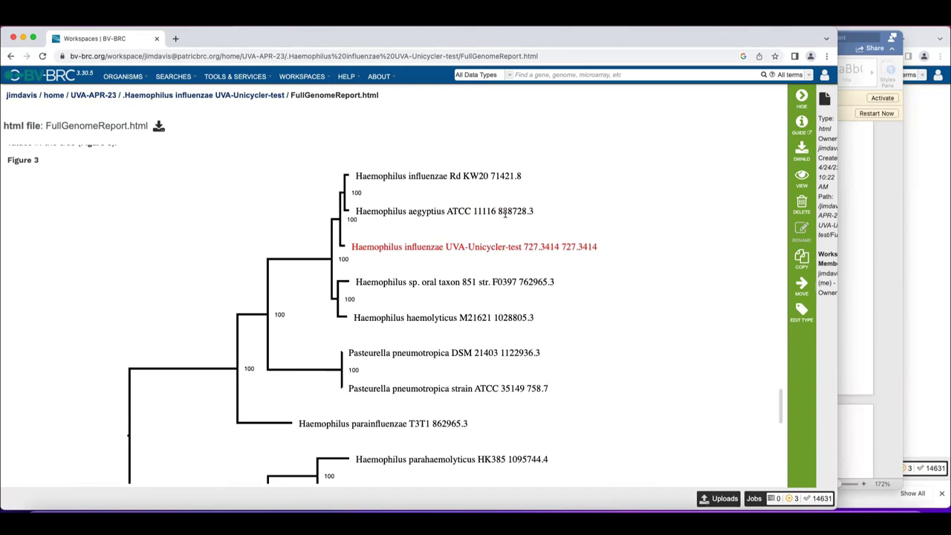
{"action": "scroll", "coordinate": [504, 214], "scroll_direction": "down", "scroll_amount": 1}
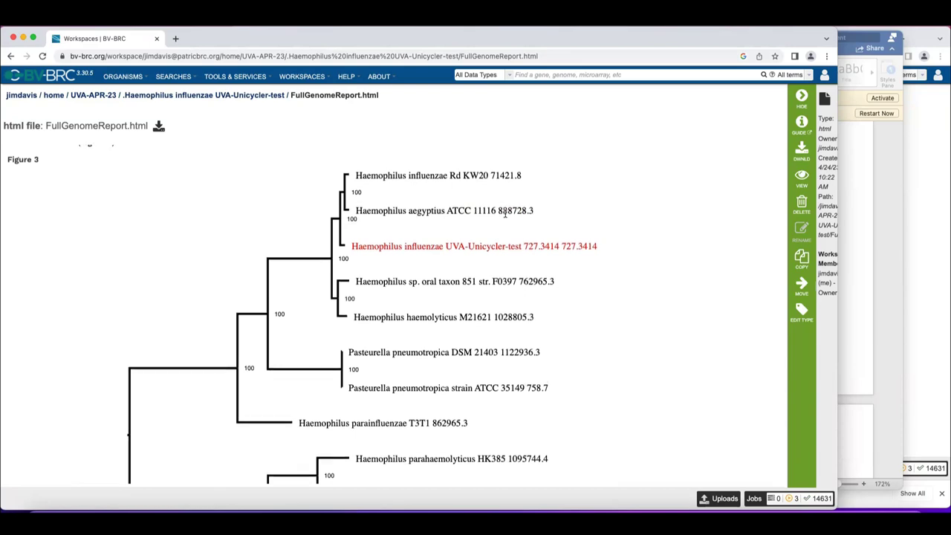
Skim the full genome report from its Summary through to the References list, and return to the Summary
{"action": "scroll", "coordinate": [504, 214], "scroll_direction": "down", "scroll_amount": 5}
{"action": "scroll", "coordinate": [504, 214], "scroll_direction": "up", "scroll_amount": 15}
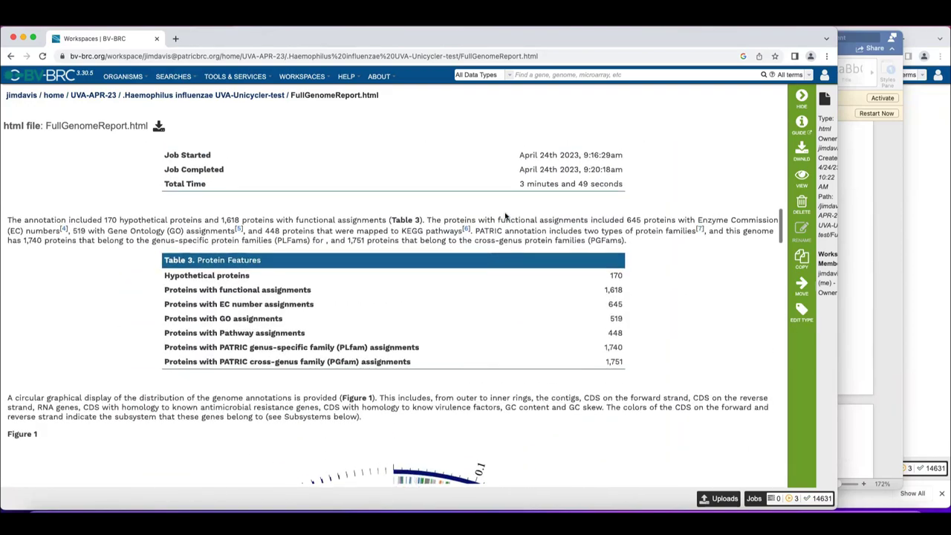
{"action": "scroll", "coordinate": [504, 217], "scroll_direction": "up", "scroll_amount": 1}
{"action": "scroll", "coordinate": [504, 217], "scroll_direction": "up", "scroll_amount": 5}
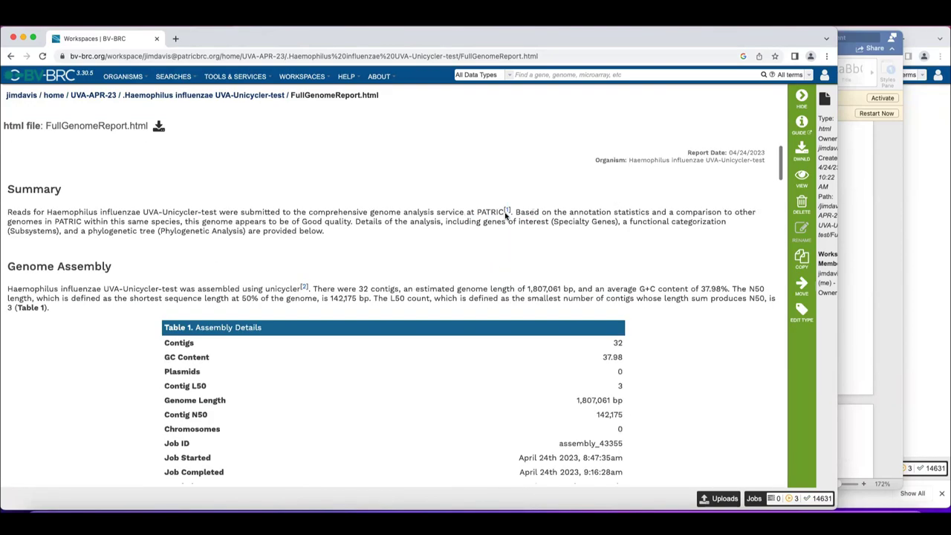
{"action": "scroll", "coordinate": [504, 217], "scroll_direction": "down", "scroll_amount": 20}
{"action": "scroll", "coordinate": [504, 216], "scroll_direction": "up", "scroll_amount": 5}
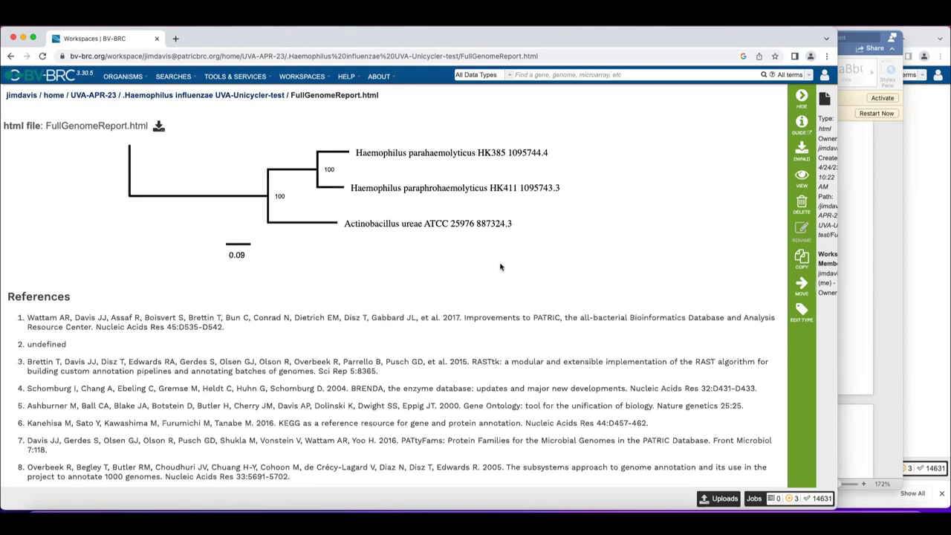
{"action": "scroll", "coordinate": [500, 266], "scroll_direction": "down", "scroll_amount": 5}
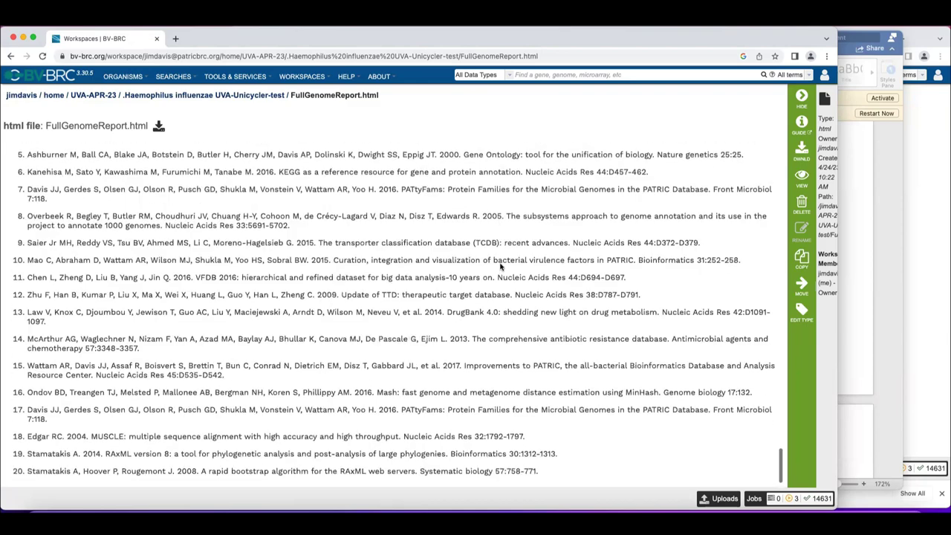
{"action": "scroll", "coordinate": [501, 267], "scroll_direction": "up", "scroll_amount": 20}
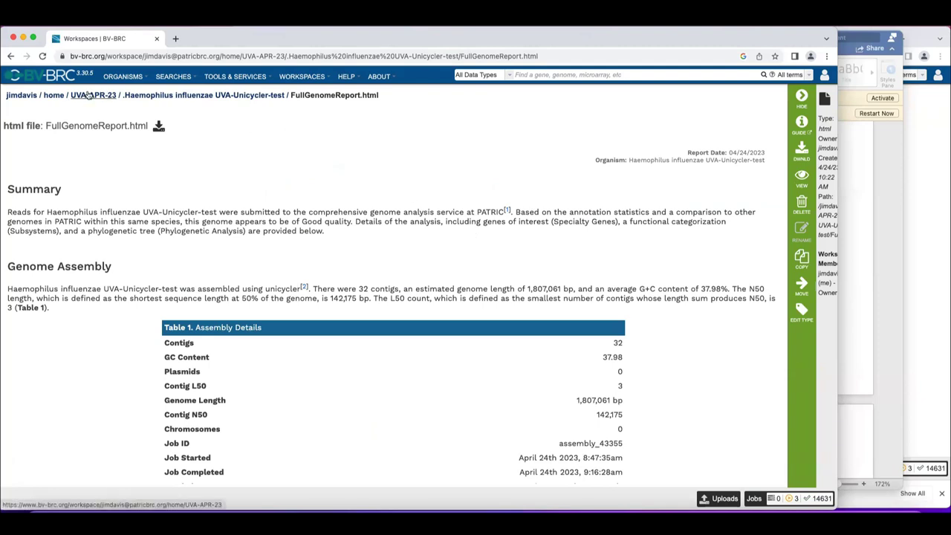
Open assembly_assembly_report.html from the job's assembly results and examine the Bandage assembly plot
{"action": "left_click", "coordinate": [11, 56]}
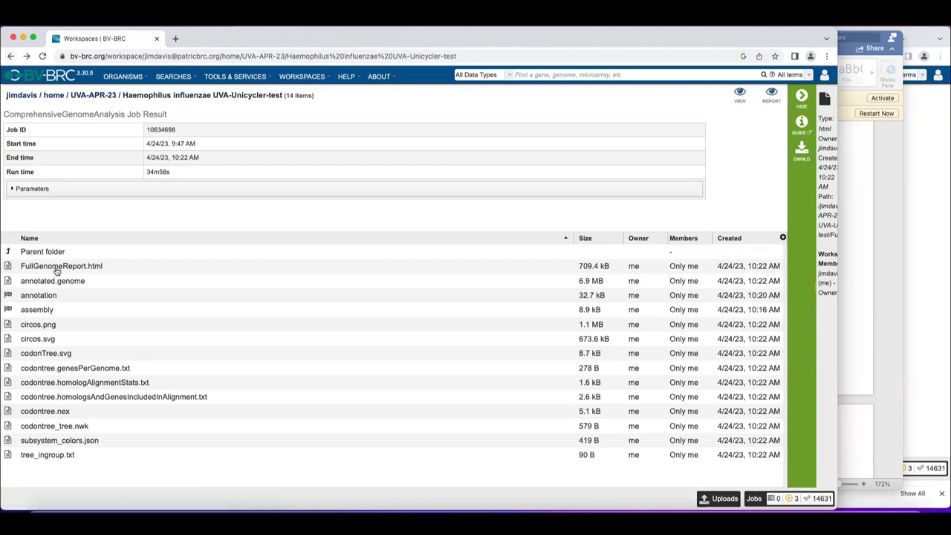
{"action": "left_click", "coordinate": [10, 312]}
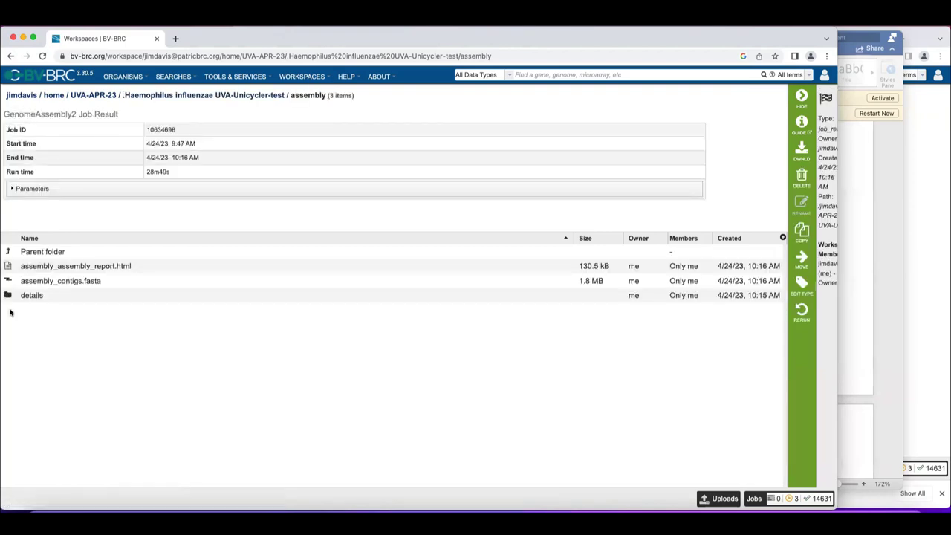
{"action": "double_click", "coordinate": [26, 270]}
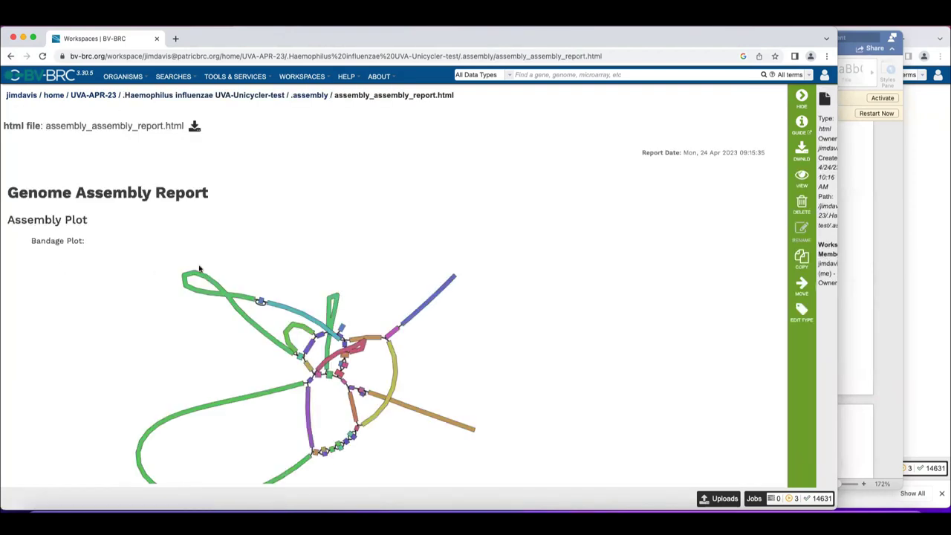
{"action": "scroll", "coordinate": [199, 269], "scroll_direction": "down", "scroll_amount": 2}
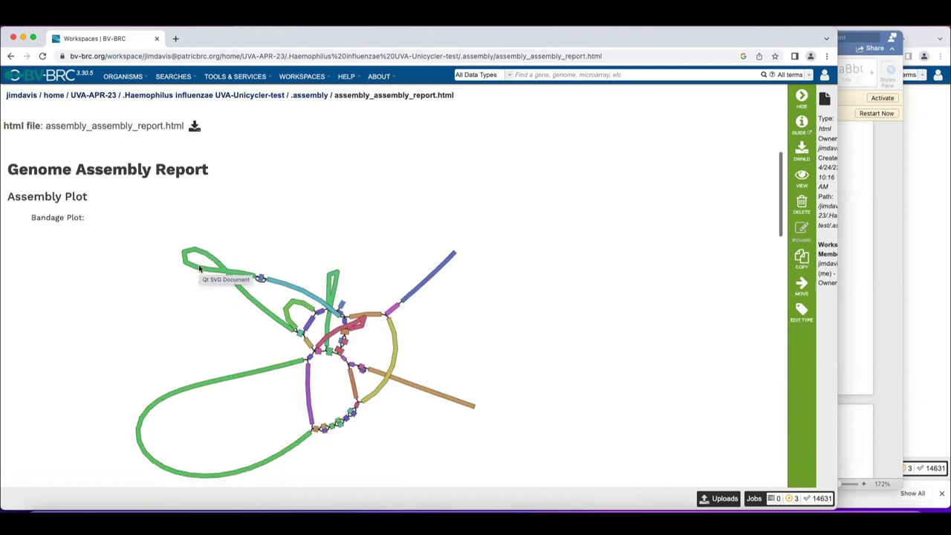
{"action": "scroll", "coordinate": [199, 269], "scroll_direction": "up", "scroll_amount": 1}
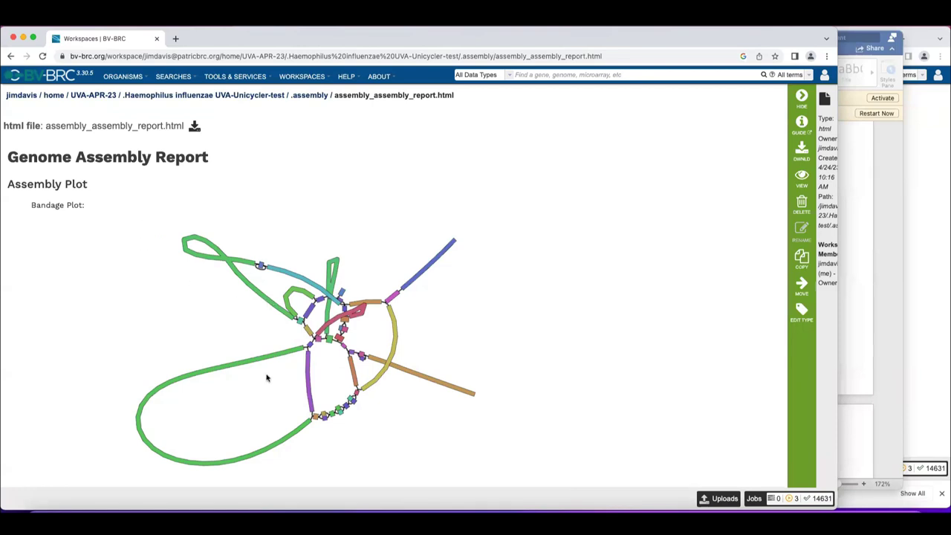
{"action": "scroll", "coordinate": [335, 324], "scroll_direction": "down", "scroll_amount": 3}
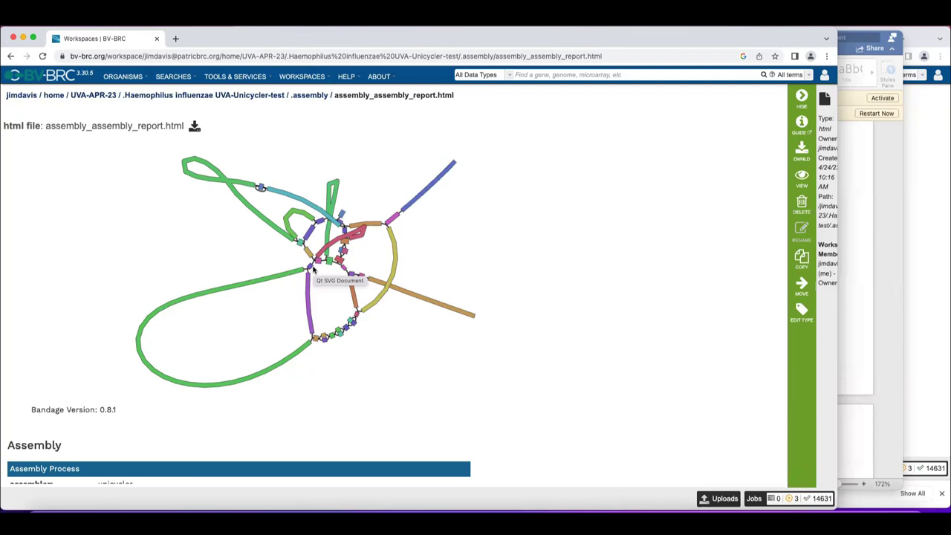
Review the Assembly Process table in the assembly report and highlight its unicycler command line
{"action": "scroll", "coordinate": [313, 270], "scroll_direction": "down", "scroll_amount": 5}
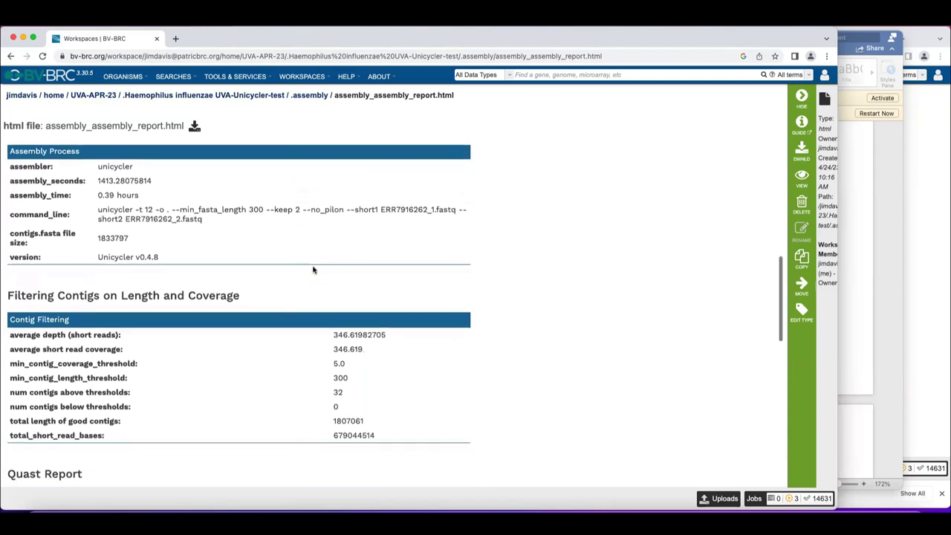
{"action": "scroll", "coordinate": [312, 270], "scroll_direction": "down", "scroll_amount": 1}
{"action": "scroll", "coordinate": [313, 269], "scroll_direction": "down", "scroll_amount": 1}
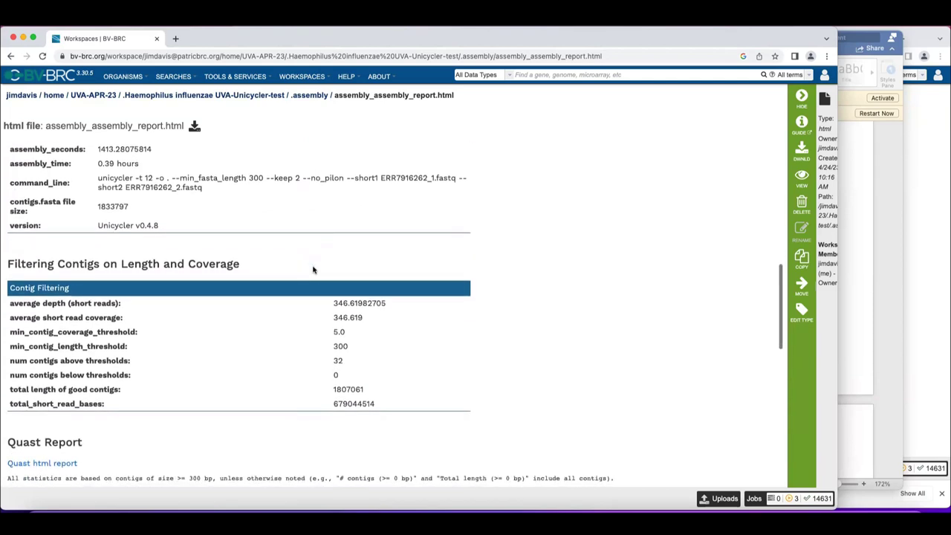
{"action": "left_click_drag", "start_coordinate": [99, 179], "coordinate": [235, 195]}
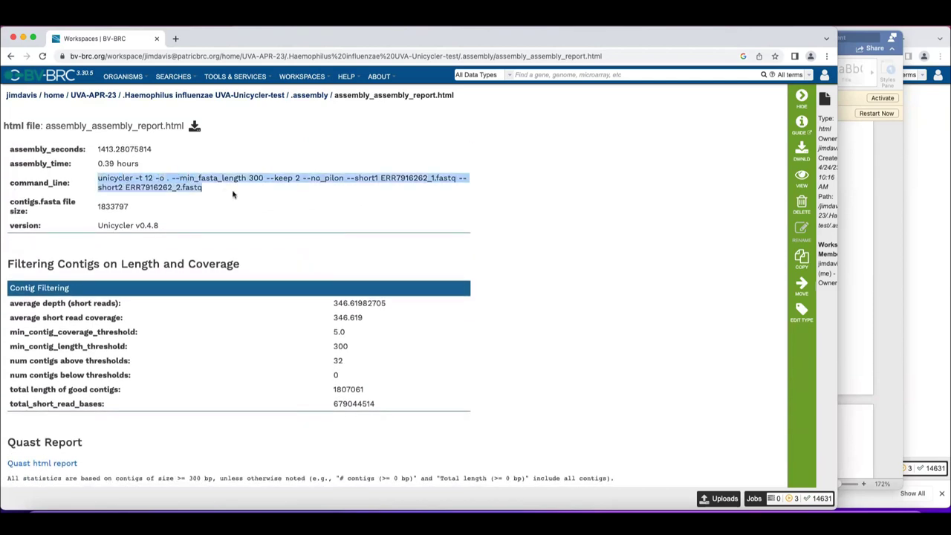
Read the assembly report's Contig Filtering, Quast Report, Input Reads and Tools Used sections
{"action": "scroll", "coordinate": [329, 201], "scroll_direction": "down", "scroll_amount": 5}
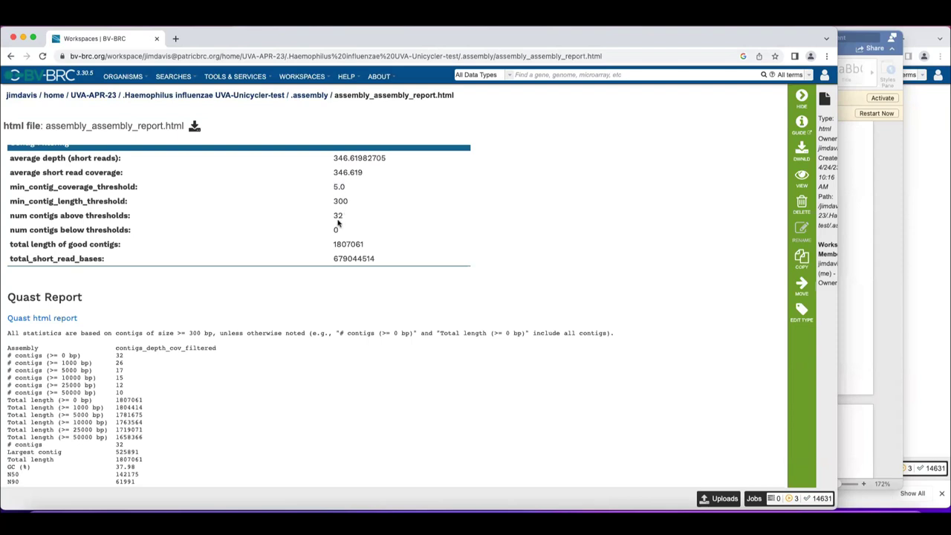
{"action": "scroll", "coordinate": [338, 222], "scroll_direction": "down", "scroll_amount": 2}
{"action": "scroll", "coordinate": [338, 214], "scroll_direction": "down", "scroll_amount": 5}
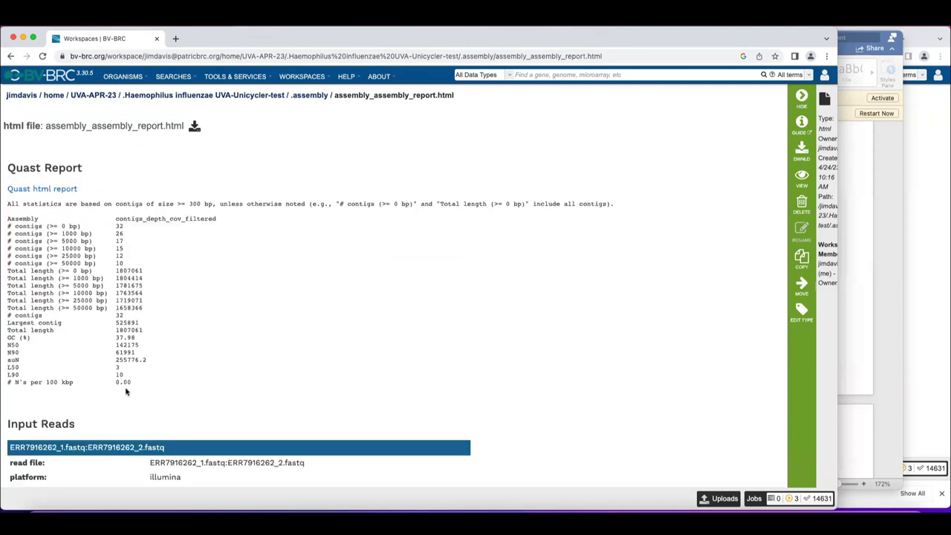
{"action": "scroll", "coordinate": [117, 216], "scroll_direction": "down", "scroll_amount": 3}
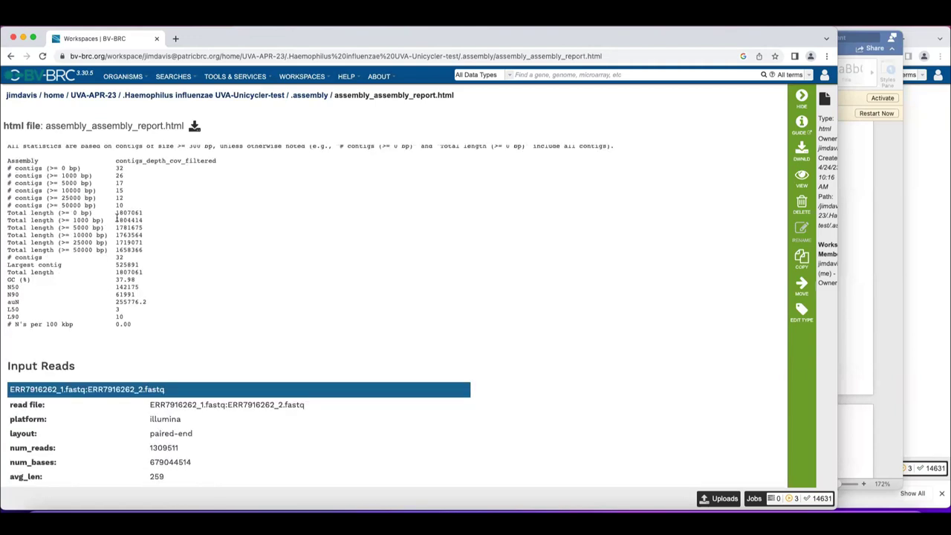
{"action": "scroll", "coordinate": [118, 272], "scroll_direction": "down", "scroll_amount": 5}
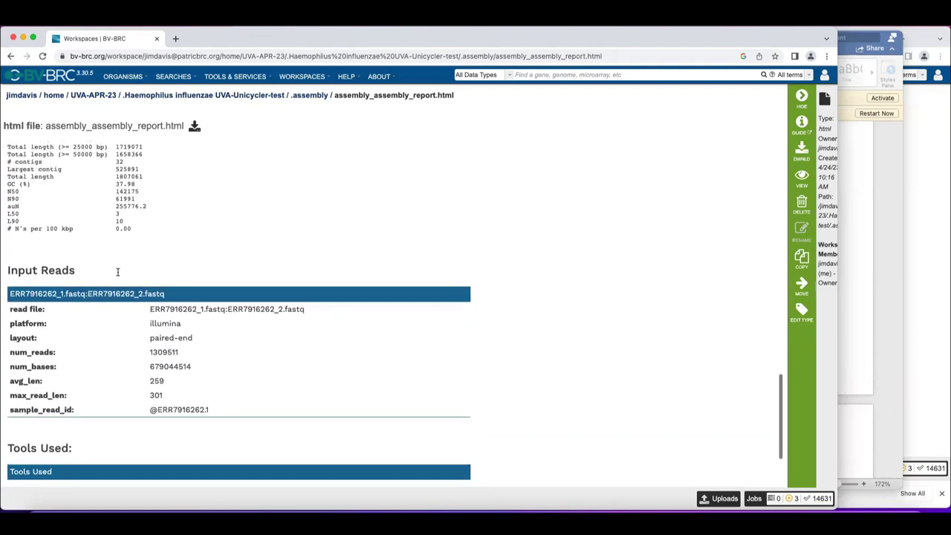
{"action": "scroll", "coordinate": [117, 272], "scroll_direction": "down", "scroll_amount": 5}
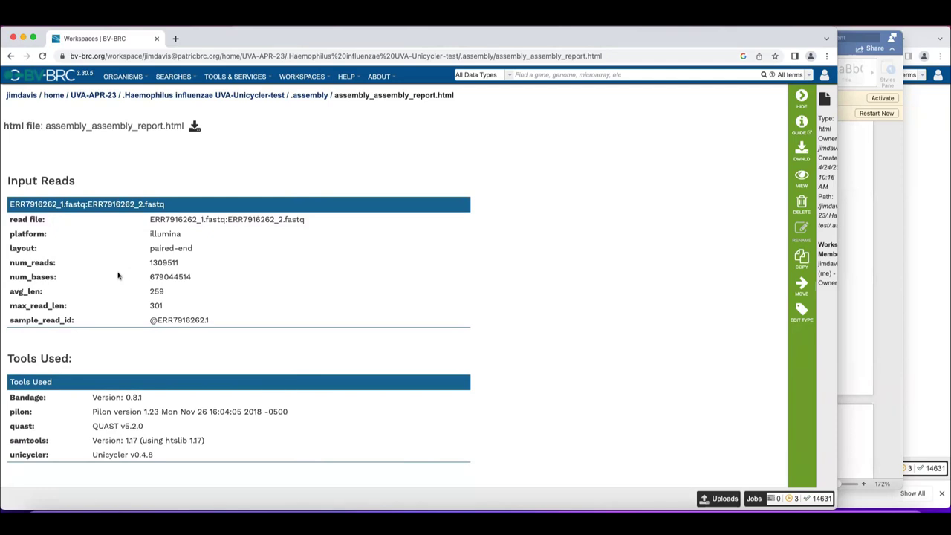
{"action": "scroll", "coordinate": [118, 276], "scroll_direction": "down", "scroll_amount": 1}
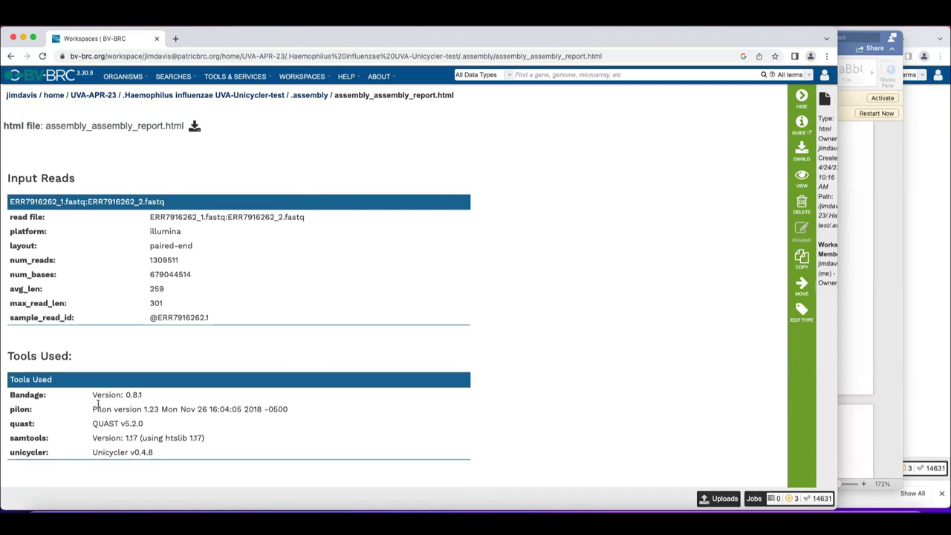
Reopen the Haemophilus influenzae UVA-Unicycler-test result from the job list and inspect its submission parameters
{"action": "key", "text": "super+bracketleft"}
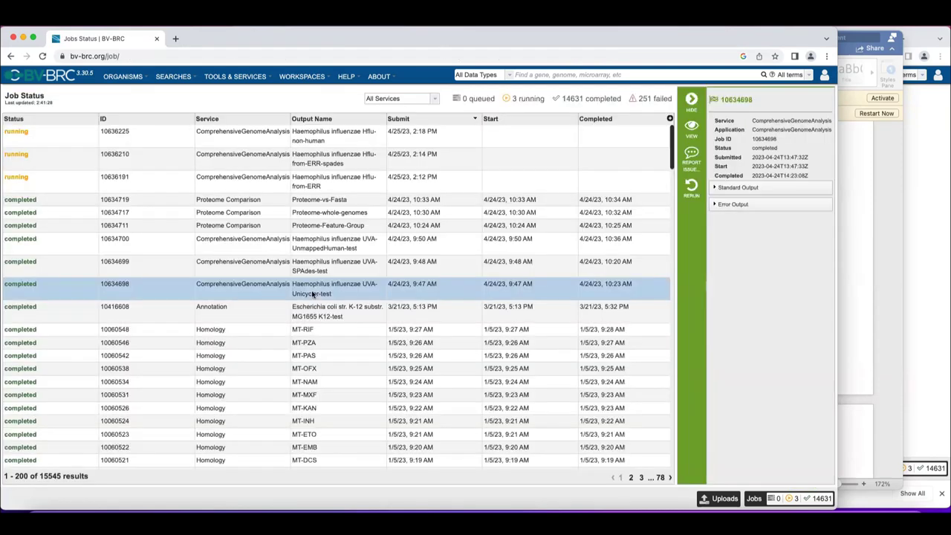
{"action": "left_click", "coordinate": [691, 127]}
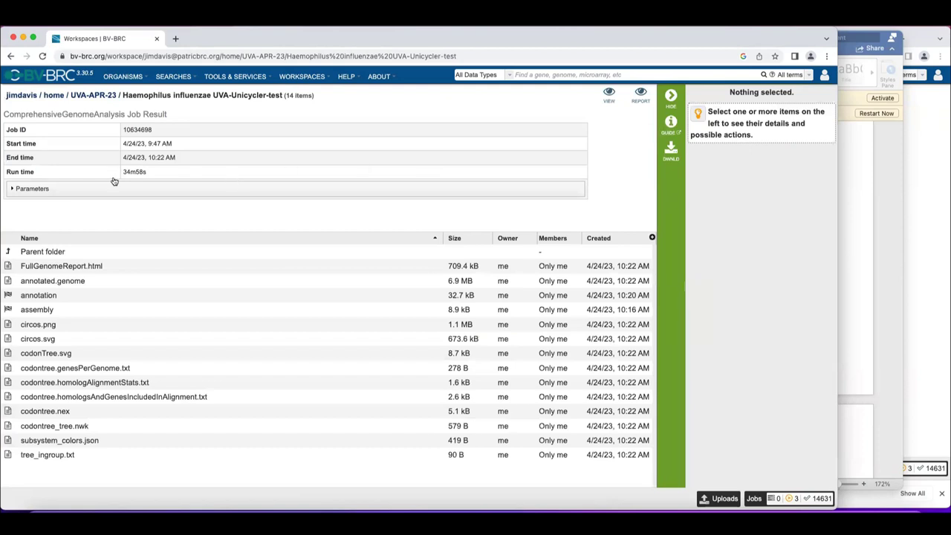
{"action": "left_click", "coordinate": [15, 188]}
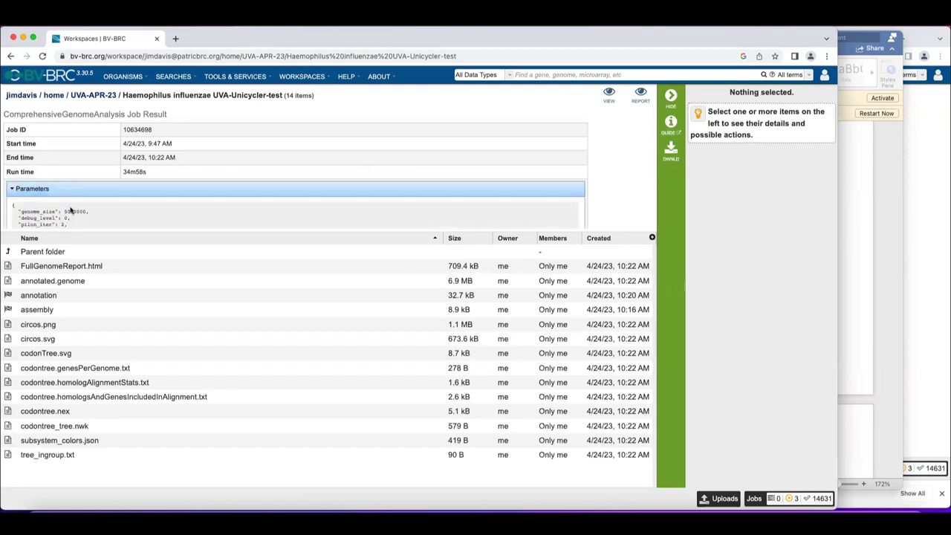
{"action": "left_click", "coordinate": [137, 236]}
{"action": "scroll", "coordinate": [249, 225], "scroll_direction": "down", "scroll_amount": 1}
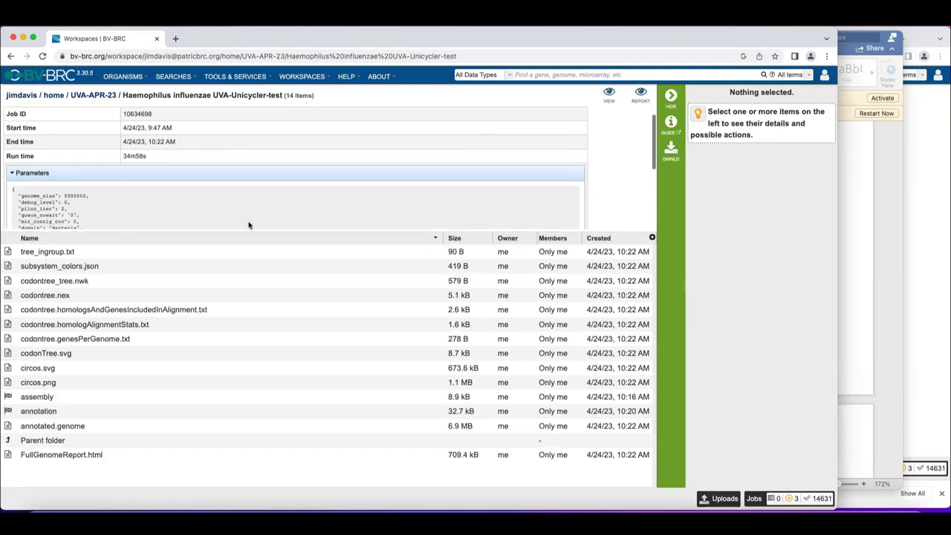
{"action": "scroll", "coordinate": [249, 225], "scroll_direction": "down", "scroll_amount": 5}
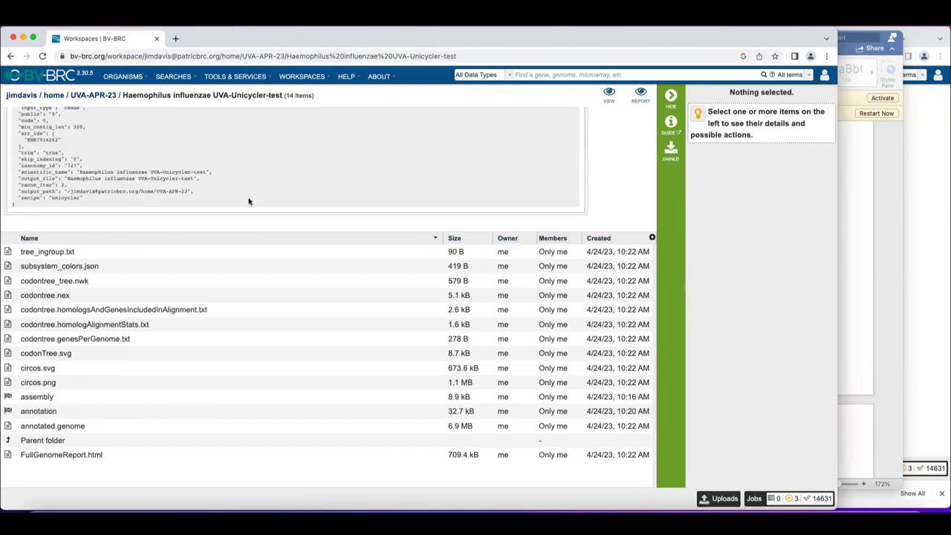
{"action": "scroll", "coordinate": [252, 180], "scroll_direction": "up", "scroll_amount": 2}
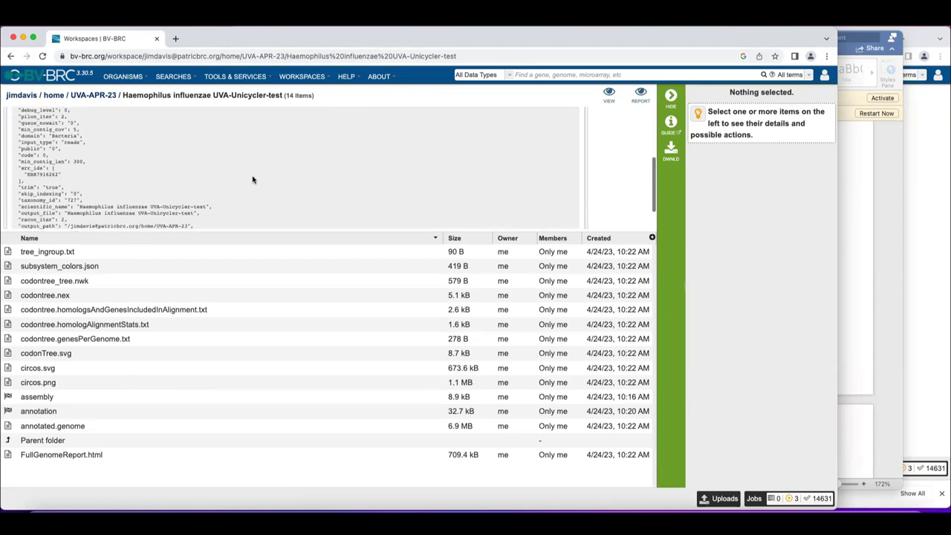
{"action": "scroll", "coordinate": [252, 179], "scroll_direction": "up", "scroll_amount": 2}
{"action": "scroll", "coordinate": [100, 152], "scroll_direction": "down", "scroll_amount": 5}
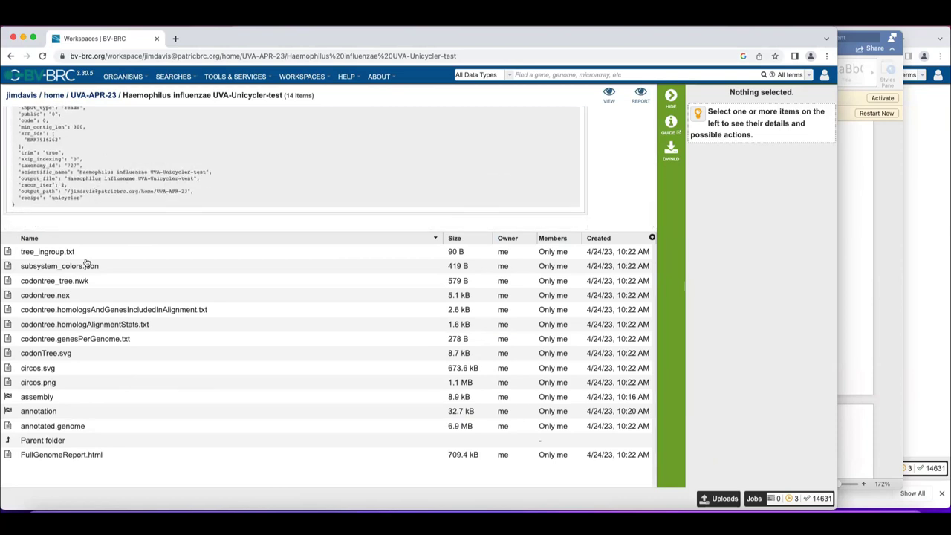
Open assembly_unicycler.log from the assembly's details folder and read through the log
{"action": "left_click", "coordinate": [74, 281]}
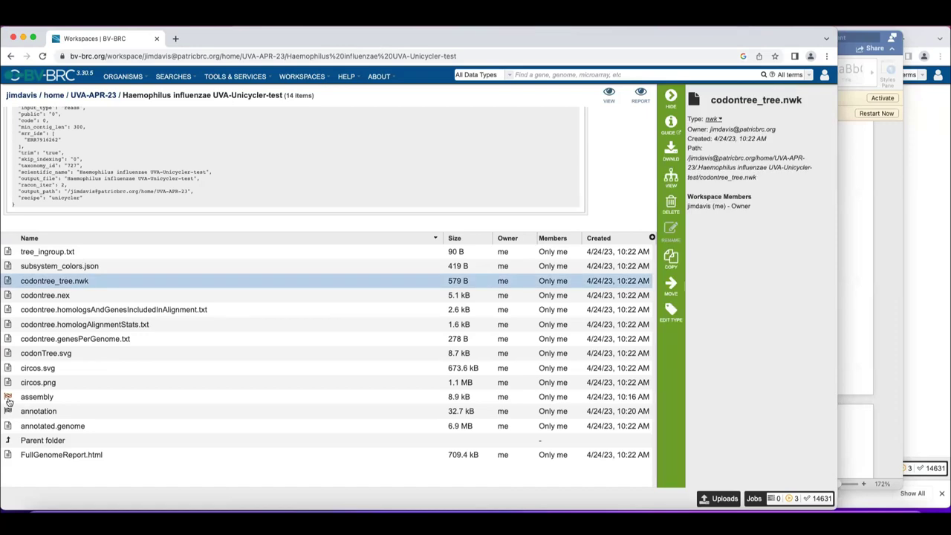
{"action": "double_click", "coordinate": [10, 398]}
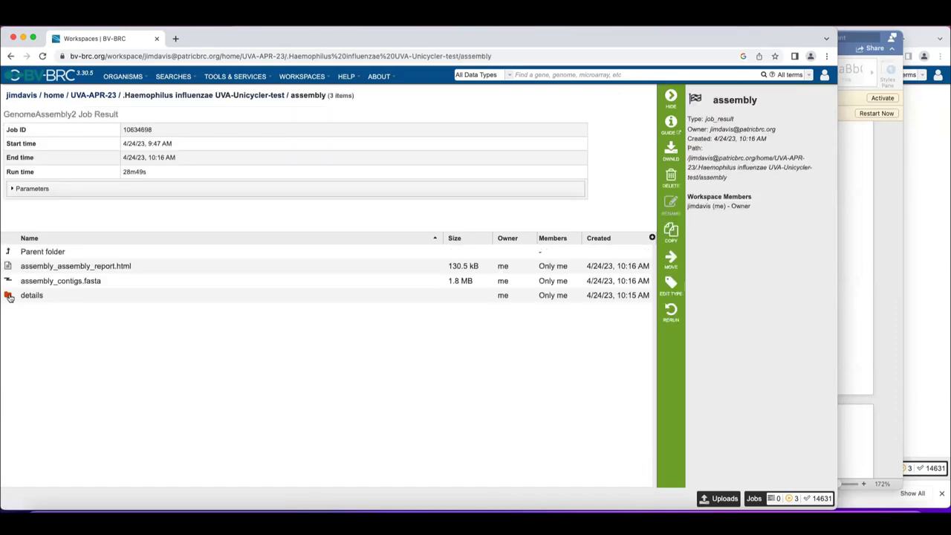
{"action": "double_click", "coordinate": [9, 296]}
{"action": "double_click", "coordinate": [9, 235]}
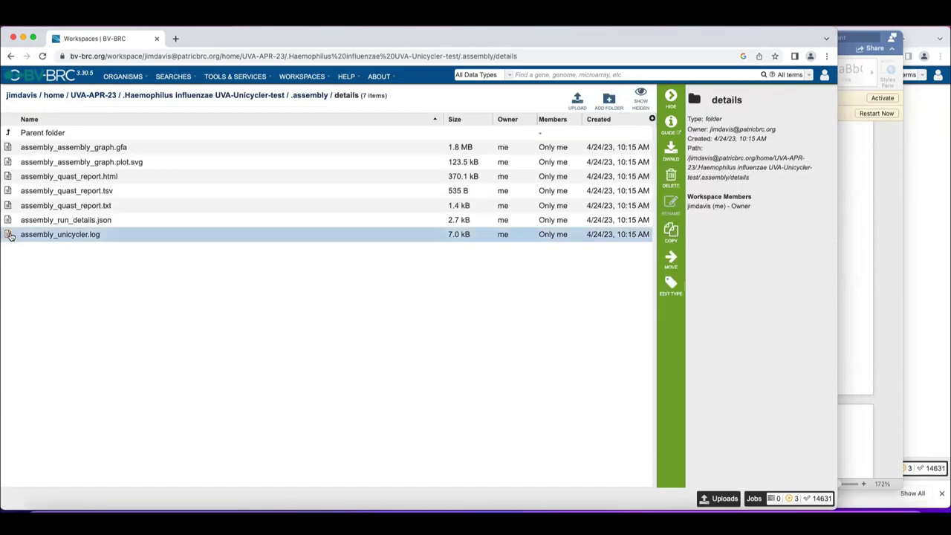
{"action": "scroll", "coordinate": [9, 235], "scroll_direction": "down", "scroll_amount": 10}
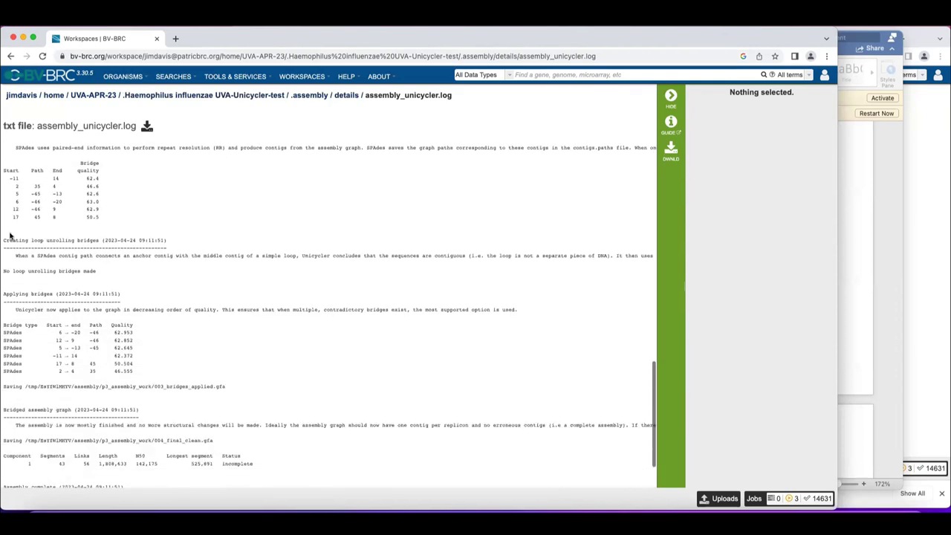
Review the beginning of the Unicycler log, including its command line and dependencies, and return to the job list
{"action": "scroll", "coordinate": [10, 235], "scroll_direction": "up", "scroll_amount": 20}
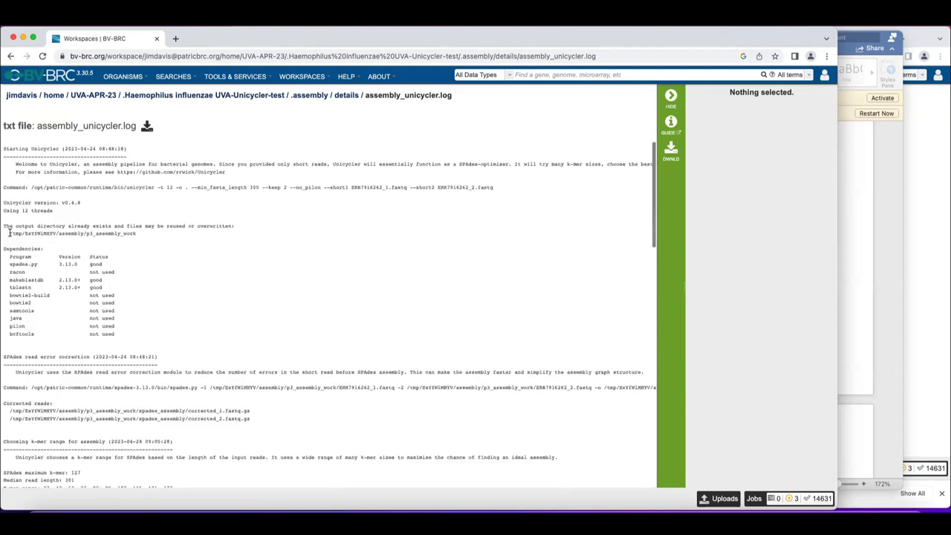
{"action": "left_click", "coordinate": [12, 56]}
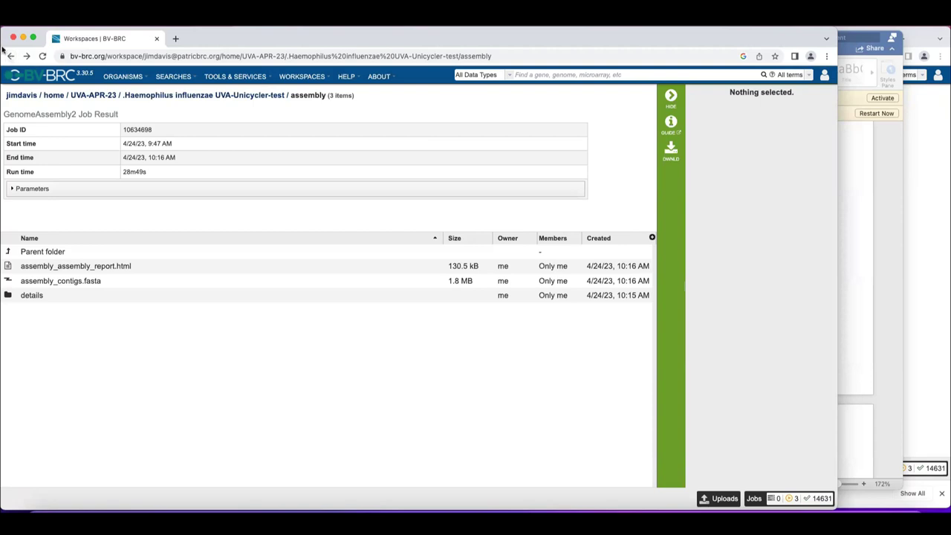
{"action": "left_click", "coordinate": [11, 57]}
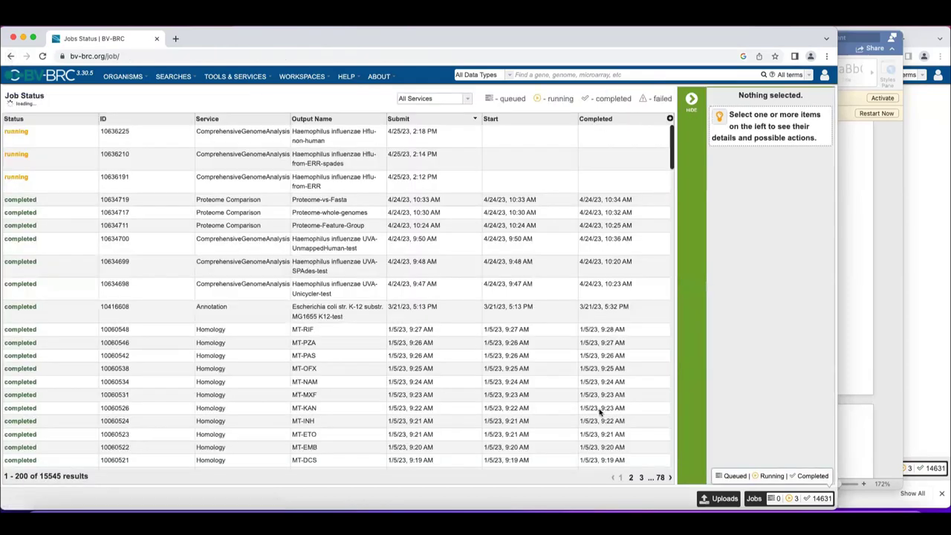
Open FullGenomeReport.html from the Haemophilus influenzae UVA-SPAdes-test job result and highlight the Contigs row in the Assembly Details table
{"action": "left_click", "coordinate": [341, 272]}
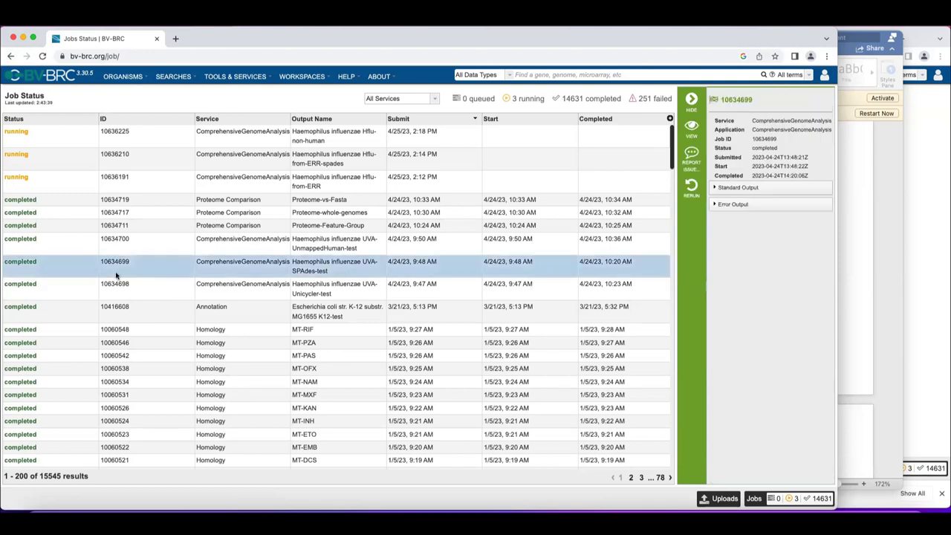
{"action": "left_click", "coordinate": [691, 128]}
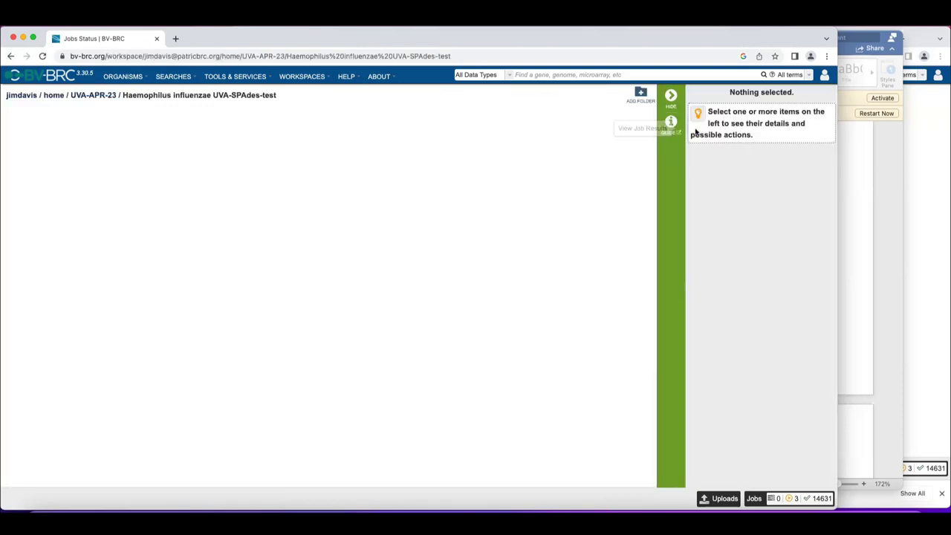
{"action": "double_click", "coordinate": [64, 266]}
{"action": "scroll", "coordinate": [219, 346], "scroll_direction": "down", "scroll_amount": 3}
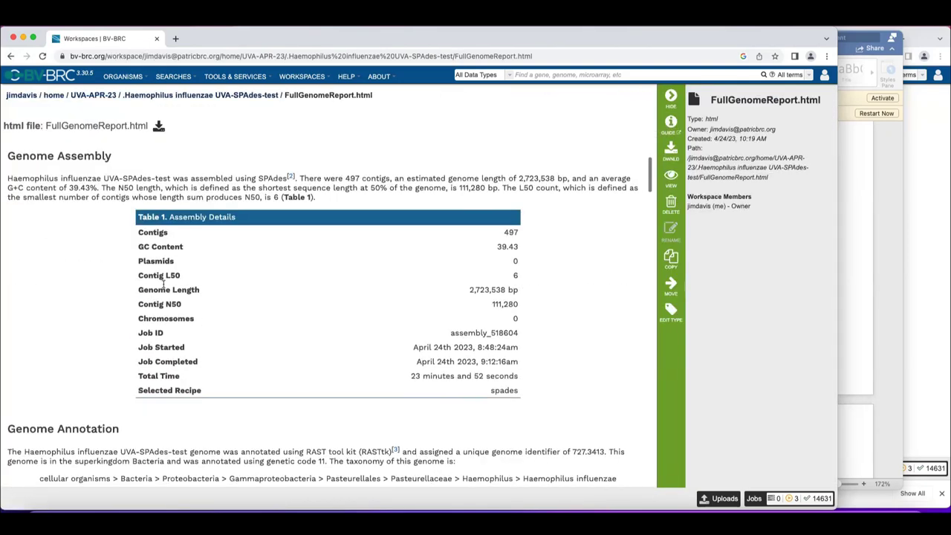
{"action": "left_click_drag", "start_coordinate": [137, 231], "coordinate": [520, 235]}
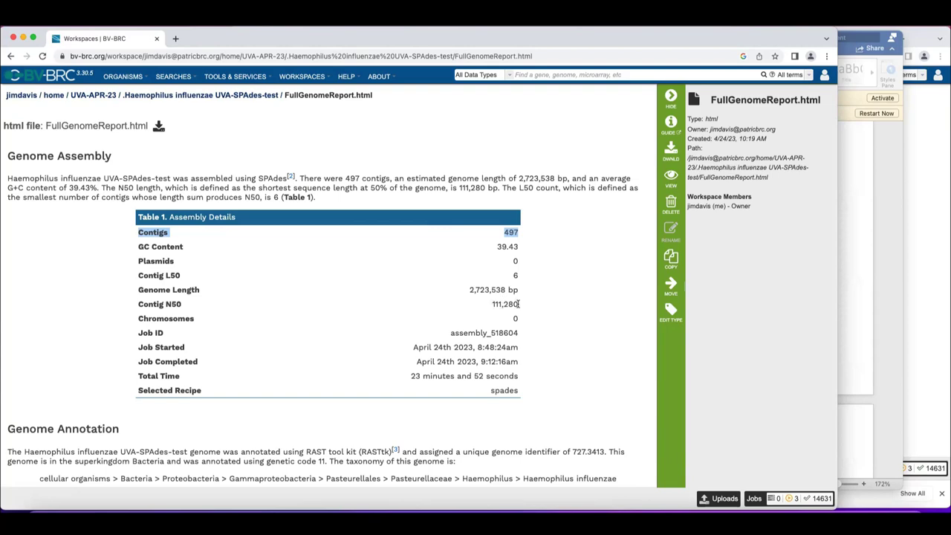
Review the SPAdes genome report's annotation and protein feature tables and examine the circular genome plot in Figure 1
{"action": "scroll", "coordinate": [445, 219], "scroll_direction": "down", "scroll_amount": 3}
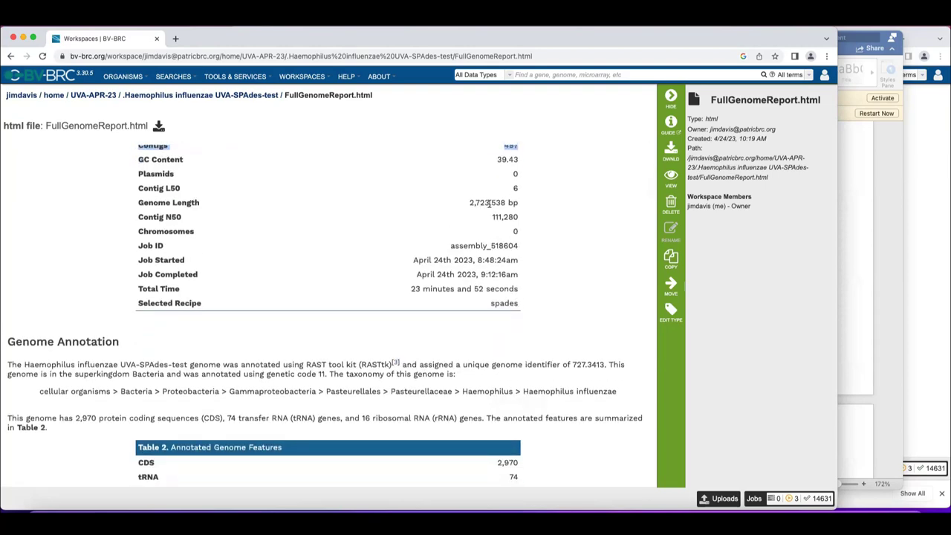
{"action": "scroll", "coordinate": [490, 222], "scroll_direction": "down", "scroll_amount": 6}
{"action": "scroll", "coordinate": [490, 256], "scroll_direction": "down", "scroll_amount": 20}
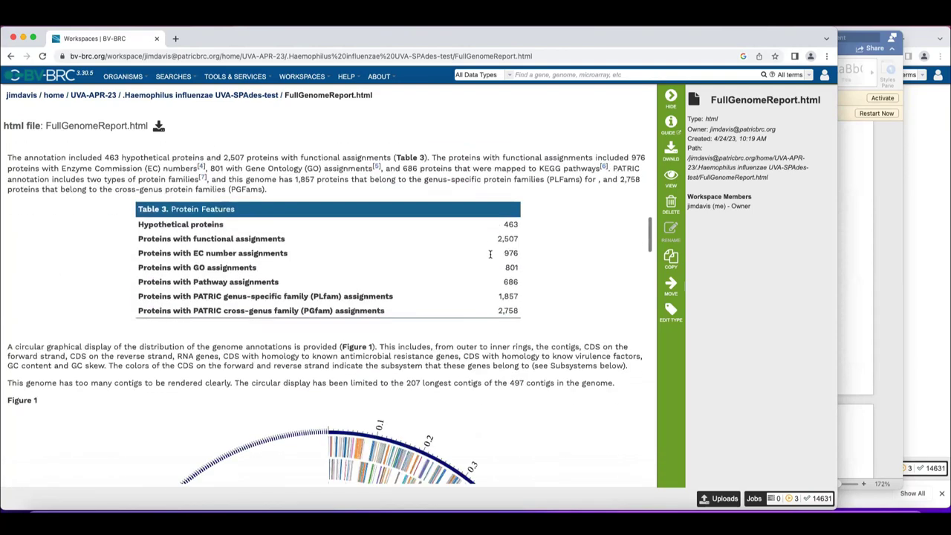
{"action": "scroll", "coordinate": [491, 256], "scroll_direction": "up", "scroll_amount": 12}
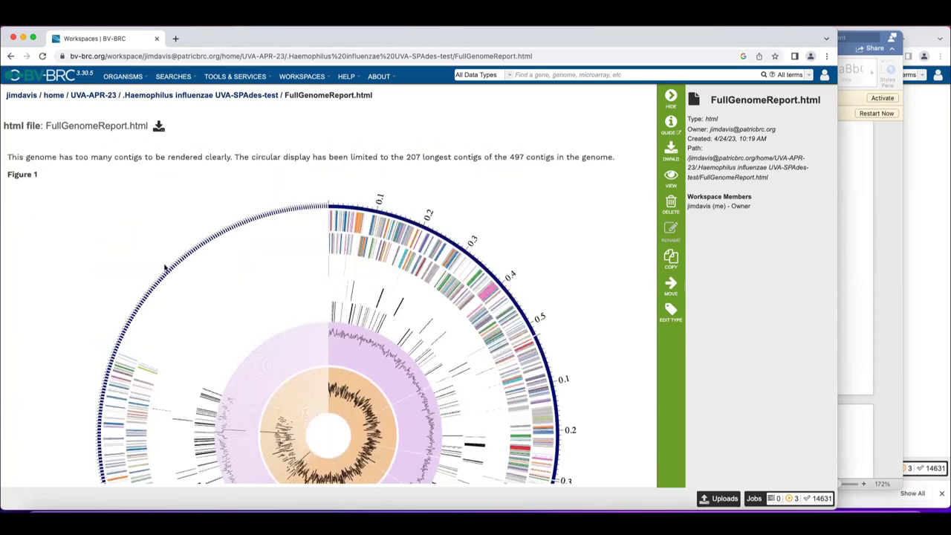
Open assembly_assembly_report.html from the SPAdes job's assembly result and examine its Bandage plot
{"action": "left_click", "coordinate": [10, 56]}
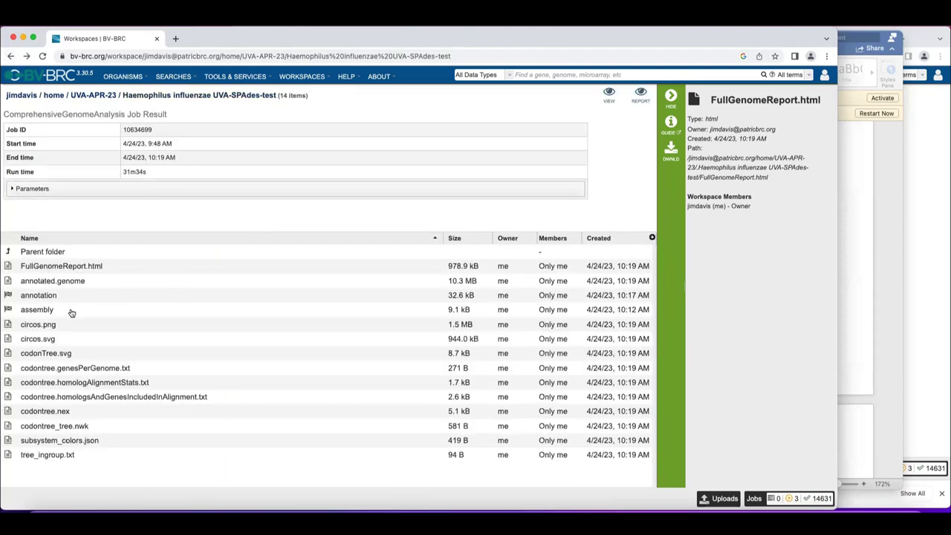
{"action": "double_click", "coordinate": [12, 309]}
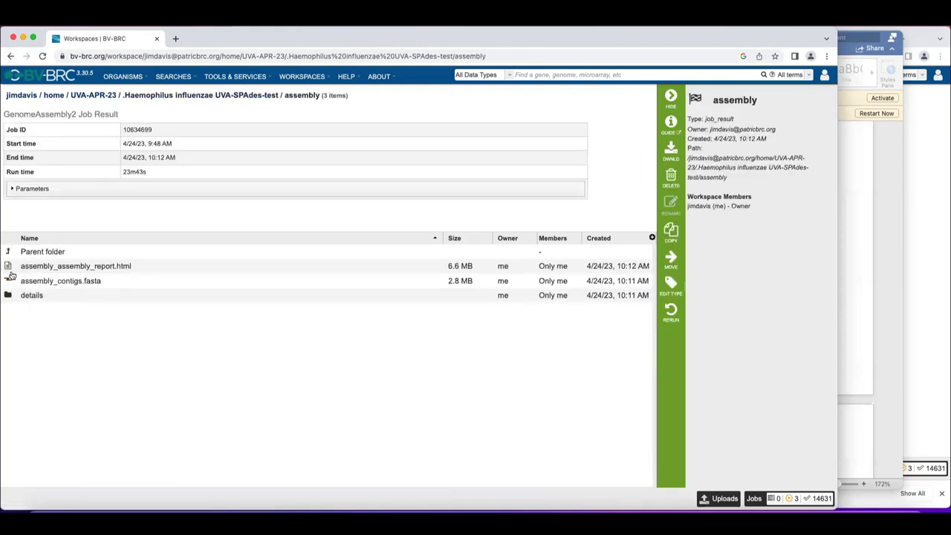
{"action": "double_click", "coordinate": [15, 267]}
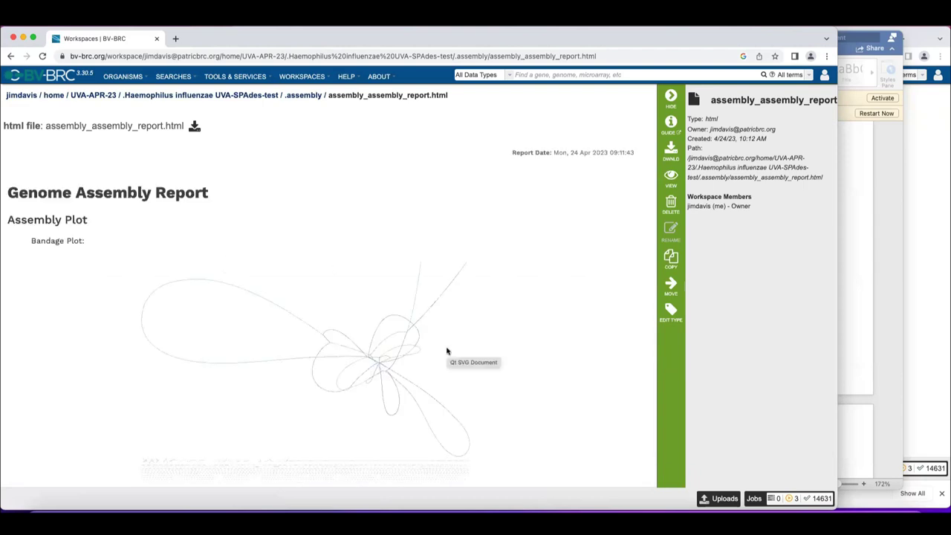
{"action": "scroll", "coordinate": [446, 351], "scroll_direction": "down", "scroll_amount": 3}
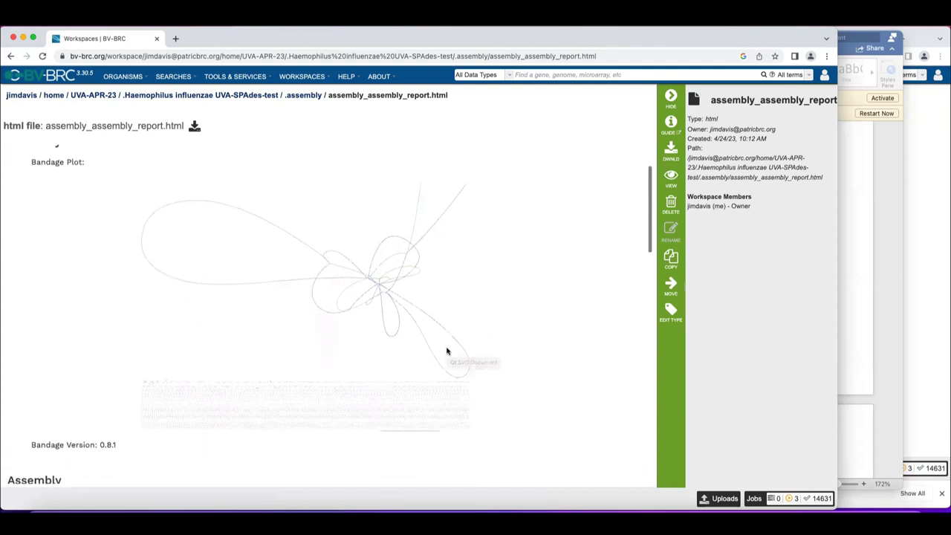
{"action": "scroll", "coordinate": [428, 315], "scroll_direction": "down", "scroll_amount": 2}
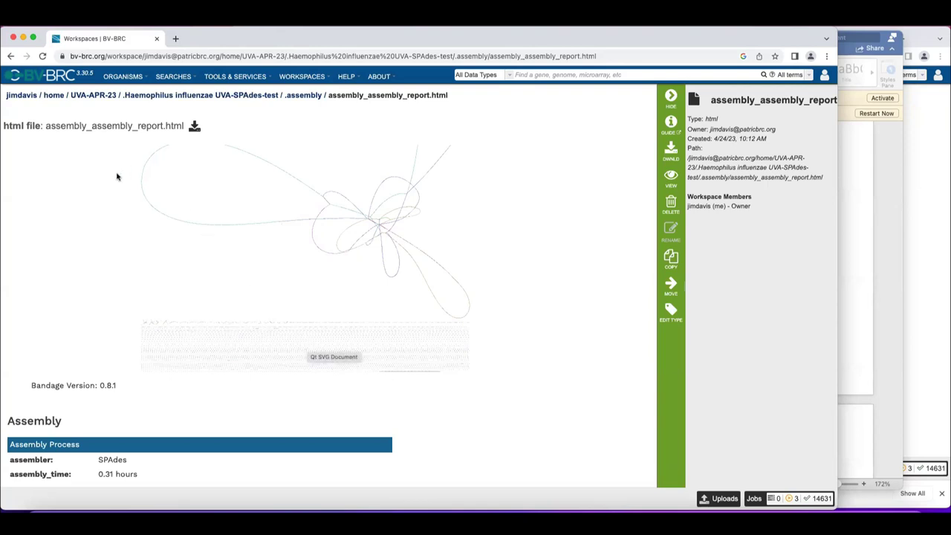
Return to the job list and open FullGenomeReport.html from the Haemophilus influenzae UVA-UnmappedHuman-test job result
{"action": "left_click", "coordinate": [11, 57]}
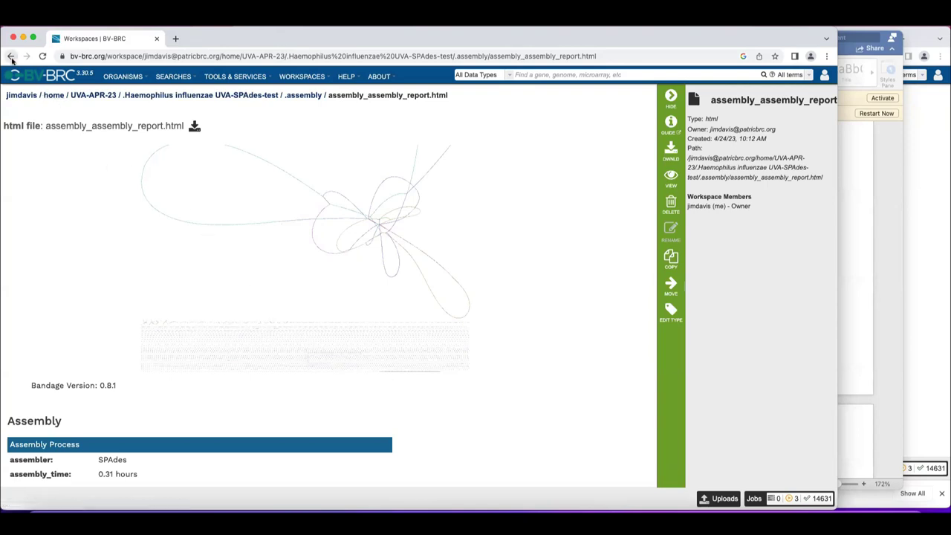
{"action": "left_click", "coordinate": [11, 58]}
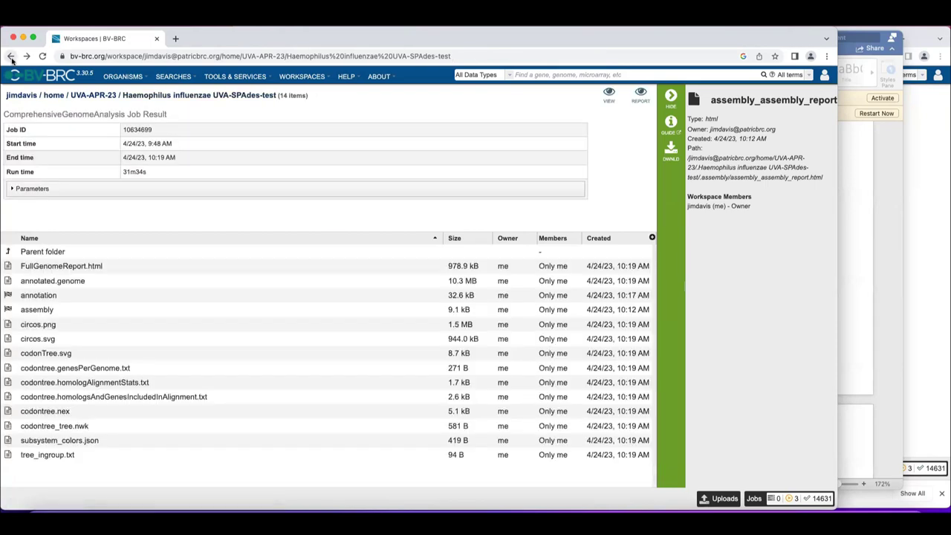
{"action": "left_click", "coordinate": [11, 58]}
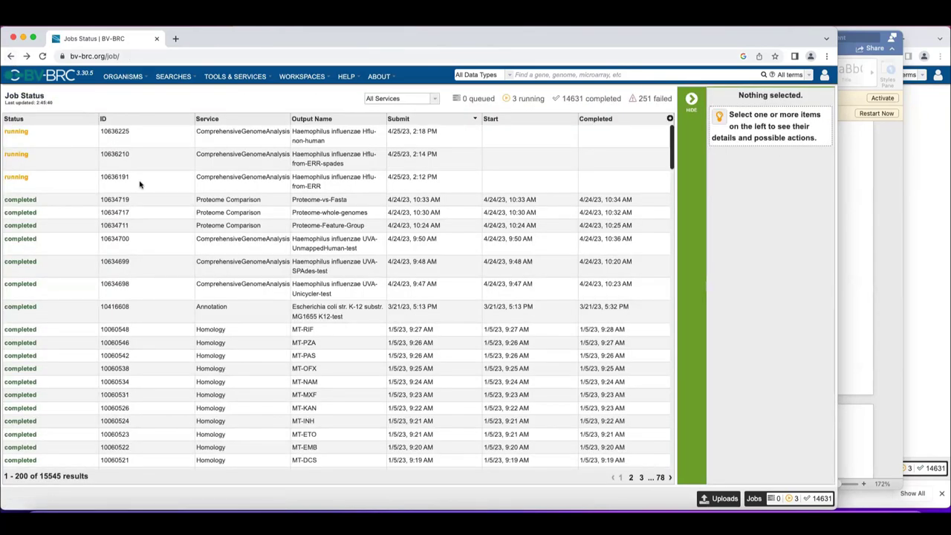
{"action": "left_click", "coordinate": [329, 250]}
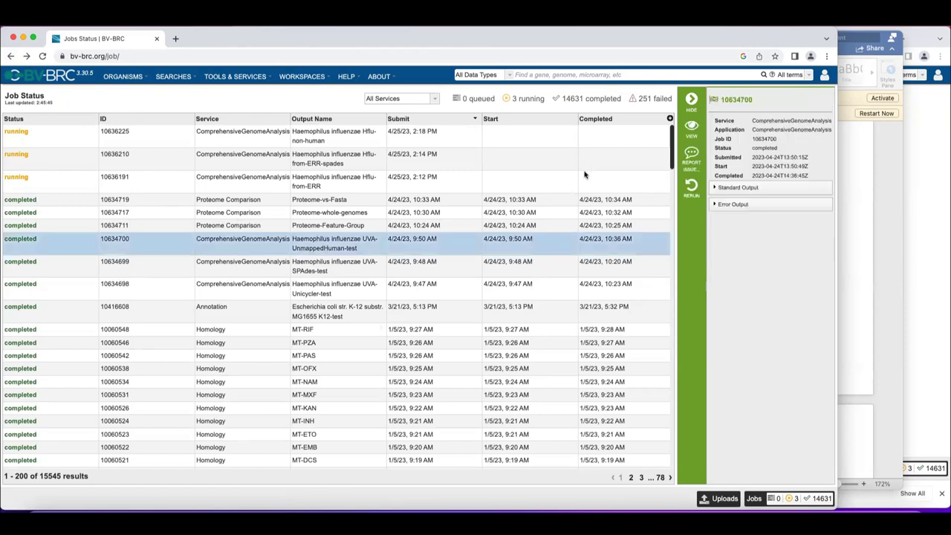
{"action": "left_click", "coordinate": [686, 134]}
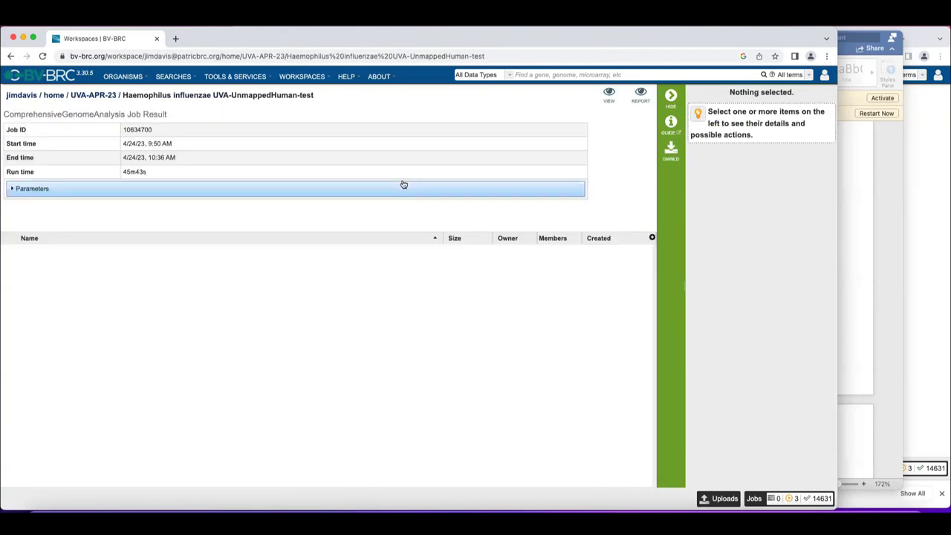
{"action": "double_click", "coordinate": [134, 266]}
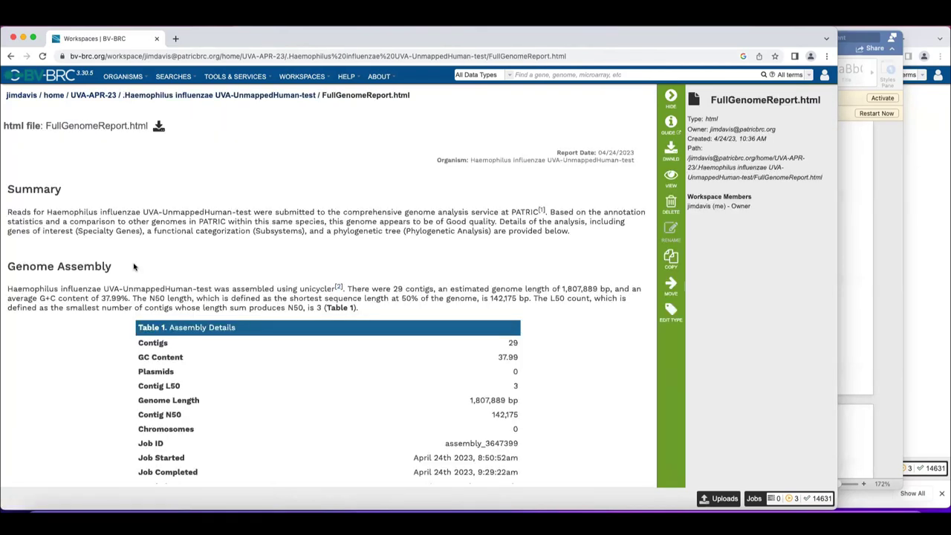
Examine the UnmappedHuman report's Assembly Details table and circular genome plot, and return to the job list
{"action": "scroll", "coordinate": [166, 304], "scroll_direction": "down", "scroll_amount": 3}
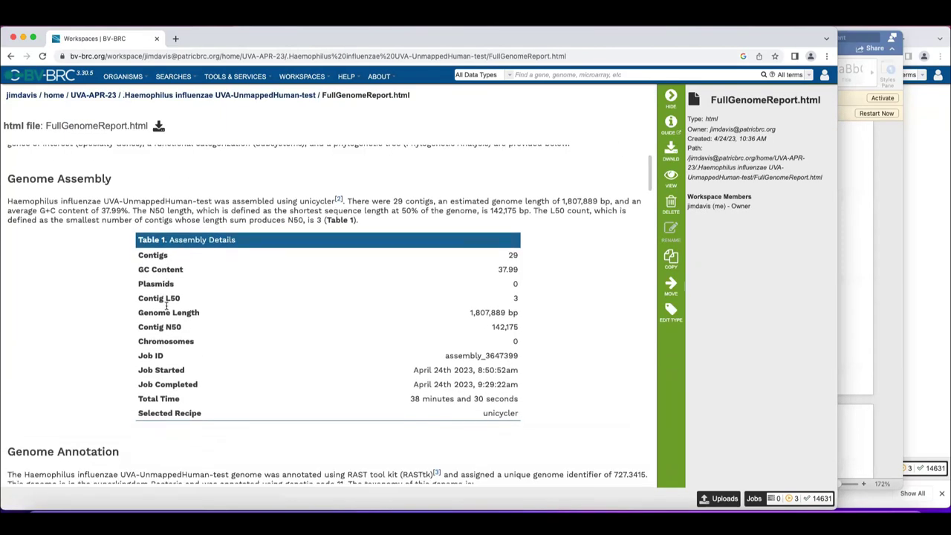
{"action": "scroll", "coordinate": [187, 332], "scroll_direction": "down", "scroll_amount": 15}
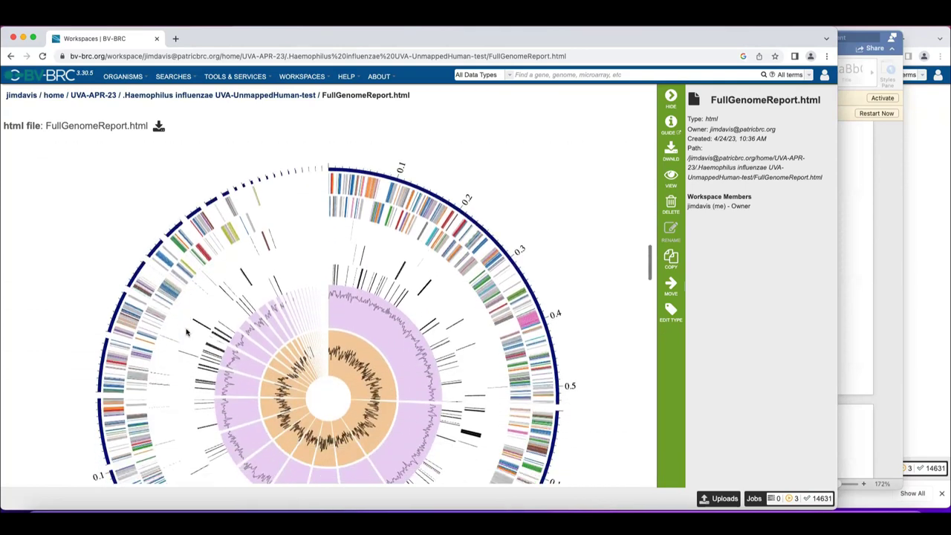
{"action": "scroll", "coordinate": [186, 332], "scroll_direction": "down", "scroll_amount": 1}
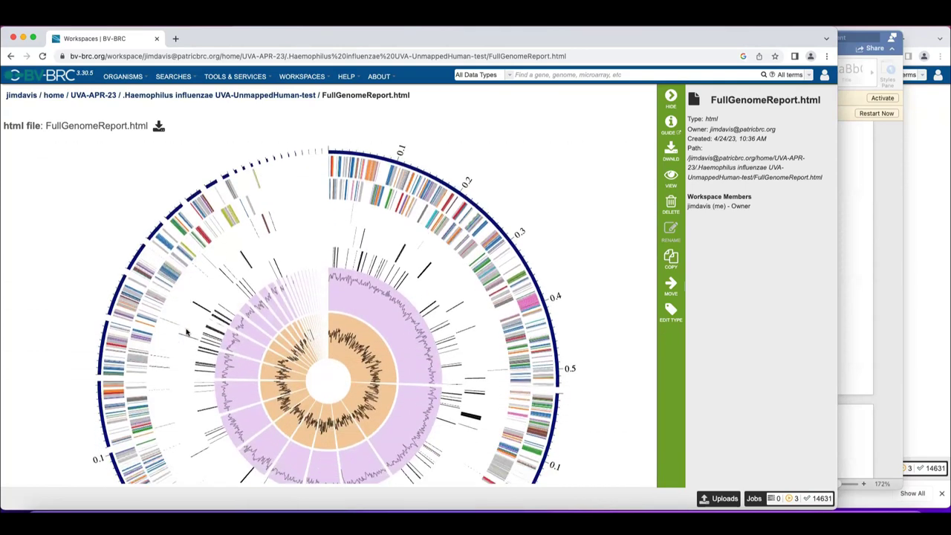
{"action": "scroll", "coordinate": [186, 332], "scroll_direction": "down", "scroll_amount": 5}
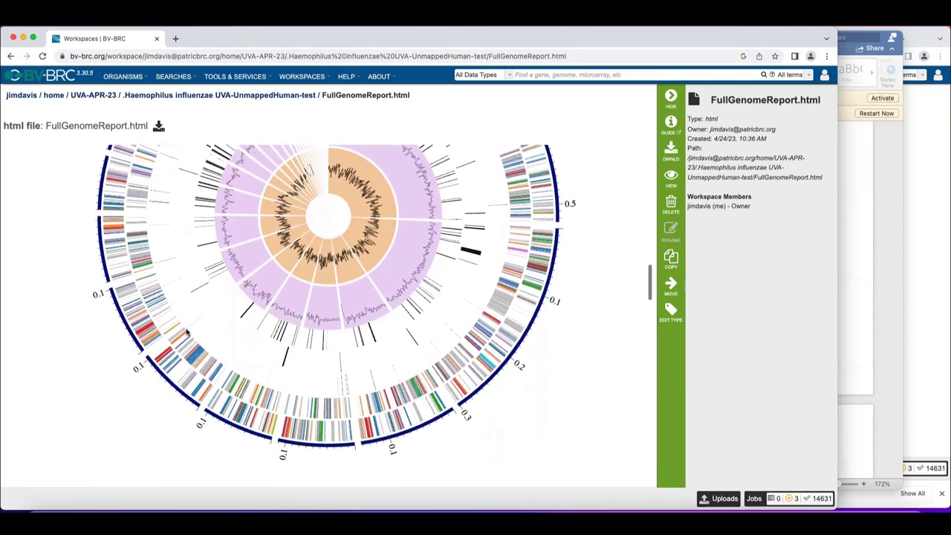
{"action": "scroll", "coordinate": [187, 332], "scroll_direction": "up", "scroll_amount": 8}
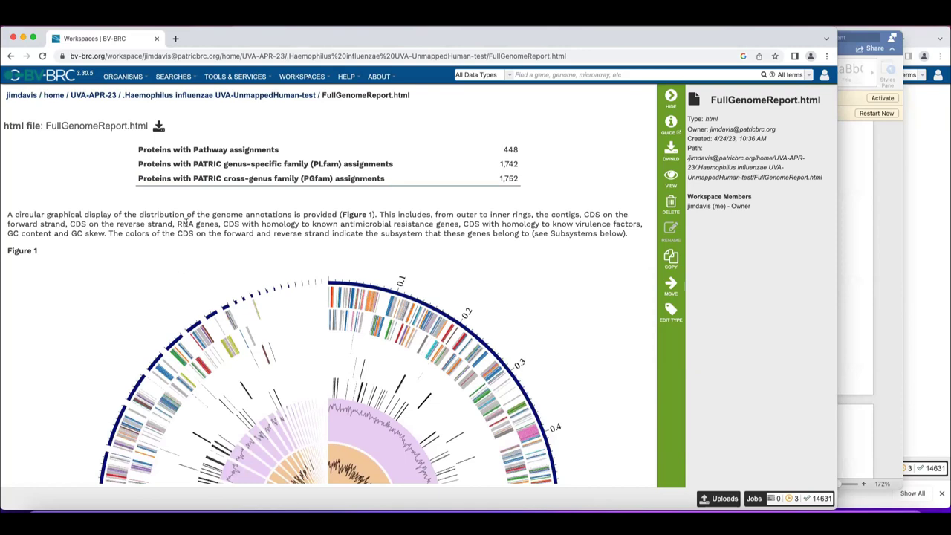
{"action": "left_click", "coordinate": [11, 57]}
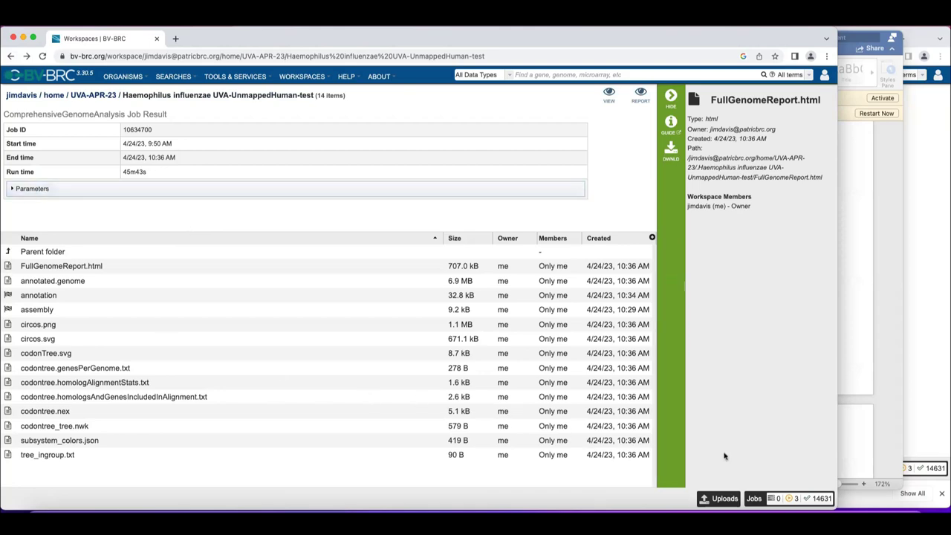
{"action": "left_click", "coordinate": [753, 498]}
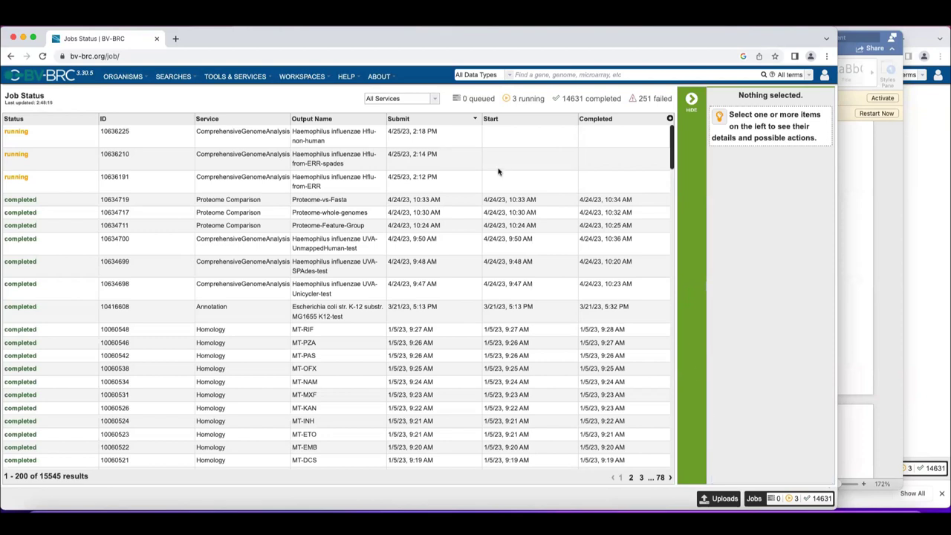
Open the BV-BRC home page in a new tab and view the Eukaryotic Hosts genome list with the text enlarged
{"action": "left_click", "coordinate": [48, 76]}
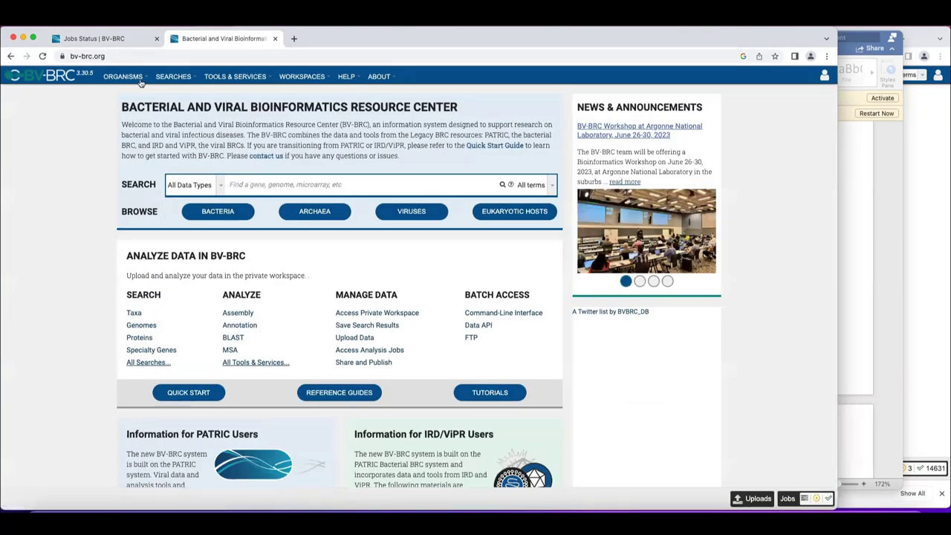
{"action": "left_click", "coordinate": [136, 80]}
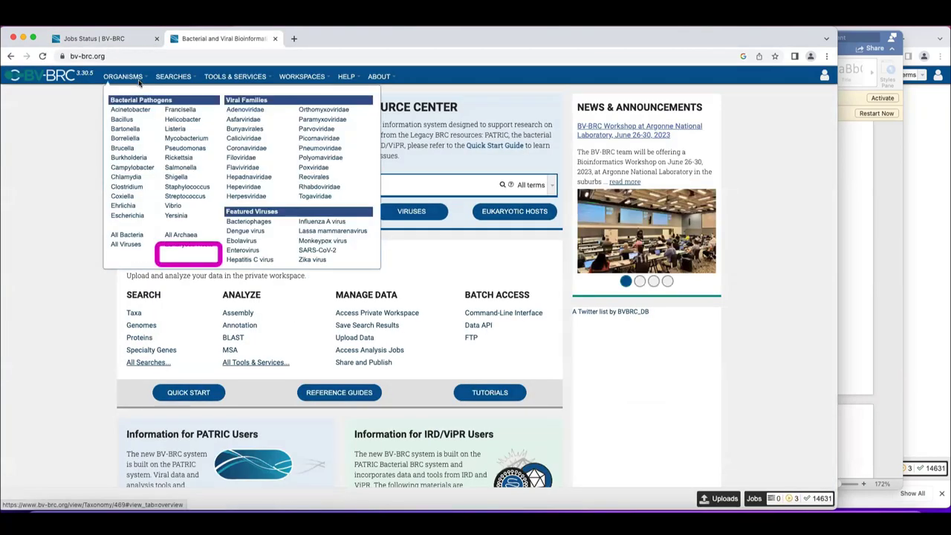
{"action": "left_click", "coordinate": [191, 245]}
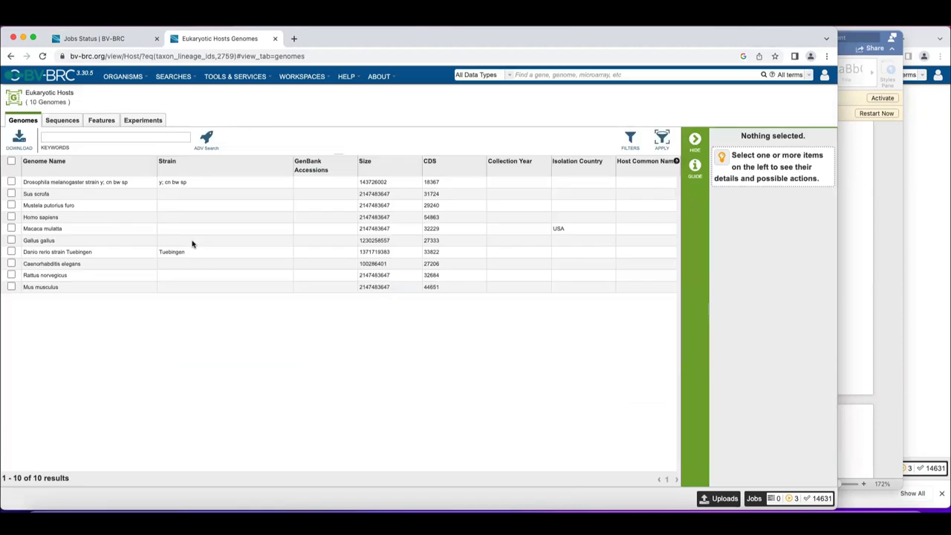
{"action": "key", "text": "super+plus"}
{"action": "key", "text": "super+plus"}
{"action": "key", "text": "super+plus"}
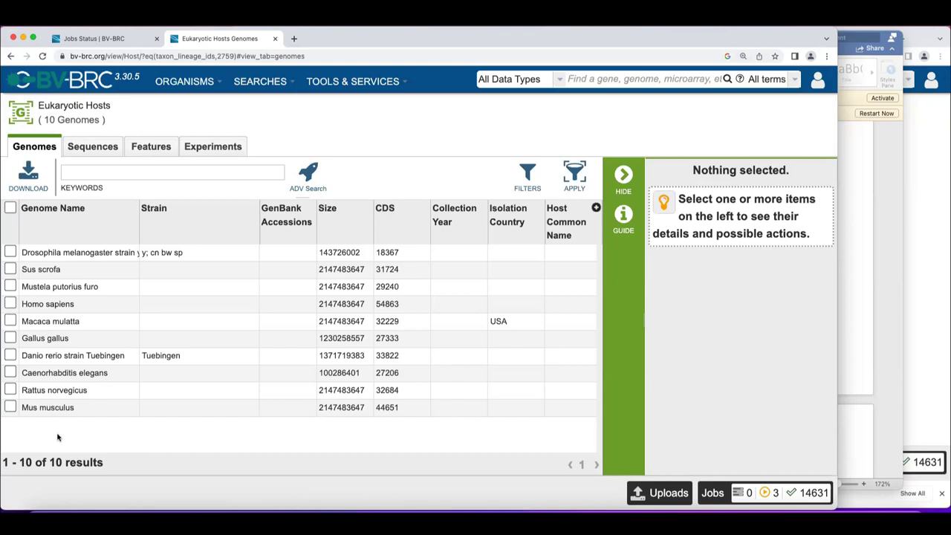
{"action": "key", "text": "super+minus"}
{"action": "key", "text": "super+minus"}
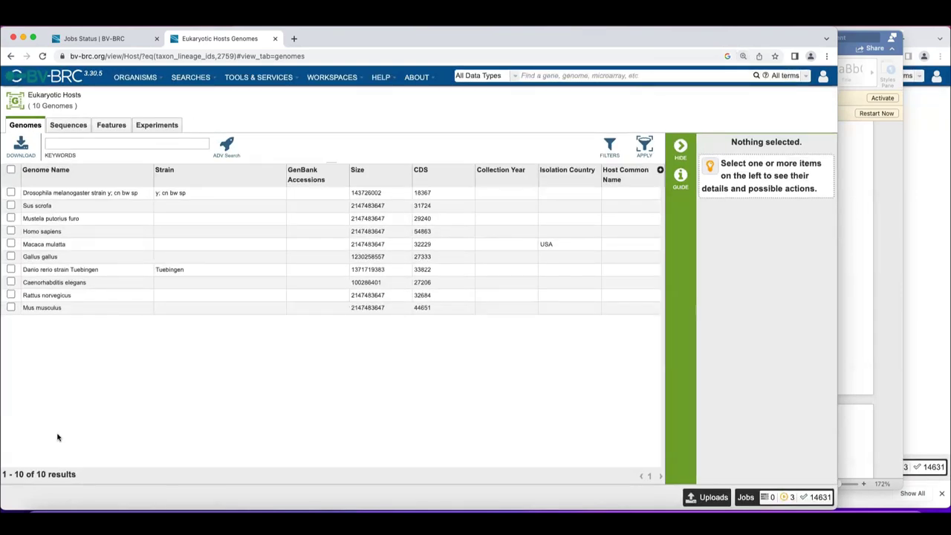
Return to the Job Status page and select the Haemophilus influenzae UVA-UnmappedHuman-test job
{"action": "left_click", "coordinate": [114, 42]}
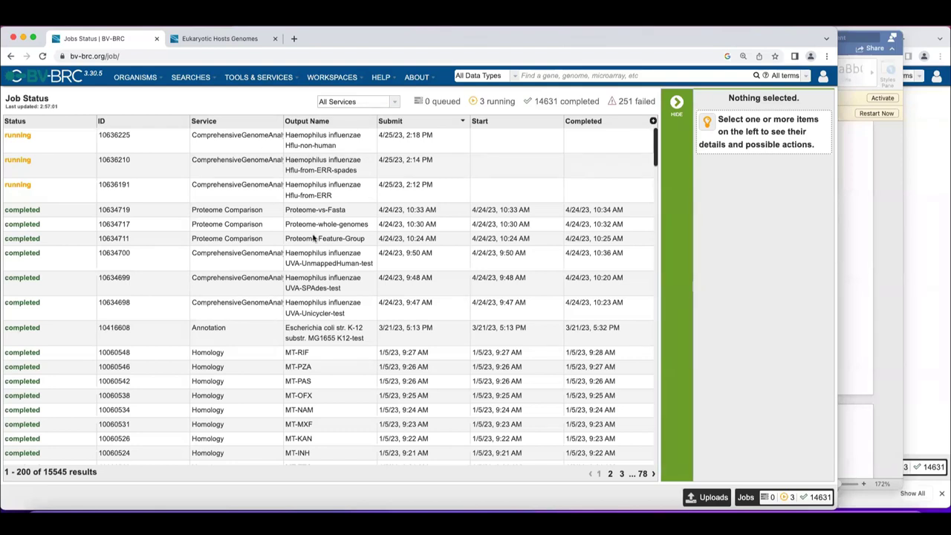
{"action": "left_click", "coordinate": [323, 254]}
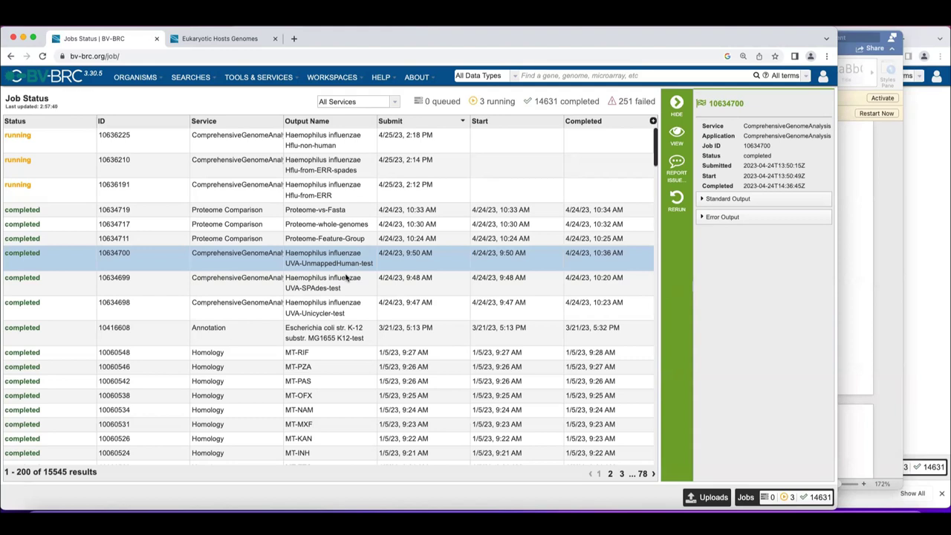
Open the Haemophilus influenzae UVA-UnmappedHuman-test job result from the job list and view its annotated genome
{"action": "double_click", "coordinate": [391, 265]}
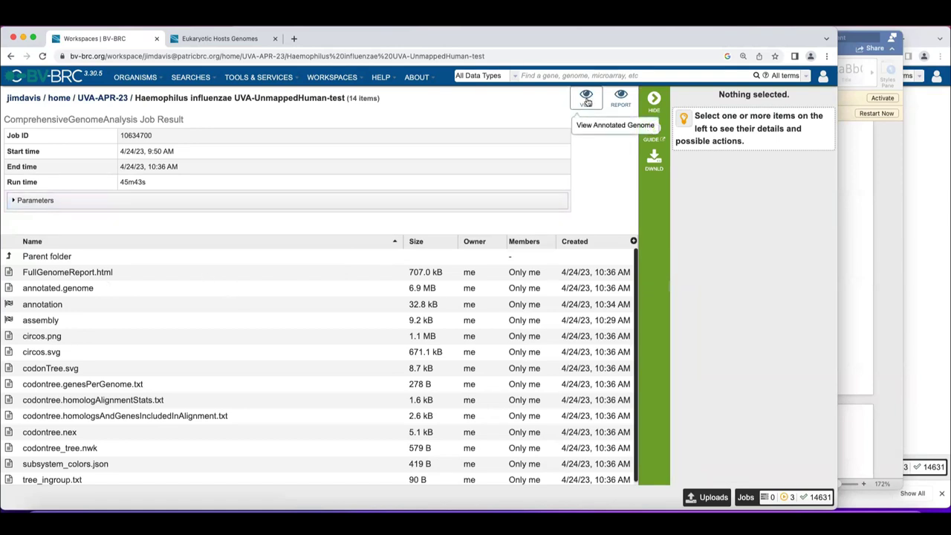
{"action": "left_click", "coordinate": [744, 496]}
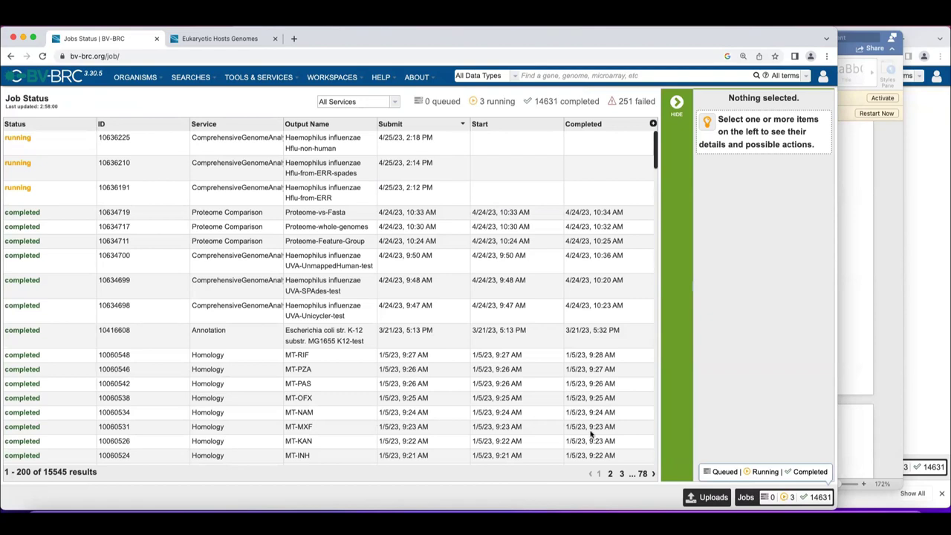
{"action": "left_click", "coordinate": [342, 260]}
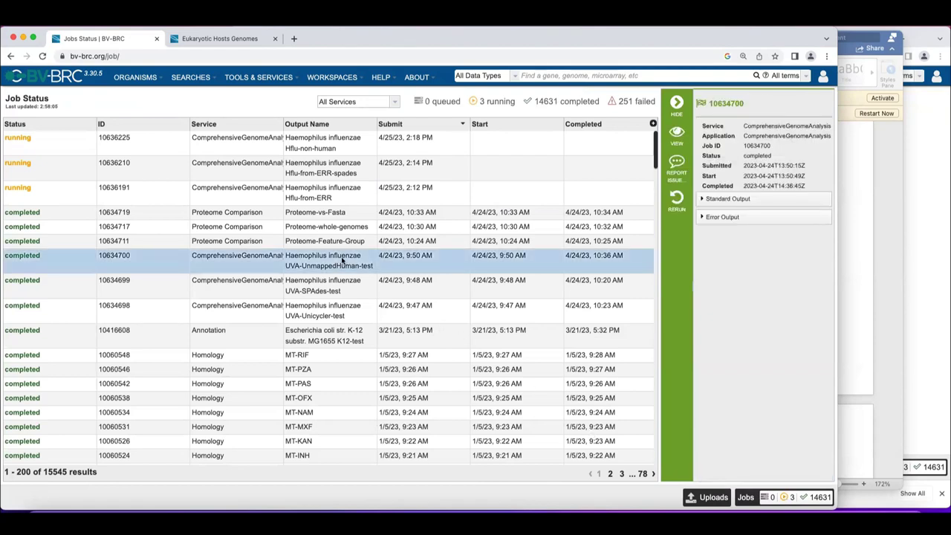
{"action": "left_click", "coordinate": [677, 135]}
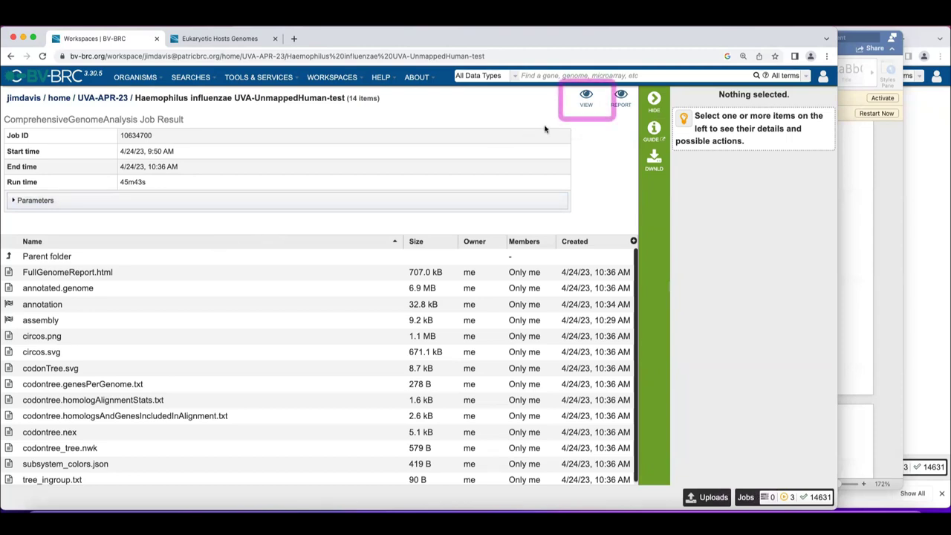
{"action": "left_click", "coordinate": [580, 101]}
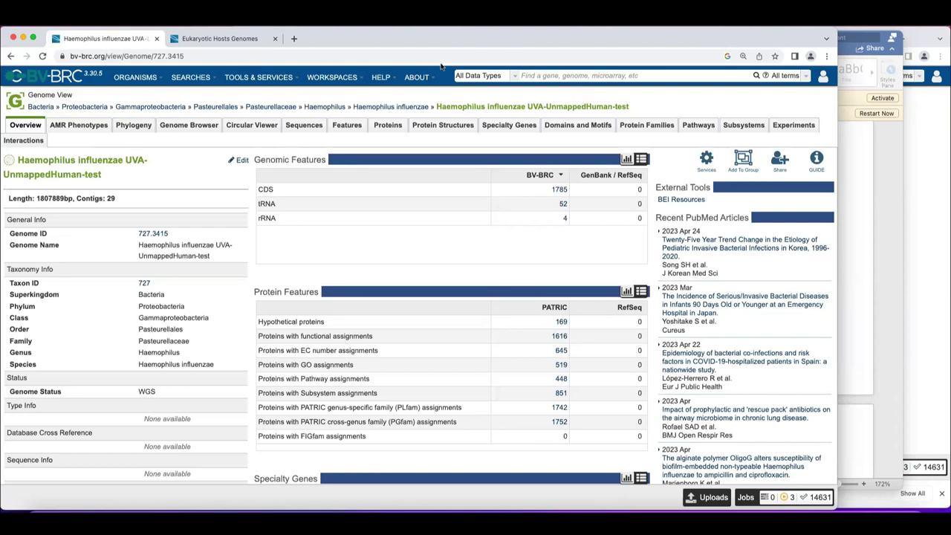
{"action": "left_click", "coordinate": [138, 75]}
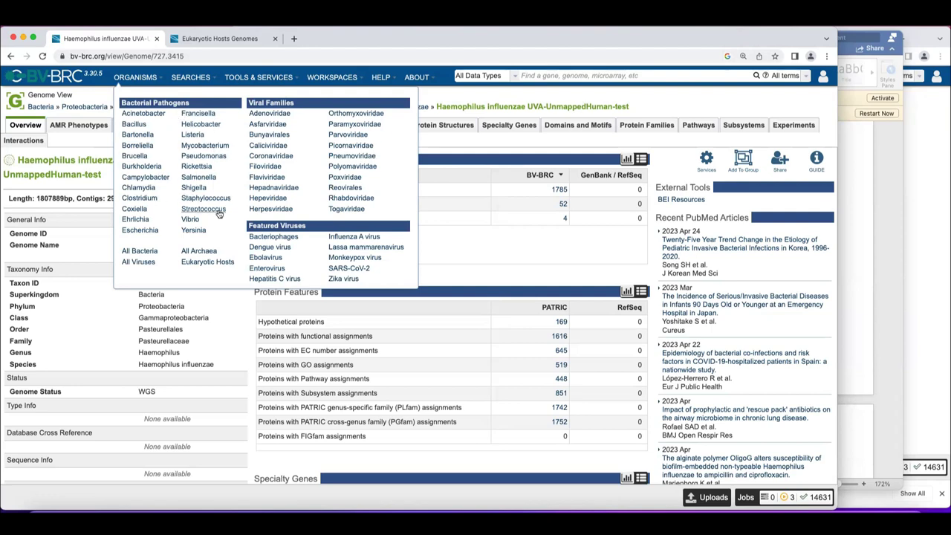
{"action": "left_click", "coordinate": [546, 74]}
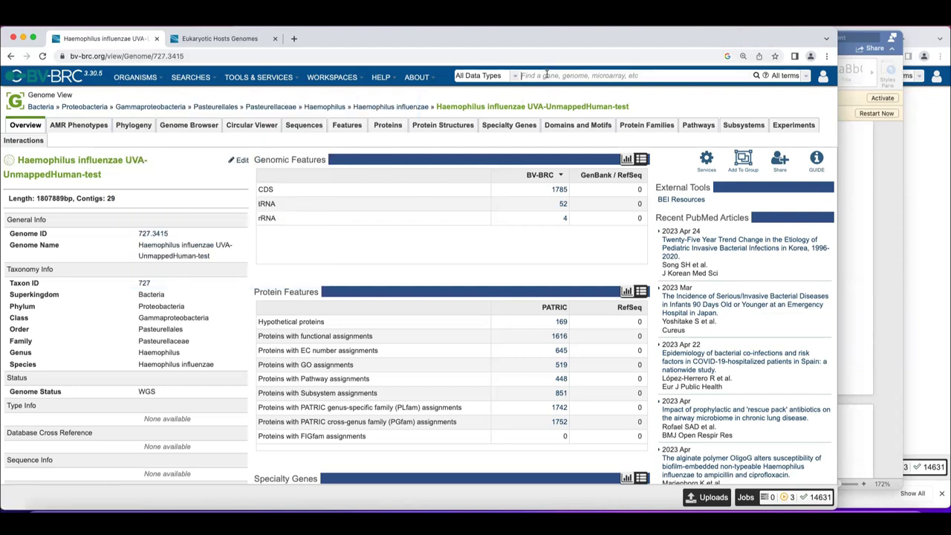
{"action": "type", "text": "Haemophilus"}
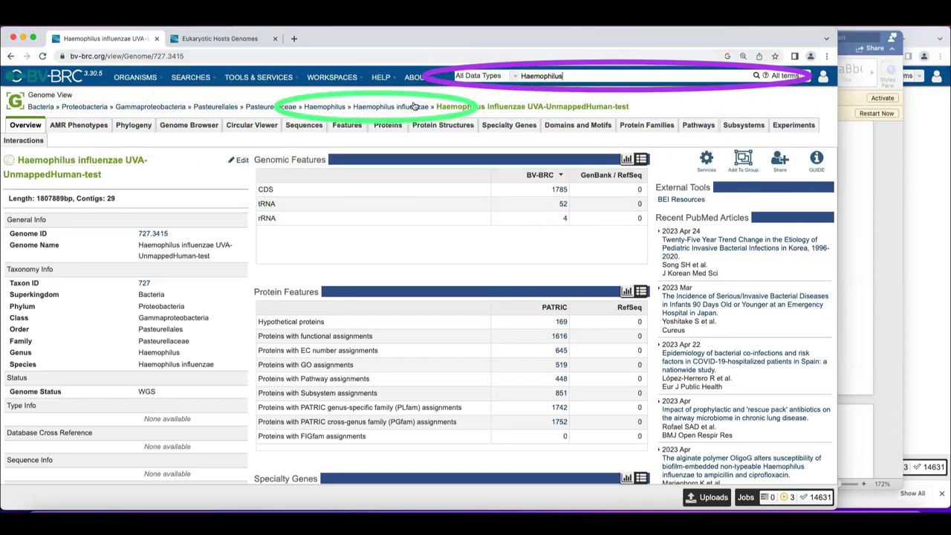
Open the Haemophilus influenzae taxon's genome list, filter it to Public false, and widen the Genome Name column
{"action": "left_click", "coordinate": [390, 106]}
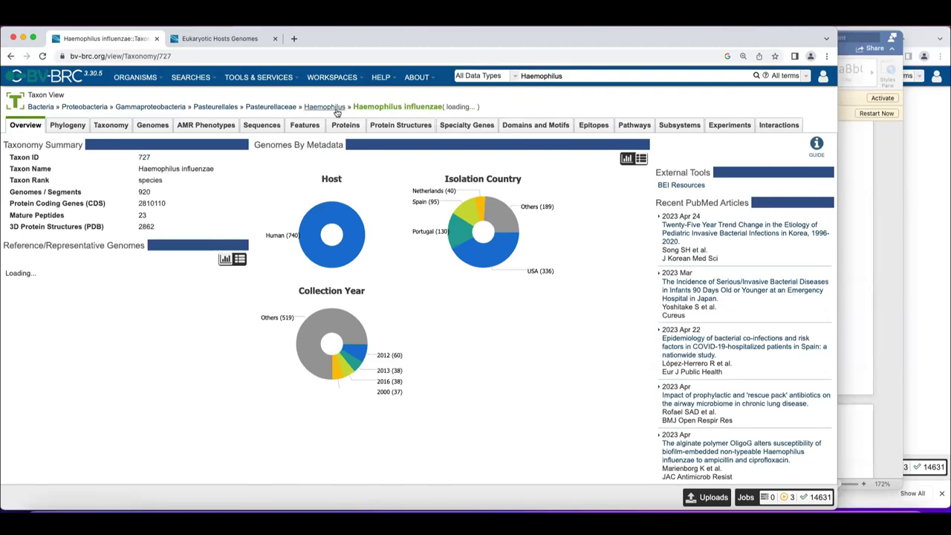
{"action": "left_click", "coordinate": [155, 127]}
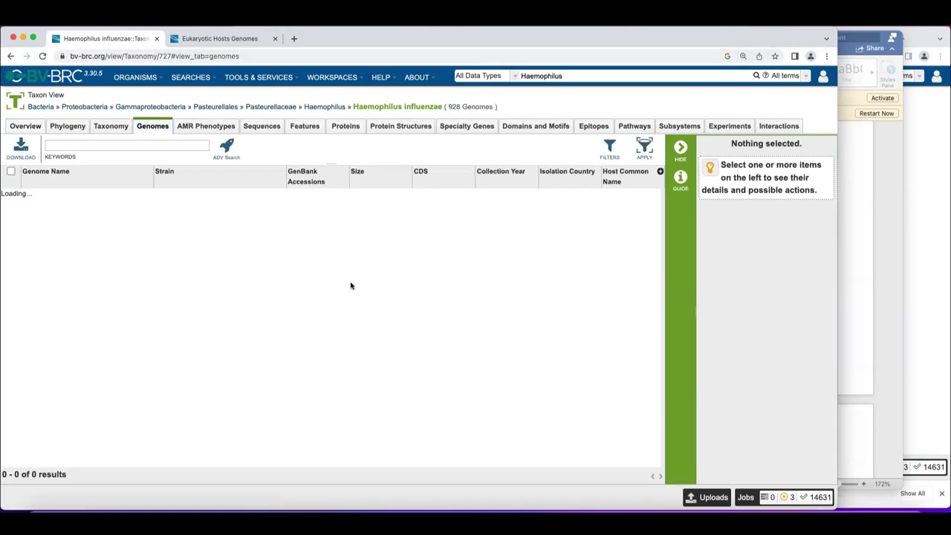
{"action": "left_click", "coordinate": [613, 149]}
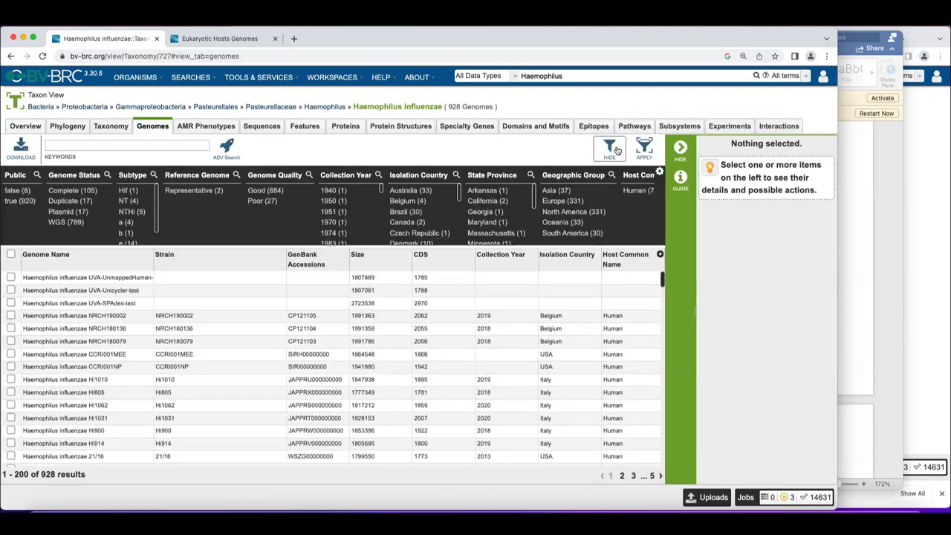
{"action": "left_click", "coordinate": [18, 192]}
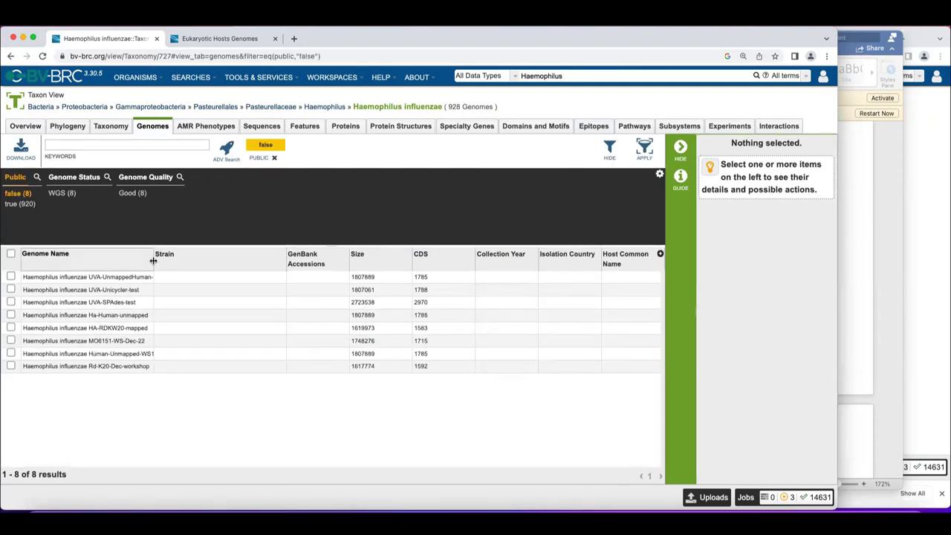
{"action": "left_click_drag", "start_coordinate": [153, 257], "coordinate": [213, 253]}
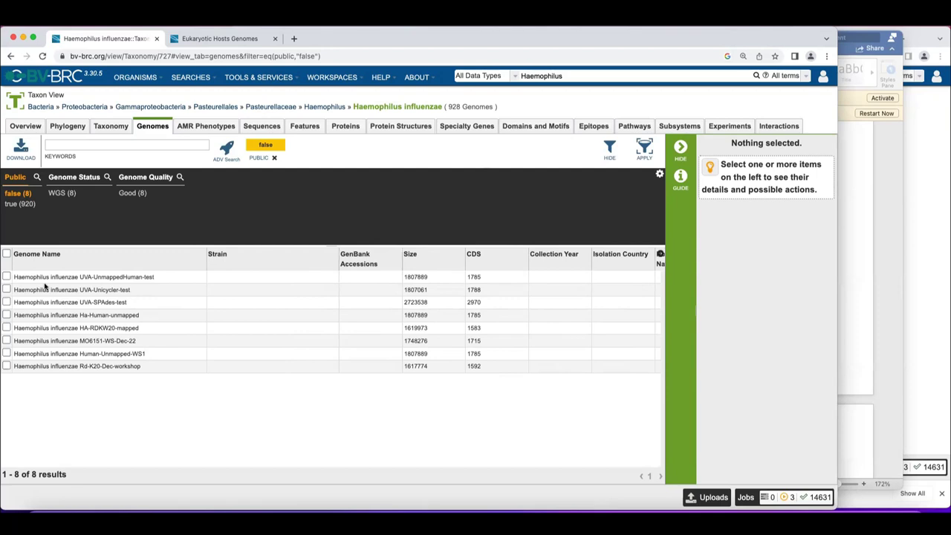
Open the genome page of Haemophilus influenzae UVA-UnmappedHuman-test from the filtered list
{"action": "left_click", "coordinate": [44, 280]}
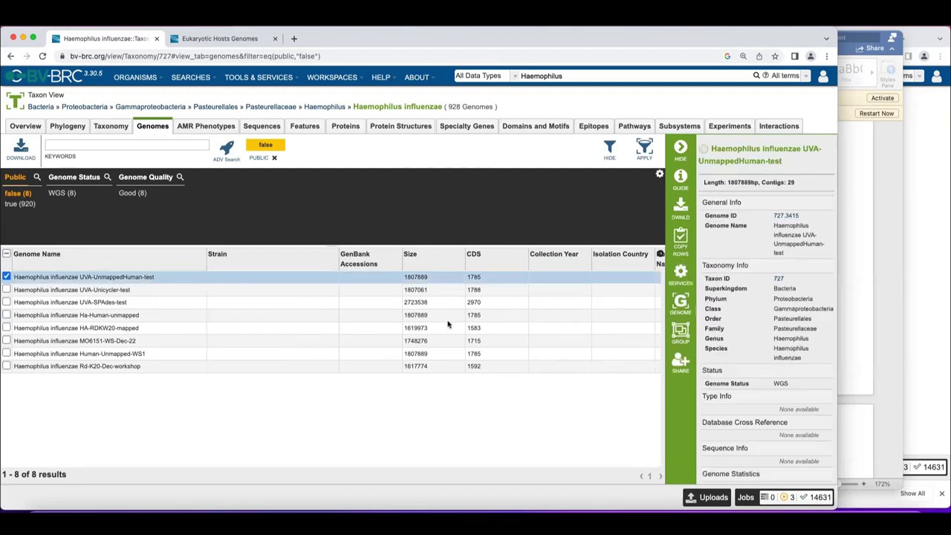
{"action": "left_click", "coordinate": [681, 305]}
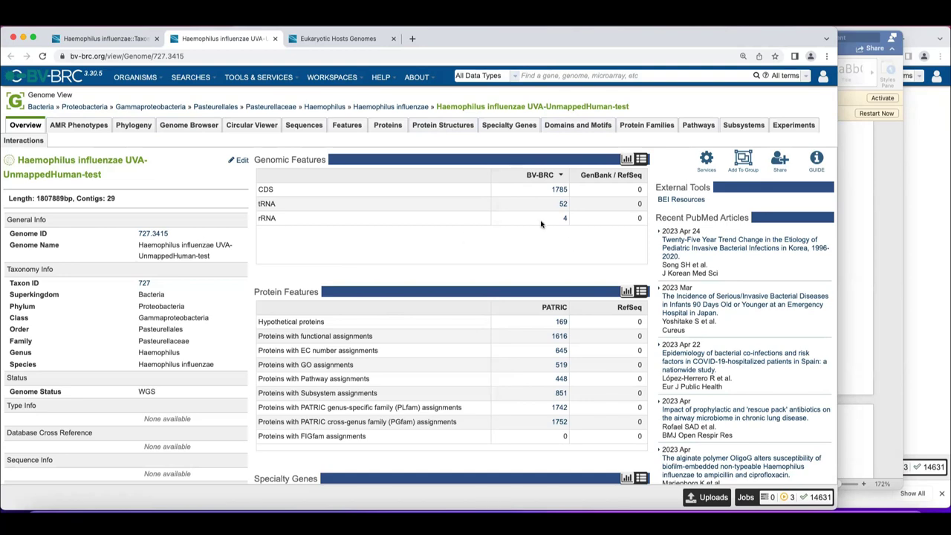
{"action": "scroll", "coordinate": [541, 226], "scroll_direction": "down", "scroll_amount": 2}
{"action": "scroll", "coordinate": [550, 223], "scroll_direction": "up", "scroll_amount": 1}
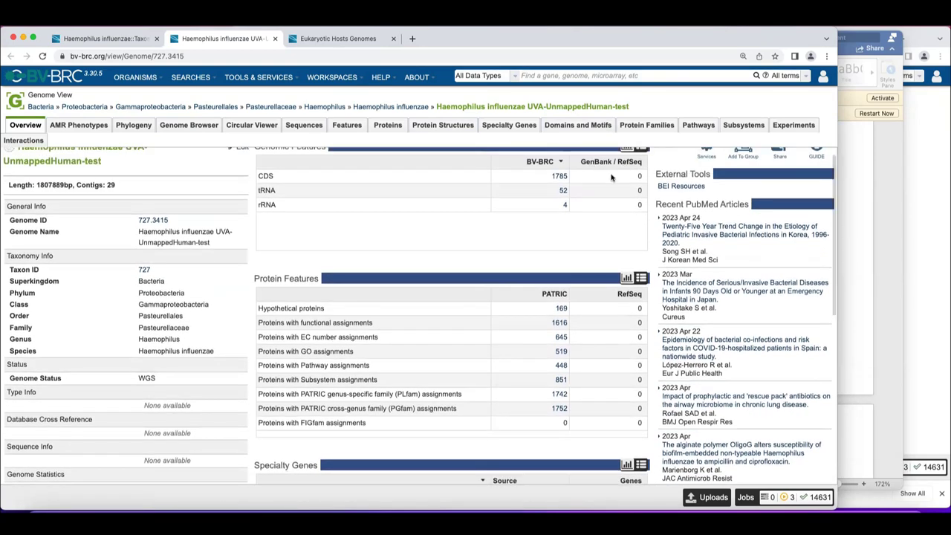
List the genome's rRNA features, select them all, and return to the genome overview
{"action": "left_click", "coordinate": [564, 207]}
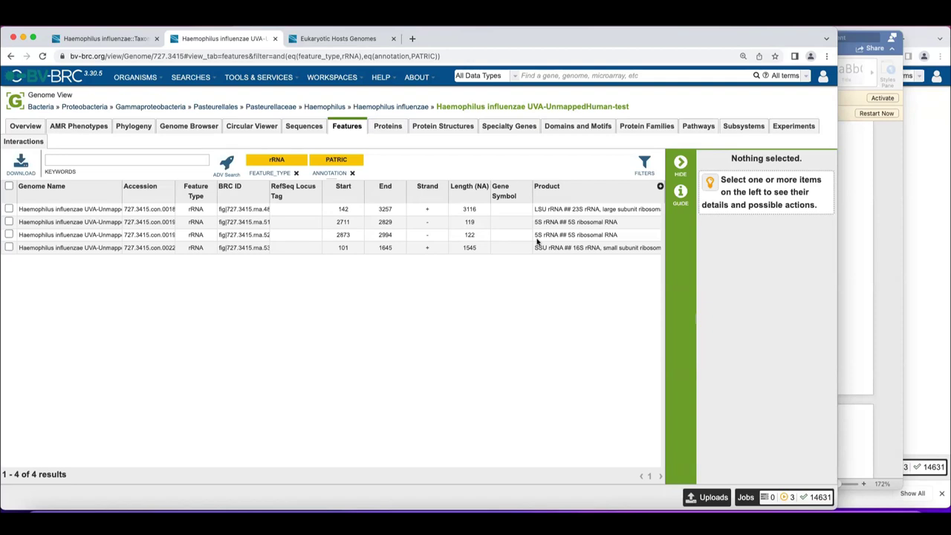
{"action": "left_click", "coordinate": [9, 186]}
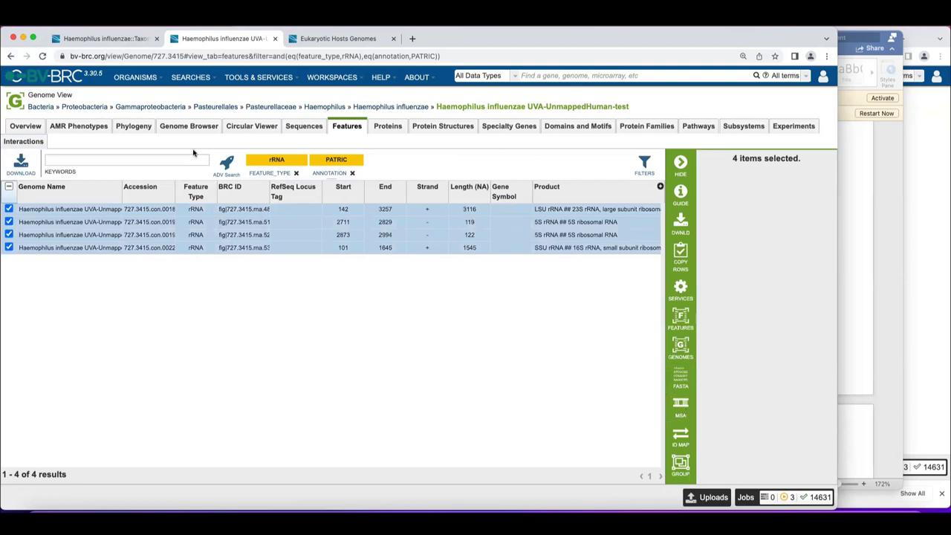
{"action": "left_click", "coordinate": [10, 57]}
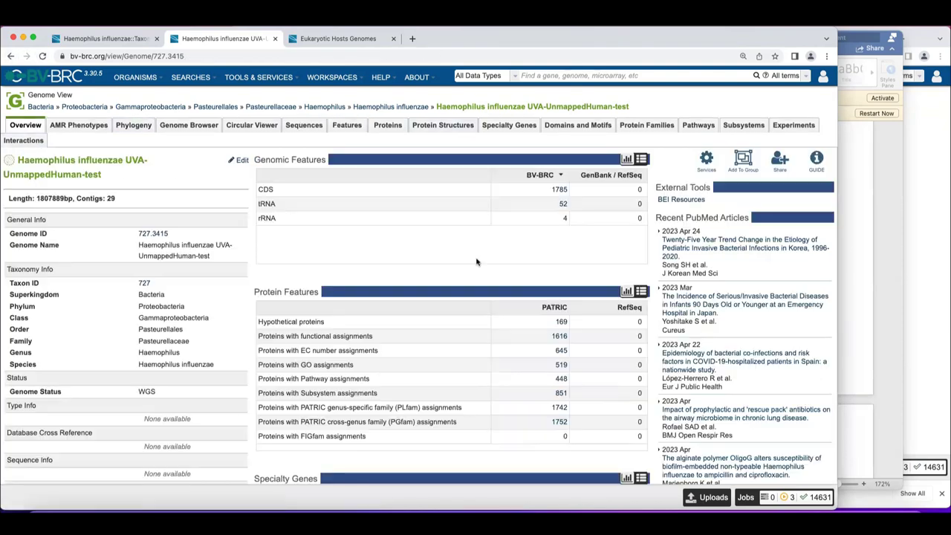
Examine the overview's protein features, genome and annotation statistics, genome quality values and specialty genes
{"action": "scroll", "coordinate": [477, 261], "scroll_direction": "down", "scroll_amount": 1}
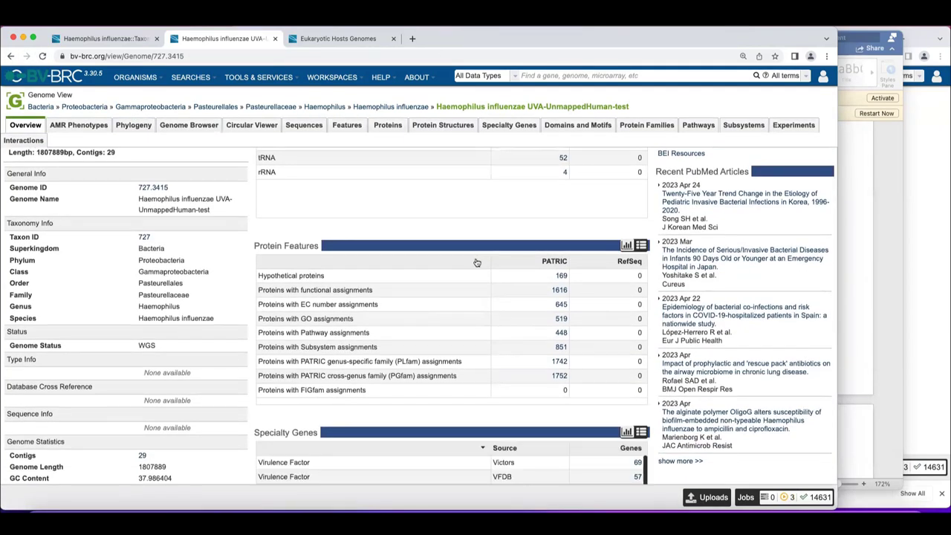
{"action": "scroll", "coordinate": [476, 261], "scroll_direction": "down", "scroll_amount": 2}
{"action": "right_click", "coordinate": [477, 262]}
{"action": "left_click", "coordinate": [445, 240]}
{"action": "scroll", "coordinate": [444, 239], "scroll_direction": "down", "scroll_amount": 2}
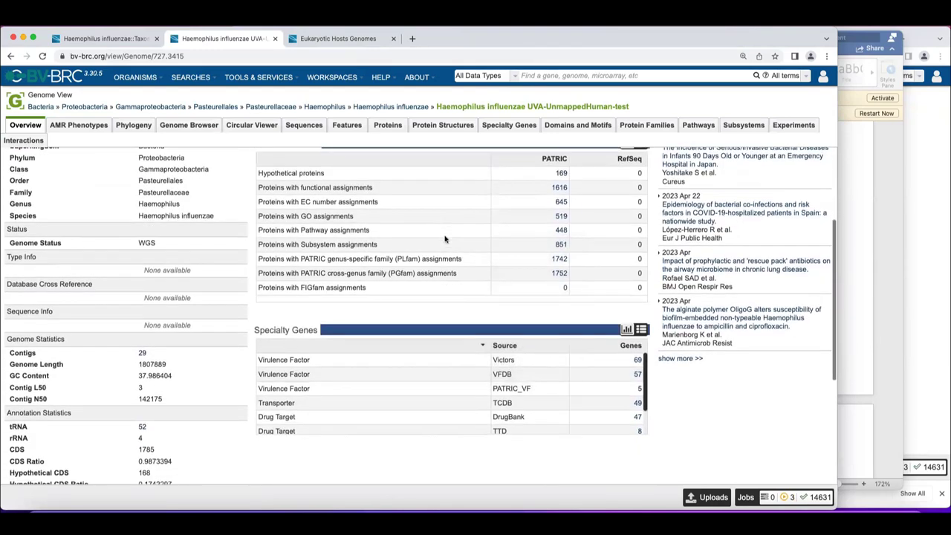
{"action": "scroll", "coordinate": [445, 239], "scroll_direction": "down", "scroll_amount": 1}
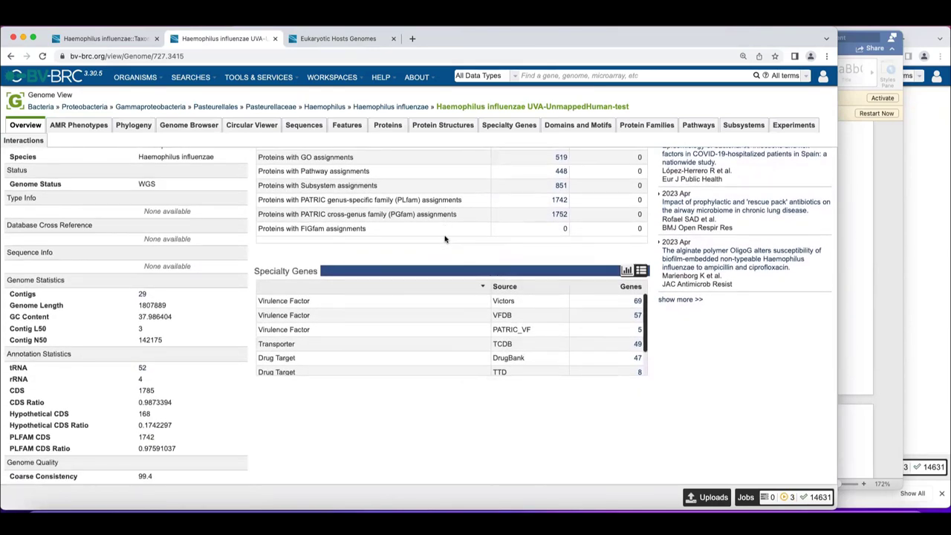
{"action": "scroll", "coordinate": [445, 239], "scroll_direction": "up", "scroll_amount": 4}
{"action": "scroll", "coordinate": [445, 249], "scroll_direction": "down", "scroll_amount": 5}
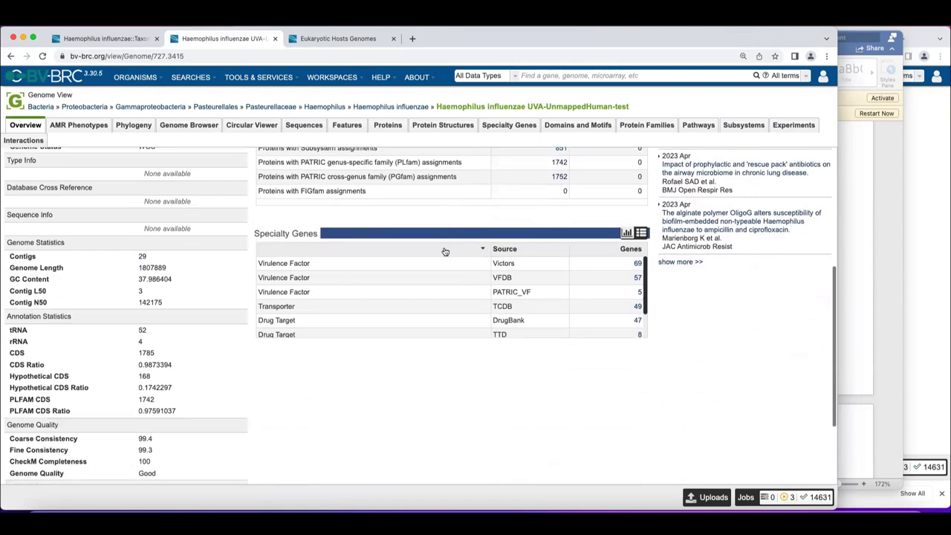
{"action": "scroll", "coordinate": [445, 251], "scroll_direction": "down", "scroll_amount": 3}
{"action": "scroll", "coordinate": [445, 251], "scroll_direction": "up", "scroll_amount": 4}
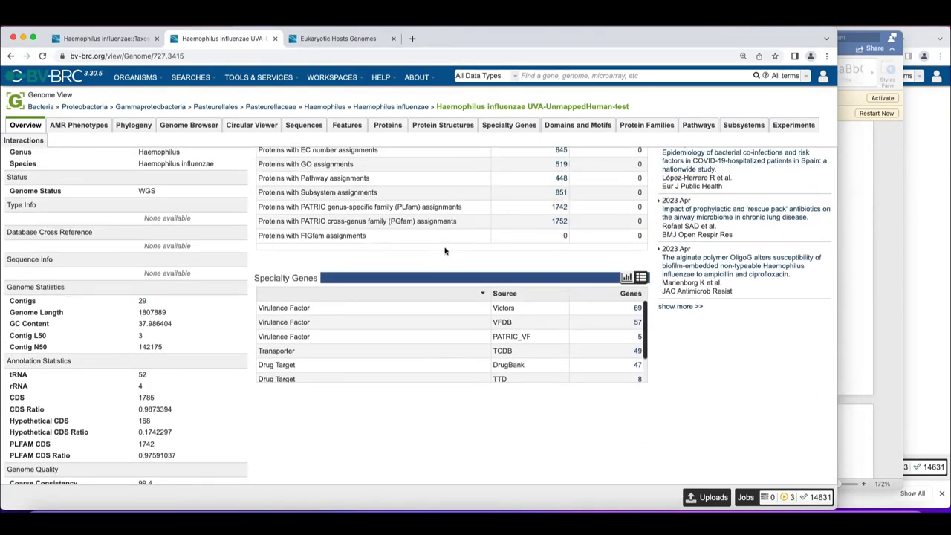
{"action": "scroll", "coordinate": [445, 251], "scroll_direction": "down", "scroll_amount": 1}
{"action": "scroll", "coordinate": [446, 250], "scroll_direction": "up", "scroll_amount": 3}
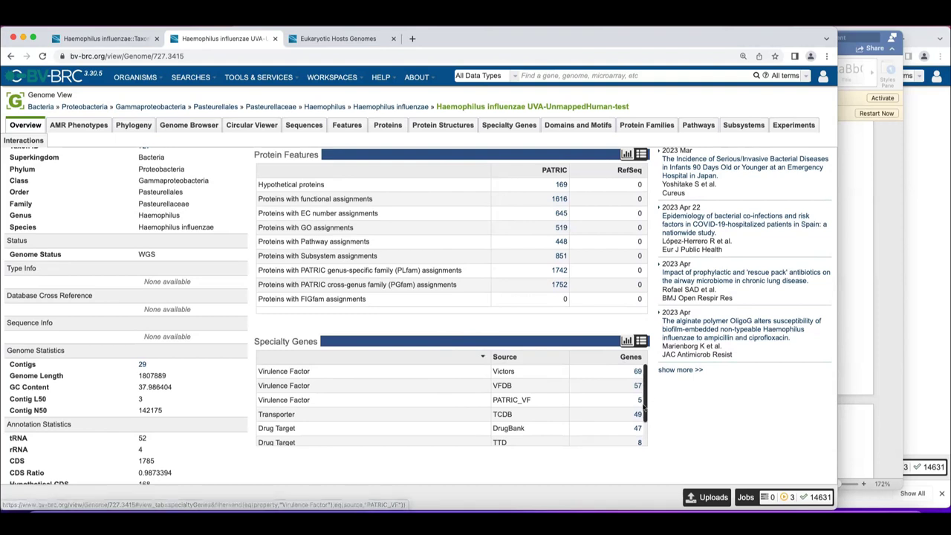
Open the PATRIC antibiotic resistance genes from the Specialty Genes table and view the details of gyrB
{"action": "scroll", "coordinate": [644, 410], "scroll_direction": "down", "scroll_amount": 3}
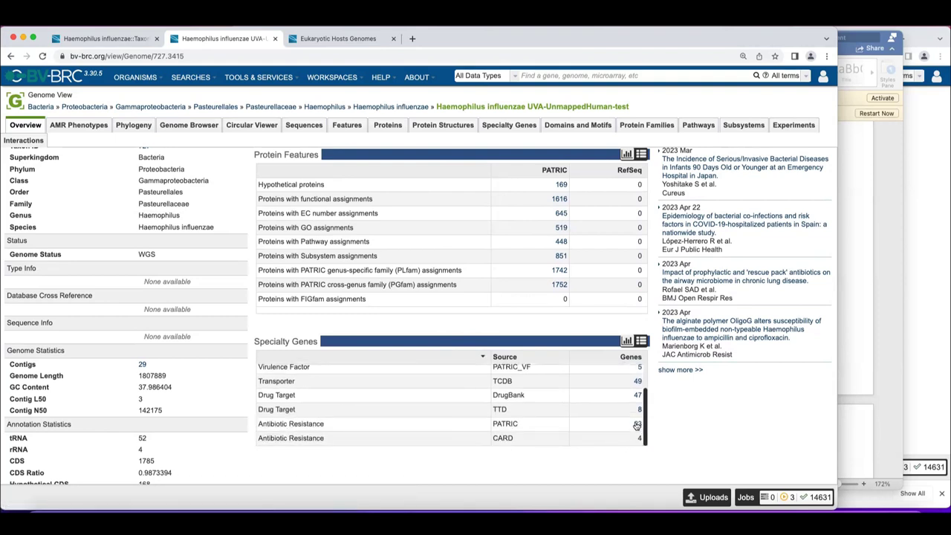
{"action": "left_click", "coordinate": [637, 424]}
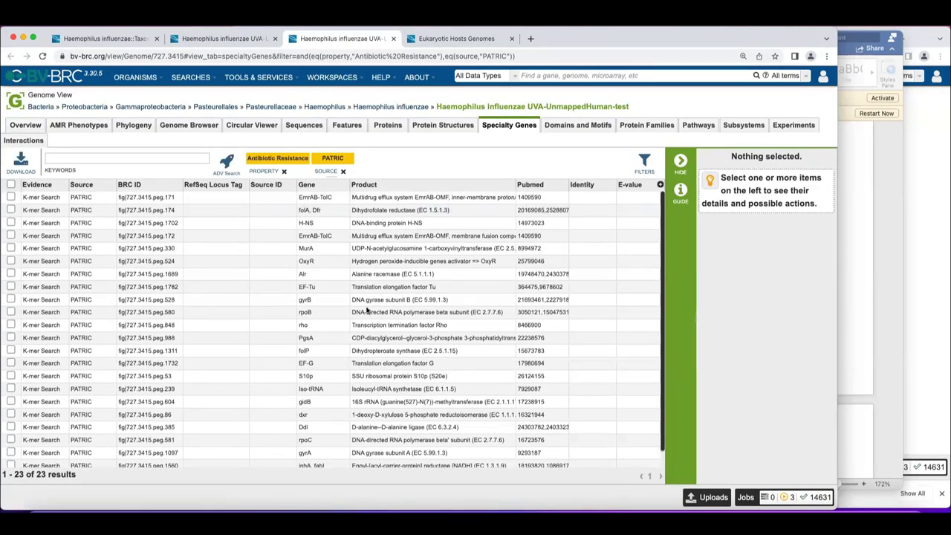
{"action": "scroll", "coordinate": [367, 311], "scroll_direction": "down", "scroll_amount": 2}
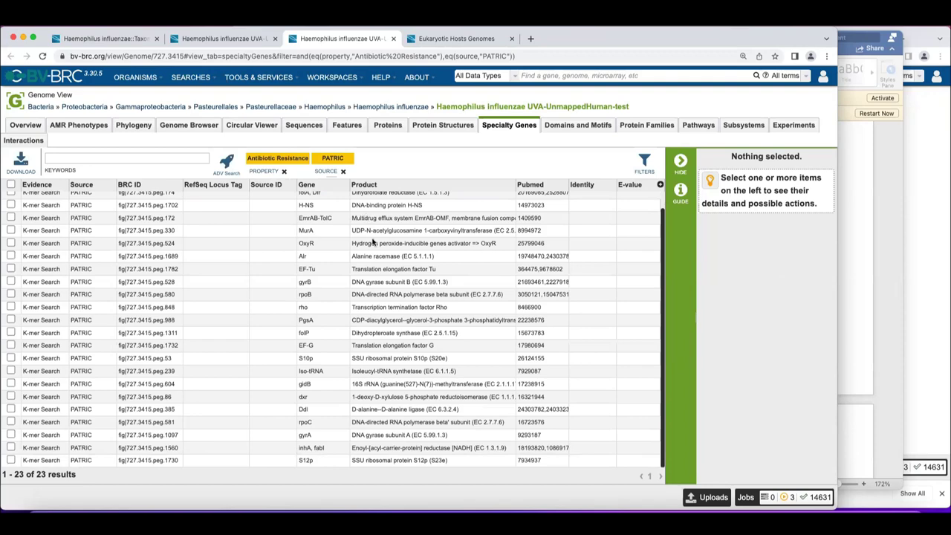
{"action": "scroll", "coordinate": [374, 242], "scroll_direction": "up", "scroll_amount": 1}
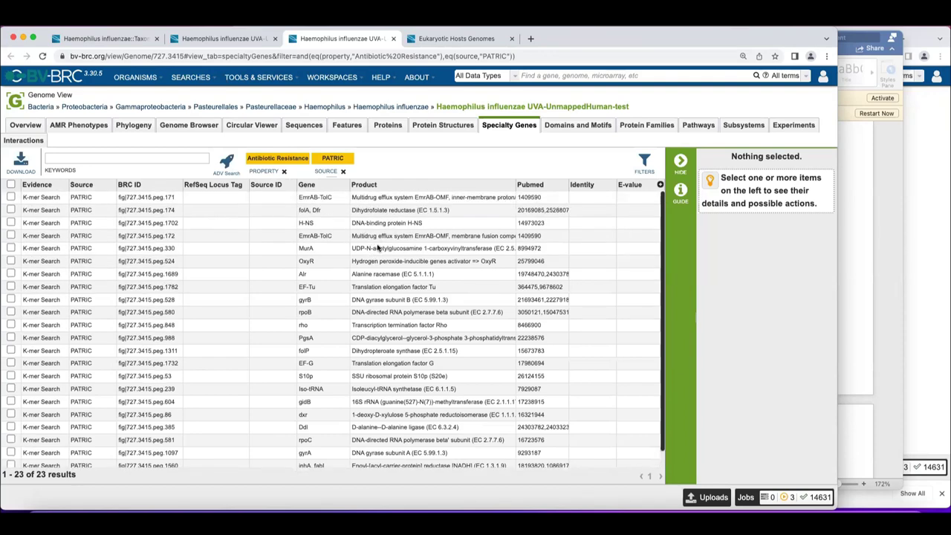
{"action": "left_click", "coordinate": [385, 303]}
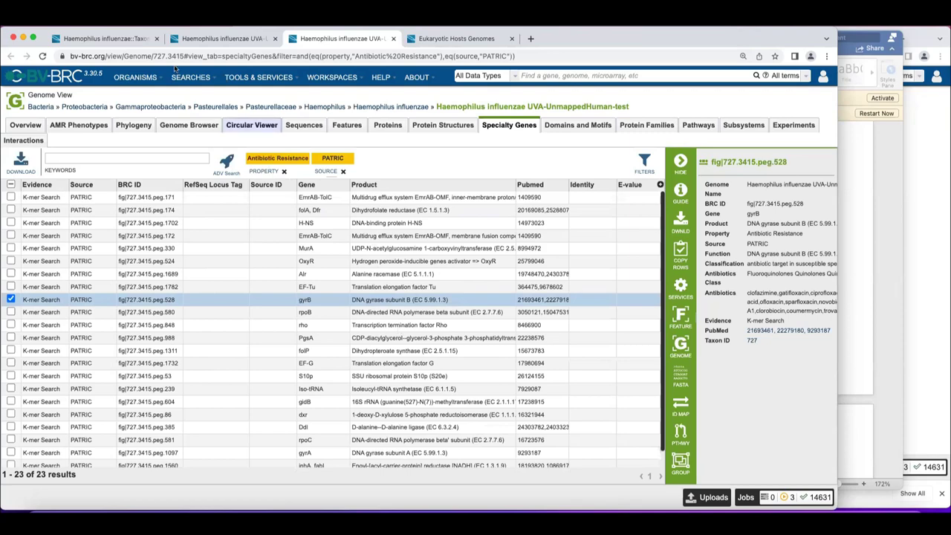
Open the CARD antibiotic resistance genes from the genome overview and add the Subject Coverage column to the list
{"action": "left_click", "coordinate": [200, 38]}
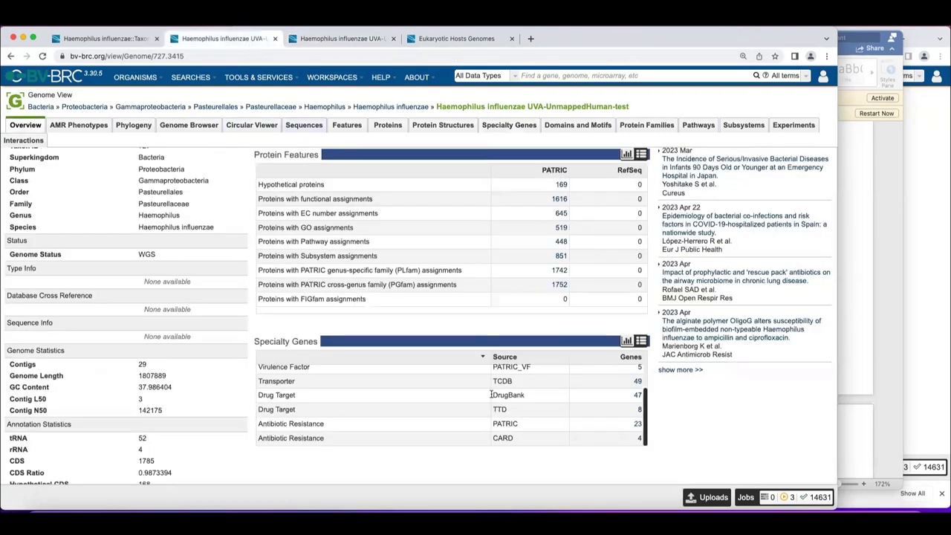
{"action": "left_click", "coordinate": [639, 440]}
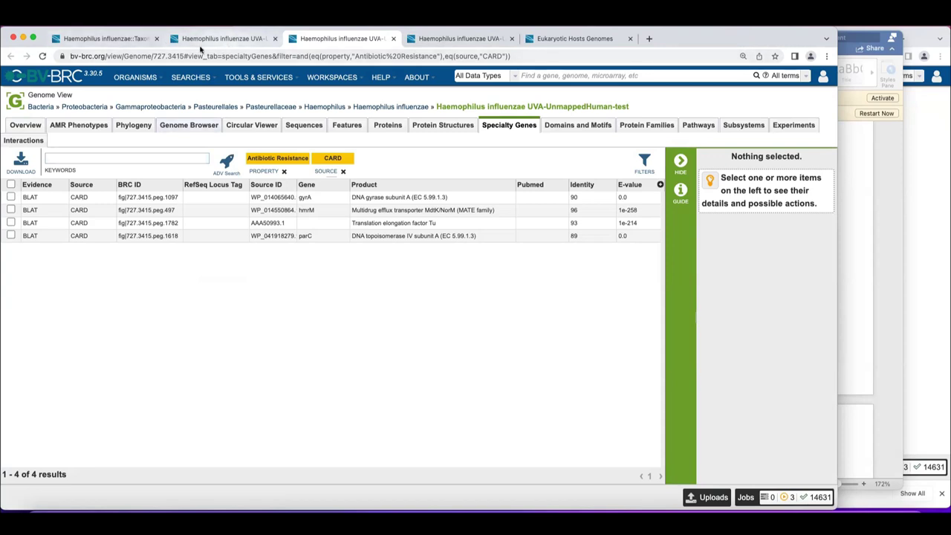
{"action": "left_click", "coordinate": [659, 186]}
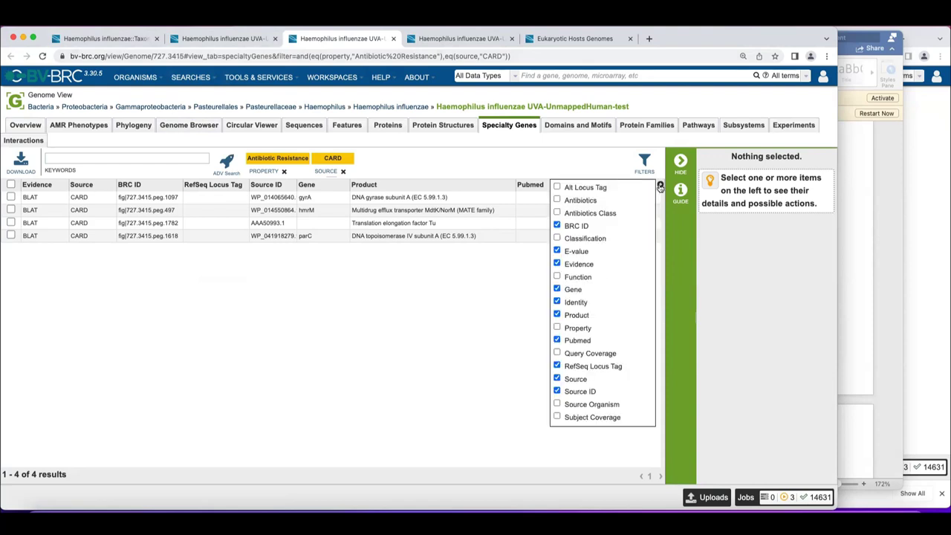
{"action": "left_click", "coordinate": [592, 417]}
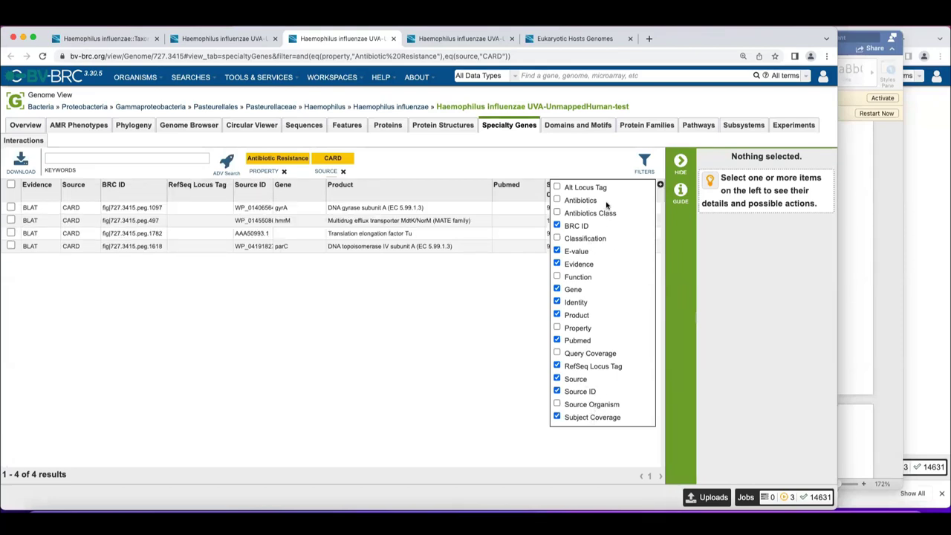
{"action": "left_click", "coordinate": [659, 185]}
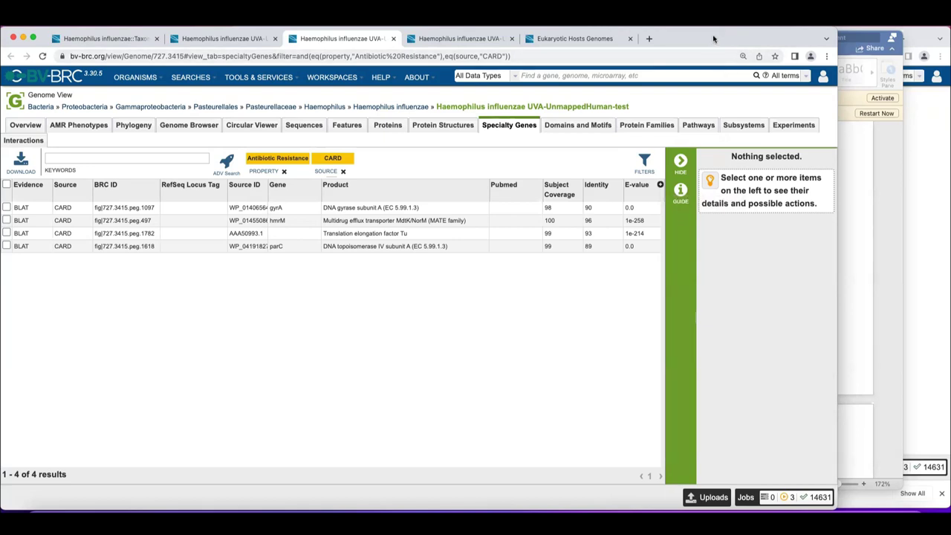
Return to the genome overview, open the Genome Browser, and check the contig list and the summary of gene fig|727.3415.peg.93
{"action": "left_click", "coordinate": [26, 125]}
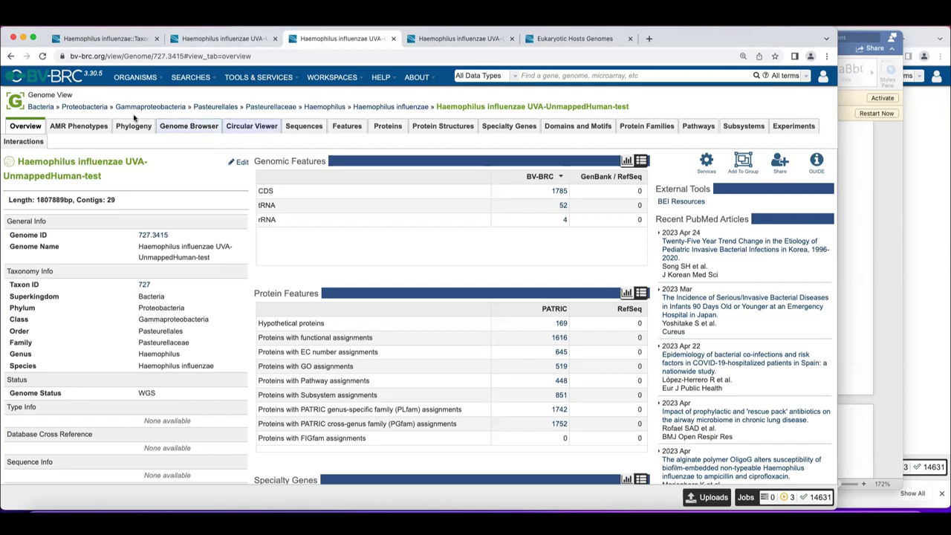
{"action": "left_click", "coordinate": [171, 127]}
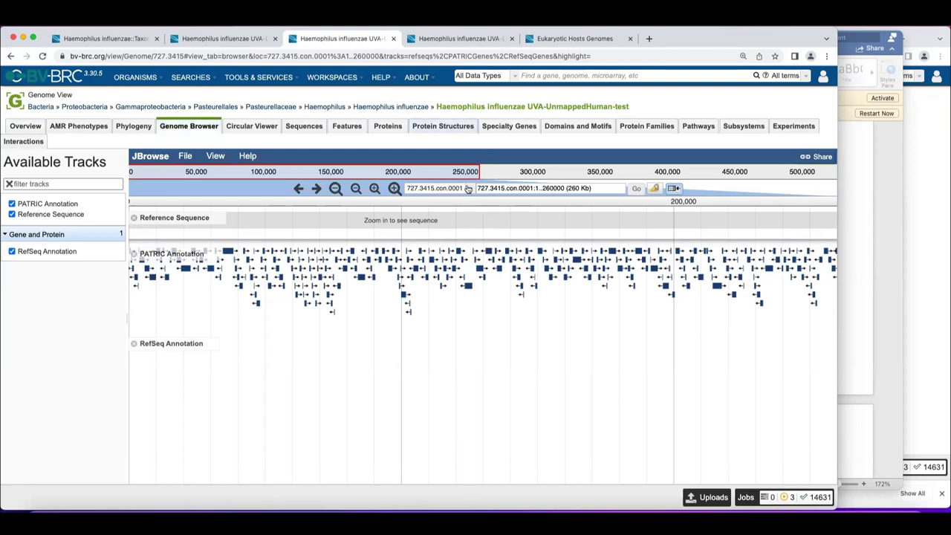
{"action": "left_click", "coordinate": [469, 189]}
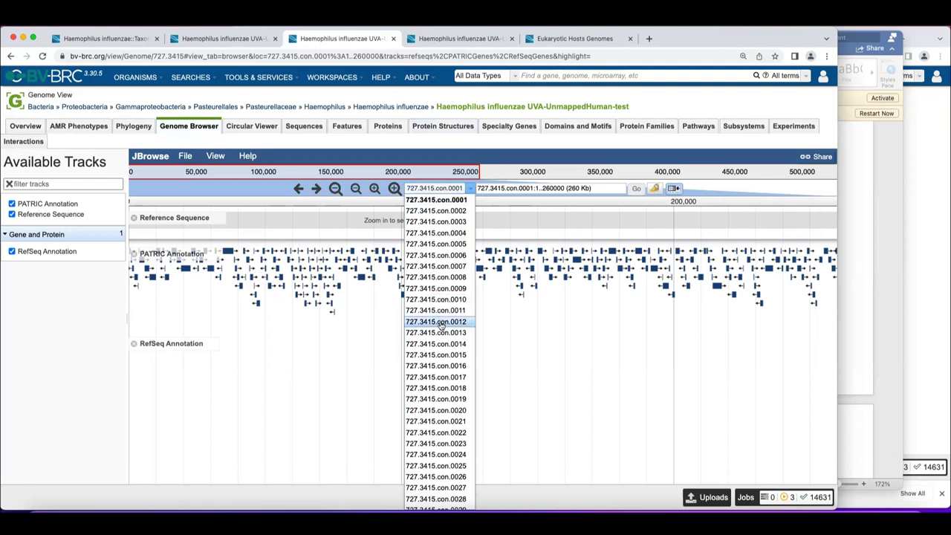
{"action": "left_click", "coordinate": [467, 191]}
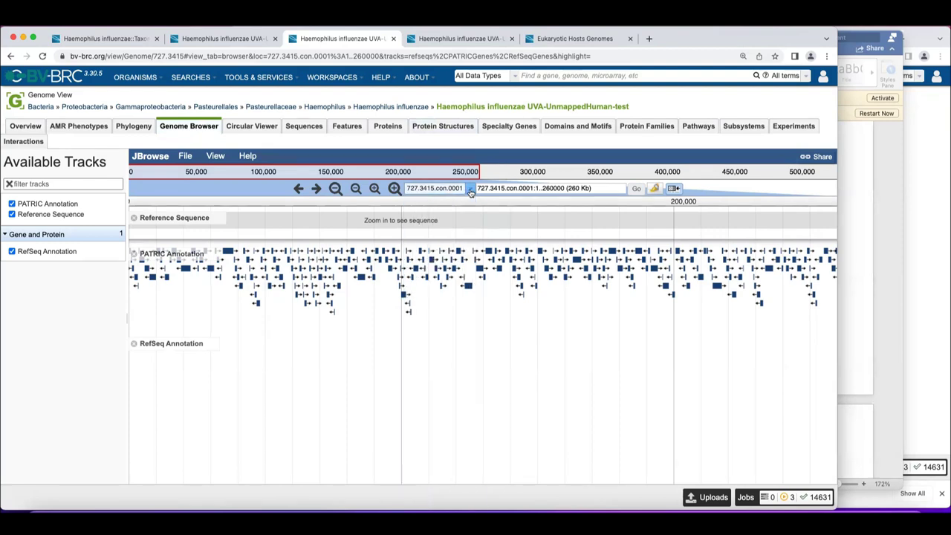
{"action": "mouse_move", "coordinate": [361, 278]}
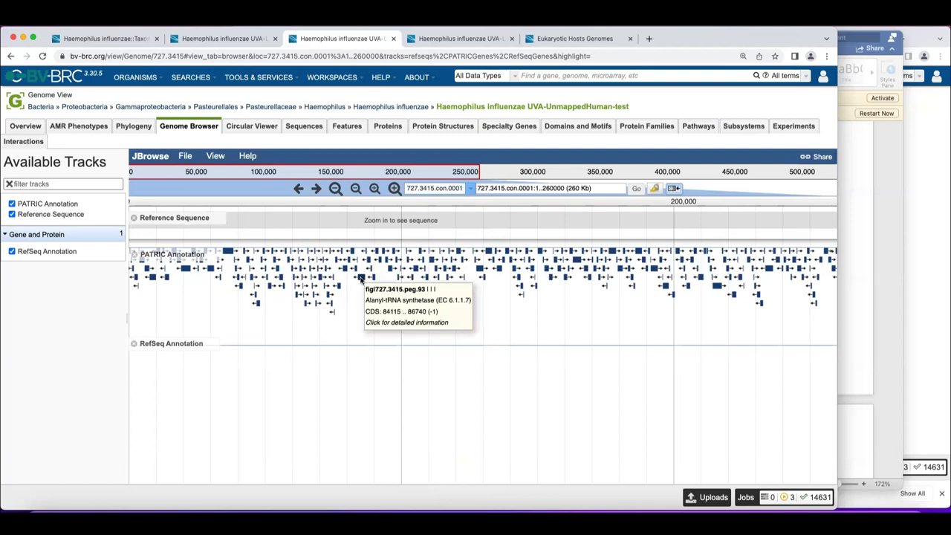
Magnify contig 727.3415.con.0001 to nucleotide level near 130,000 bp and follow the reference sequence and its translations towards lower coordinates
{"action": "left_click", "coordinate": [395, 188]}
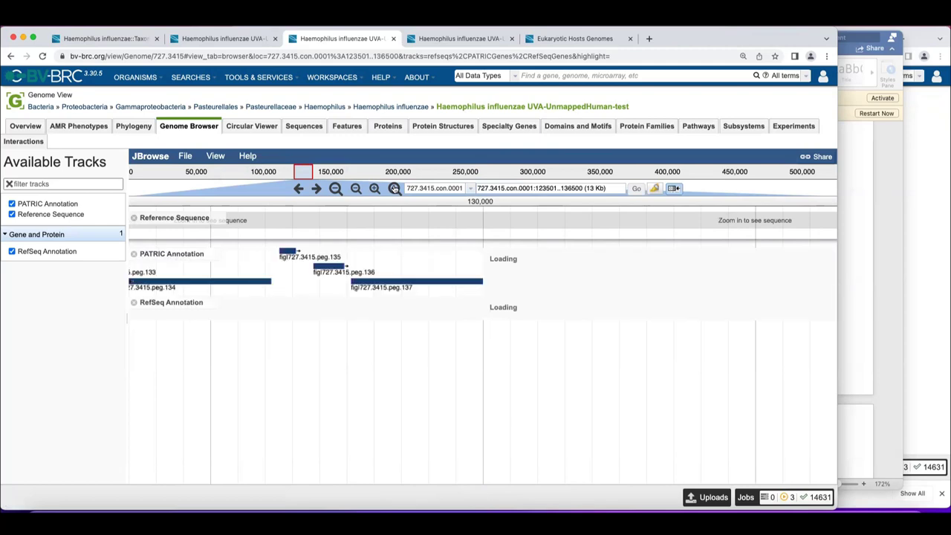
{"action": "left_click", "coordinate": [394, 189]}
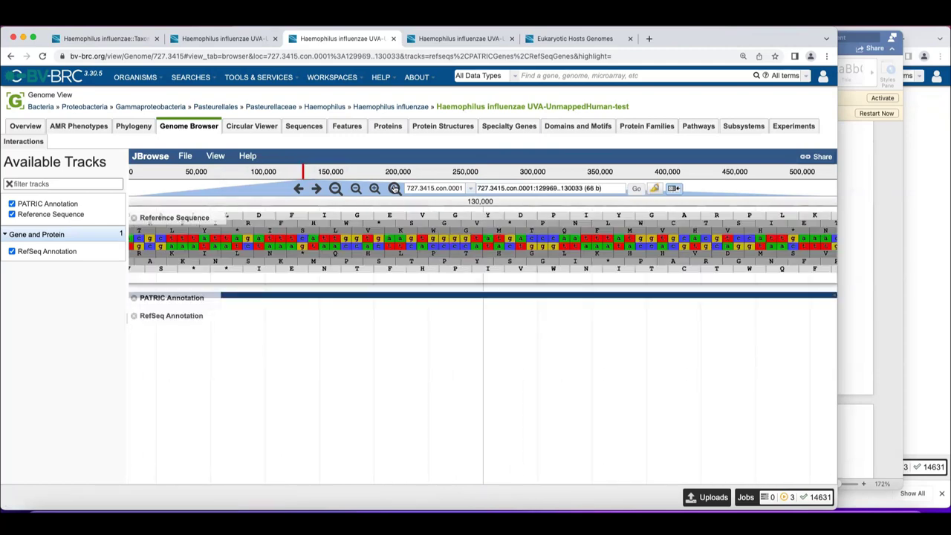
{"action": "left_click_drag", "start_coordinate": [299, 358], "coordinate": [824, 324]}
{"action": "left_click_drag", "start_coordinate": [509, 326], "coordinate": [820, 329]}
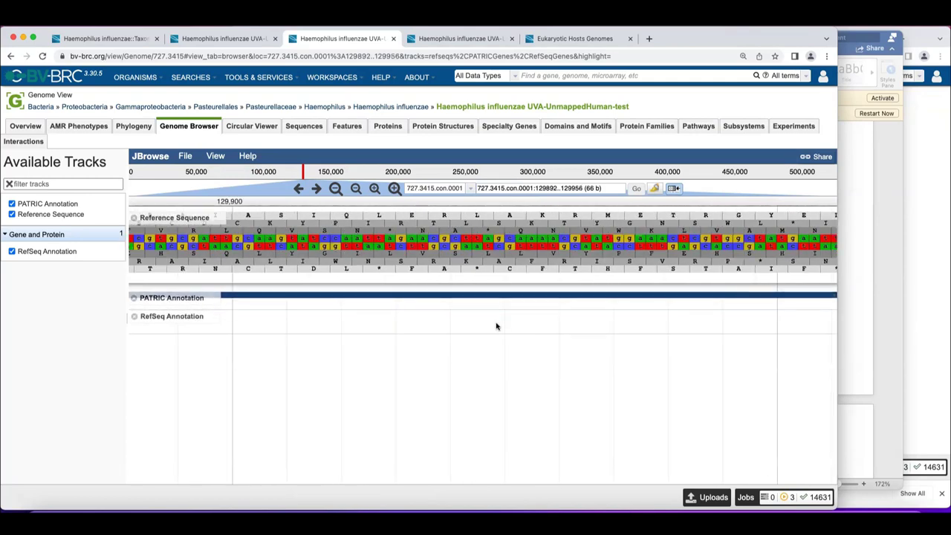
{"action": "left_click_drag", "start_coordinate": [497, 324], "coordinate": [776, 334]}
{"action": "left_click_drag", "start_coordinate": [453, 333], "coordinate": [755, 361]}
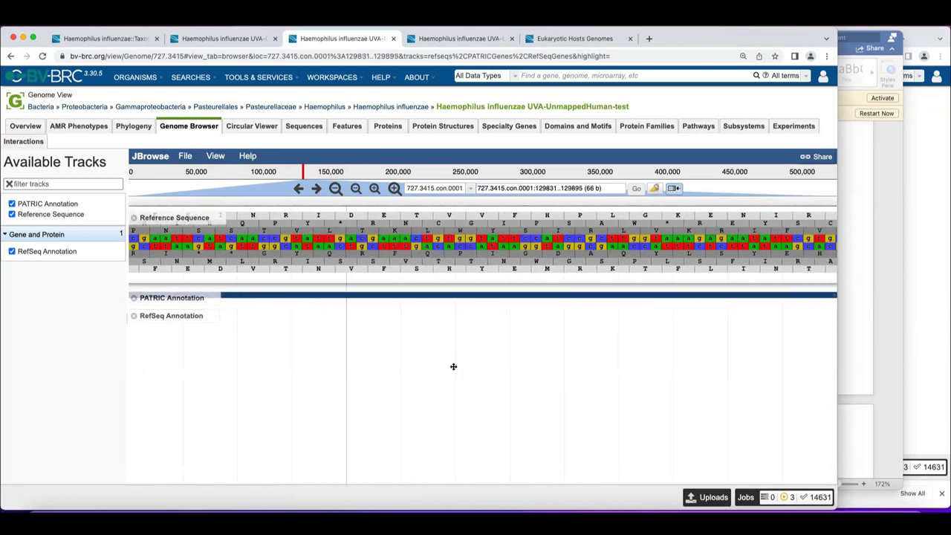
{"action": "left_click_drag", "start_coordinate": [452, 365], "coordinate": [853, 346]}
{"action": "left_click_drag", "start_coordinate": [475, 371], "coordinate": [755, 371]}
{"action": "left_click_drag", "start_coordinate": [525, 391], "coordinate": [811, 387]}
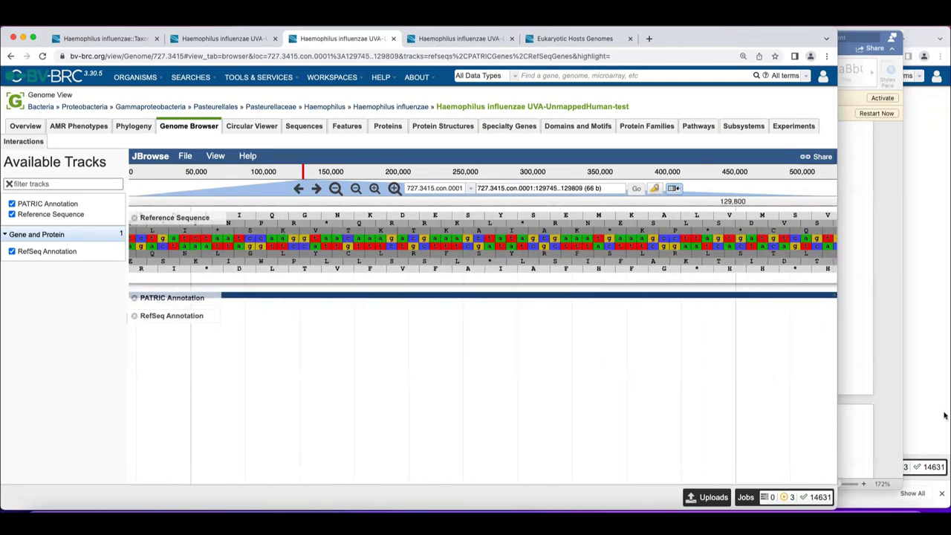
{"action": "left_click_drag", "start_coordinate": [259, 362], "coordinate": [943, 382]}
{"action": "left_click_drag", "start_coordinate": [376, 389], "coordinate": [943, 283]}
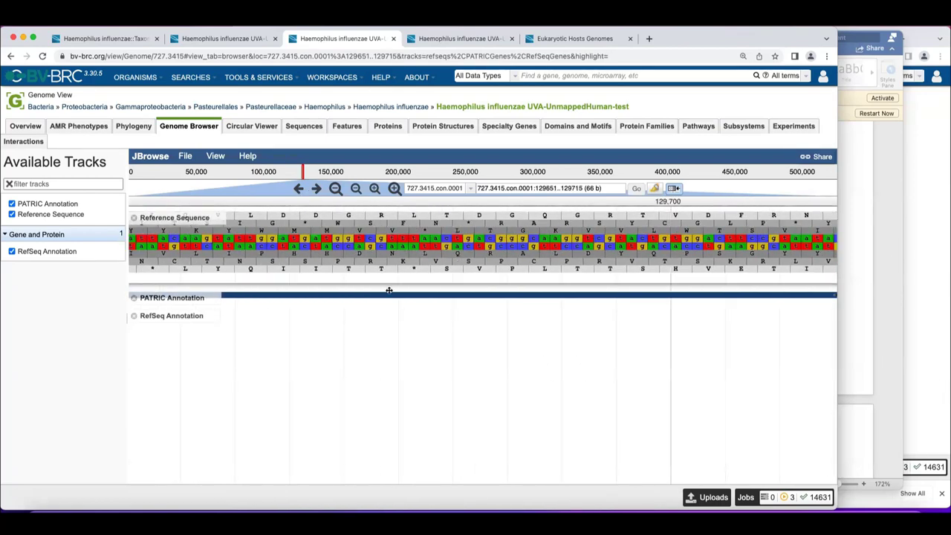
{"action": "left_click_drag", "start_coordinate": [343, 354], "coordinate": [562, 390]}
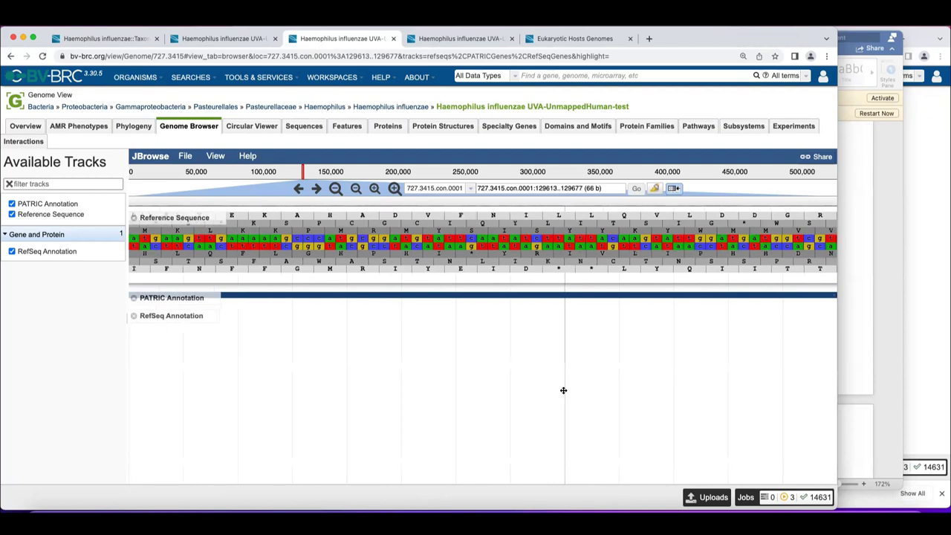
{"action": "left_click_drag", "start_coordinate": [437, 384], "coordinate": [891, 426]}
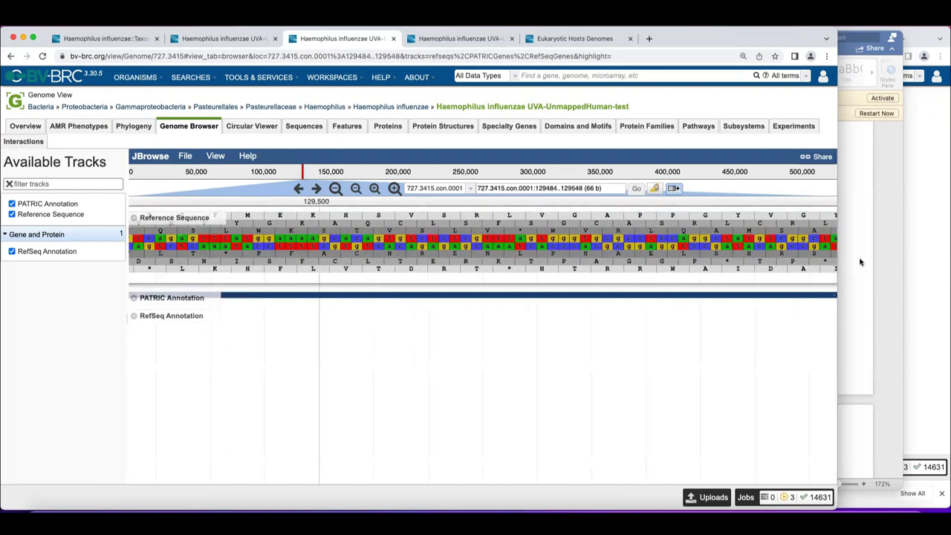
{"action": "left_click_drag", "start_coordinate": [537, 309], "coordinate": [943, 329]}
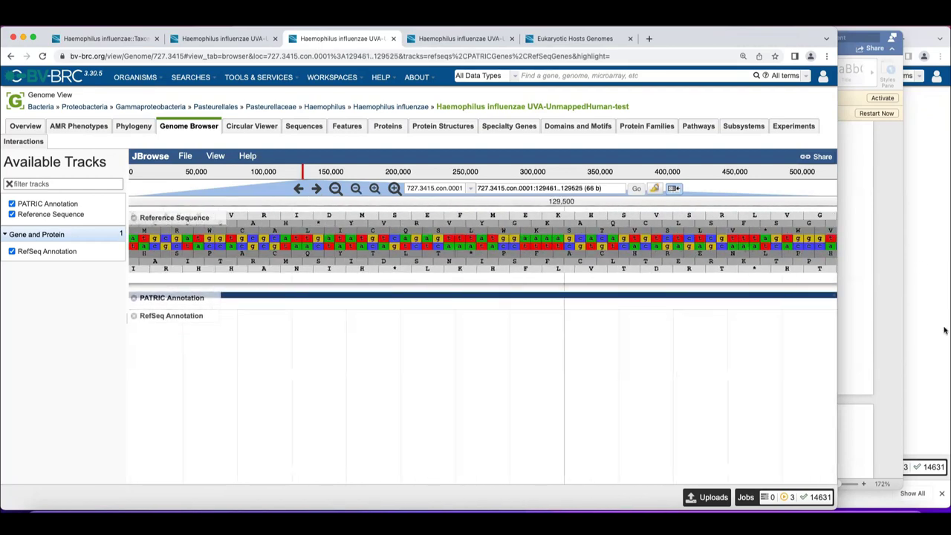
Widen the displayed region of contig 727.3415.con.0001 to 6.5 Kb to examine the neighbouring annotated genes
{"action": "left_click", "coordinate": [355, 190]}
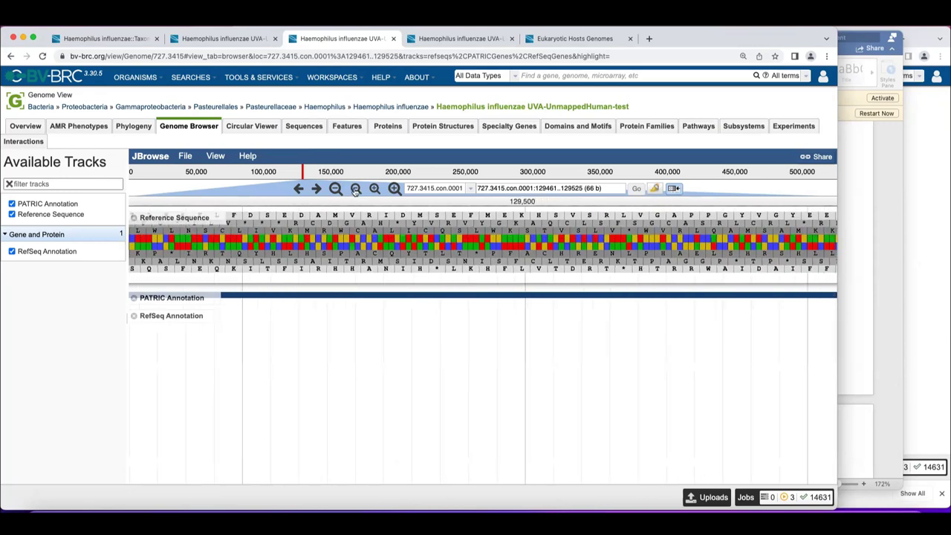
{"action": "left_click", "coordinate": [355, 189]}
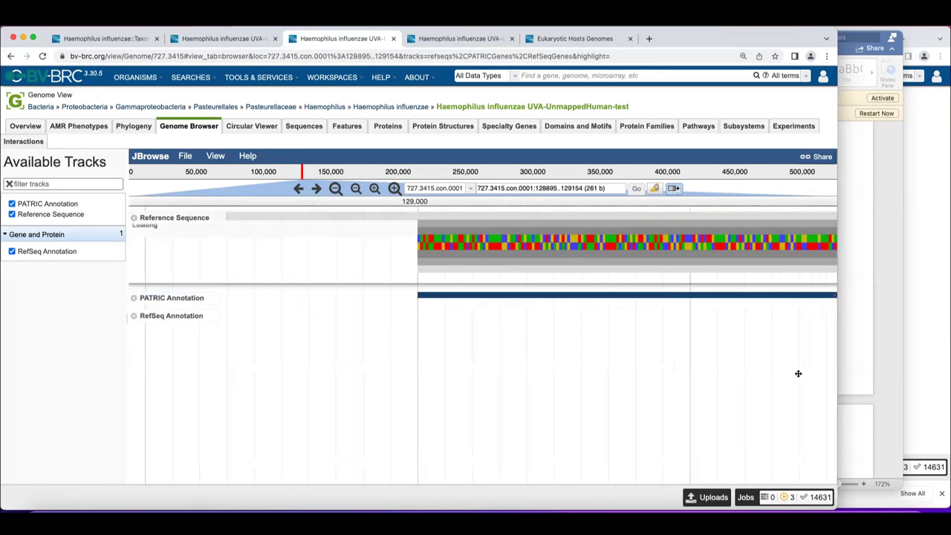
{"action": "left_click", "coordinate": [355, 189]}
{"action": "left_click", "coordinate": [355, 189]}
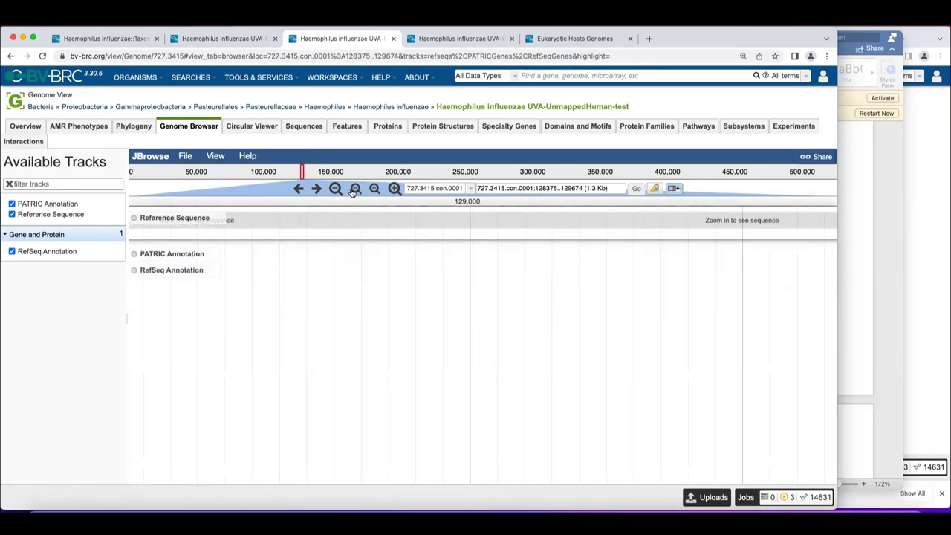
{"action": "left_click", "coordinate": [355, 189]}
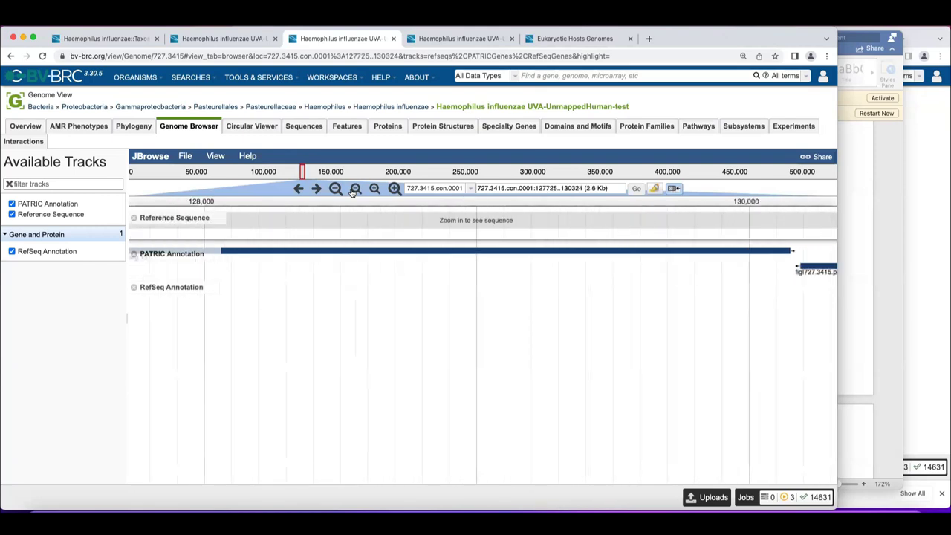
{"action": "left_click", "coordinate": [355, 189]}
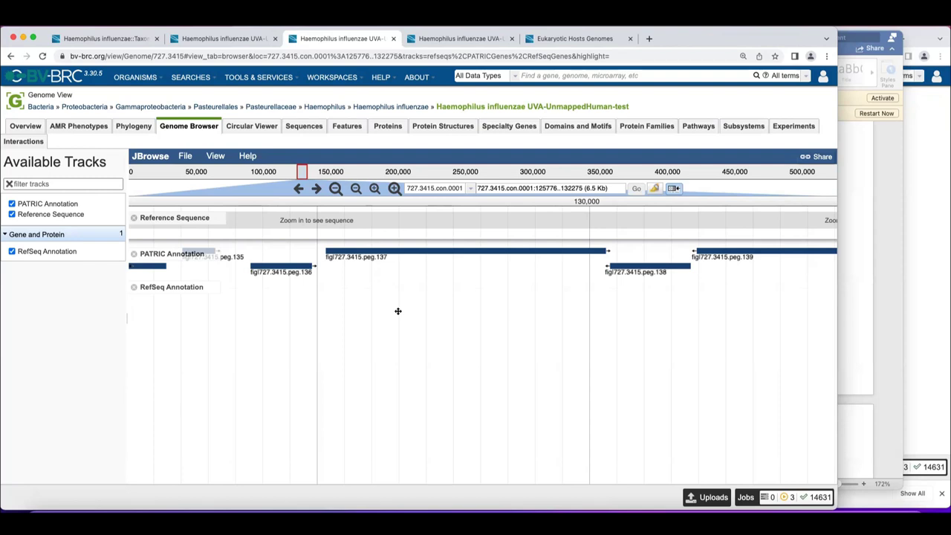
Open the genome's Circular Viewer and read the help on adding custom tracks and uploading your own data
{"action": "left_click", "coordinate": [262, 128]}
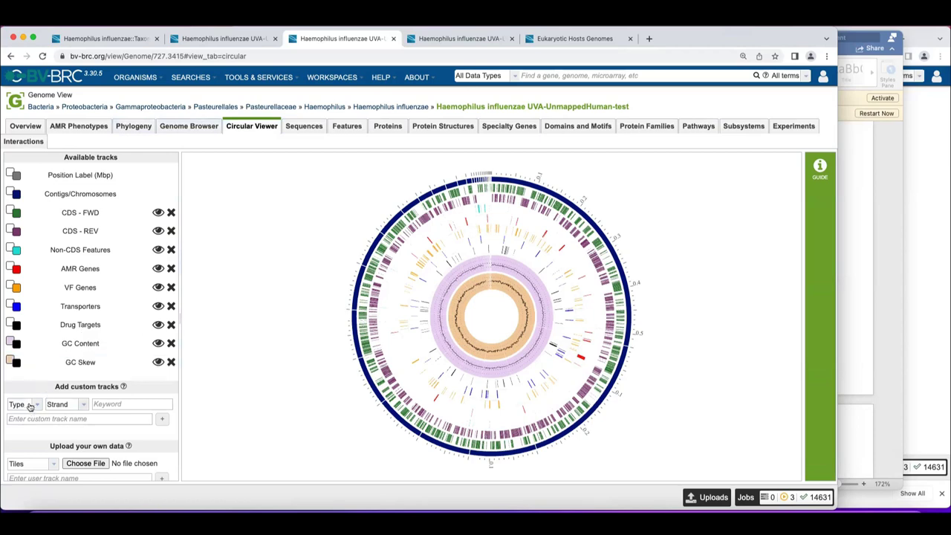
{"action": "left_click", "coordinate": [124, 386]}
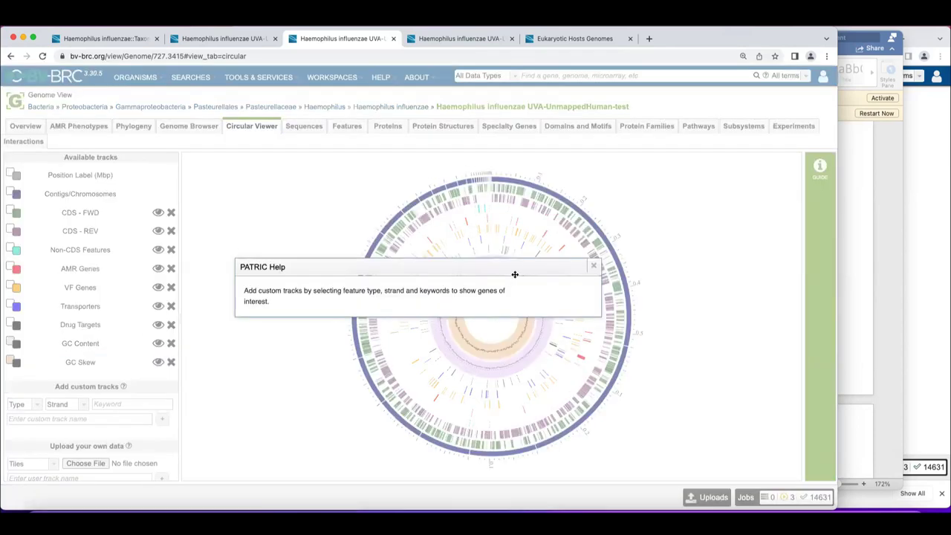
{"action": "left_click", "coordinate": [587, 267]}
{"action": "left_click", "coordinate": [128, 445]}
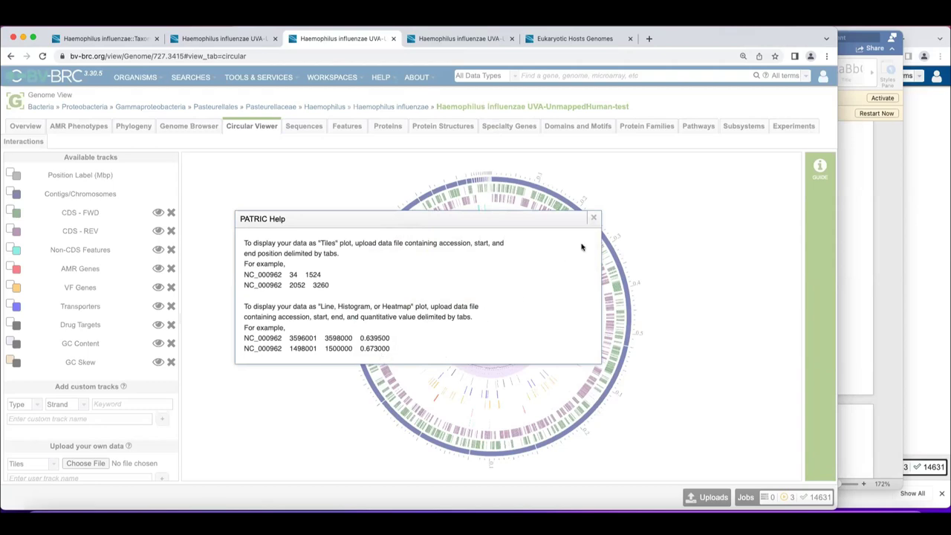
{"action": "left_click", "coordinate": [594, 217]}
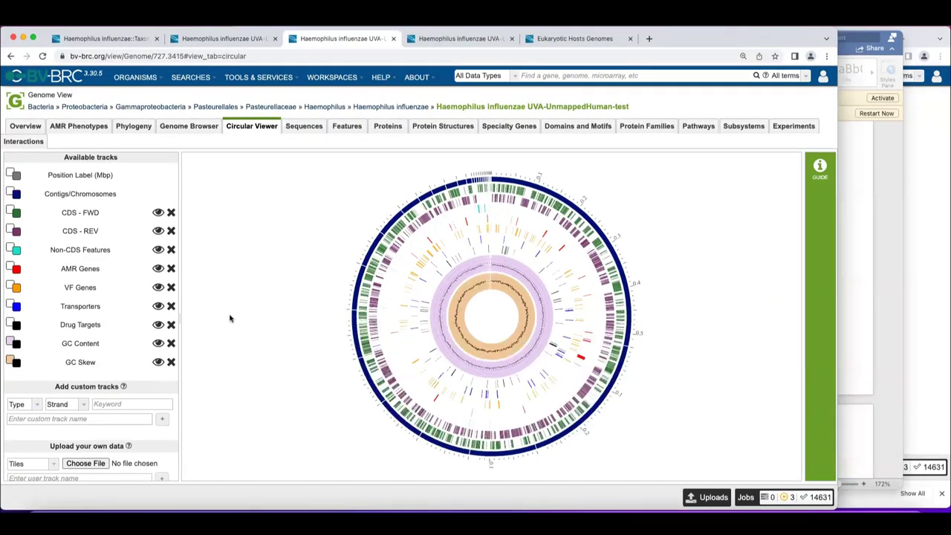
List the genome's contig sequences and view the details of contig 727.3415.con.0009
{"action": "left_click", "coordinate": [305, 125]}
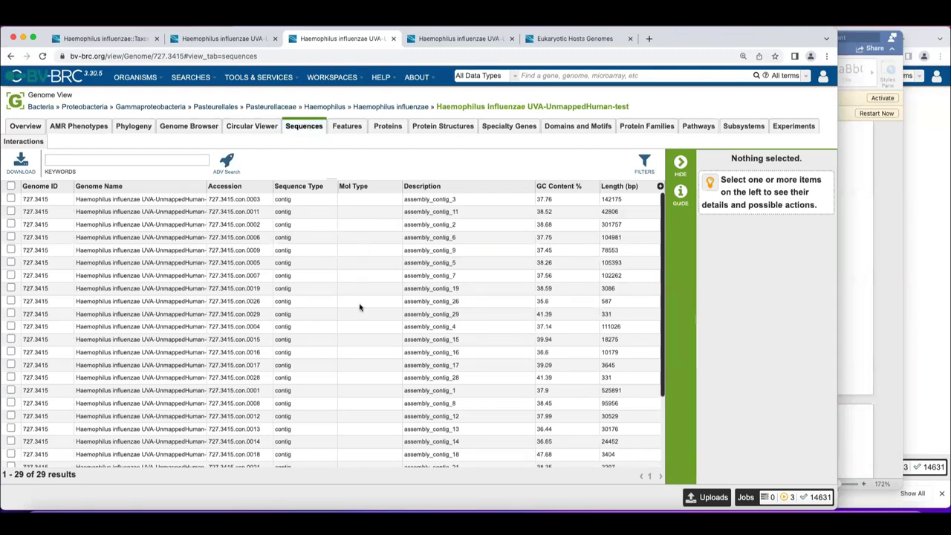
{"action": "scroll", "coordinate": [359, 307], "scroll_direction": "down", "scroll_amount": 3}
{"action": "scroll", "coordinate": [360, 307], "scroll_direction": "up", "scroll_amount": 3}
{"action": "left_click", "coordinate": [10, 250]}
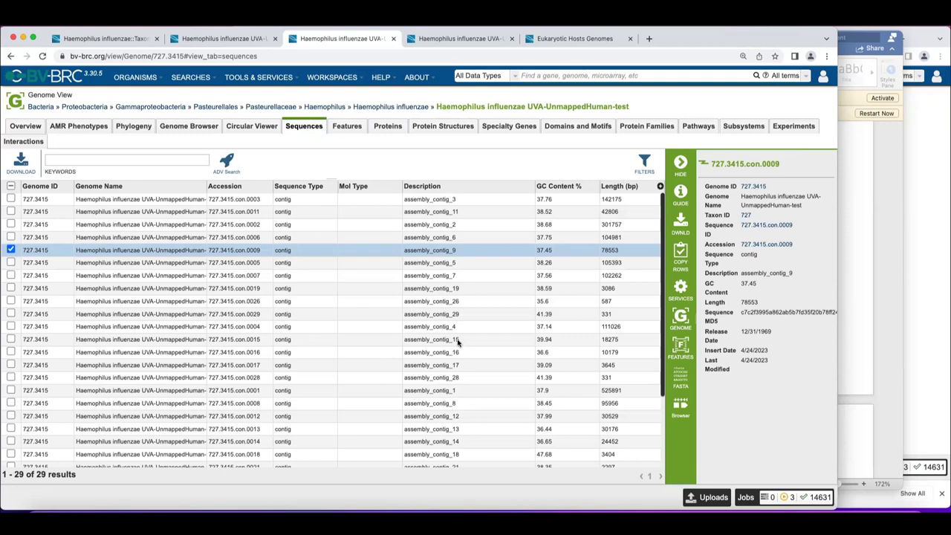
List the genome's PATRIC features and filter them by the rRNA feature type
{"action": "left_click", "coordinate": [346, 126]}
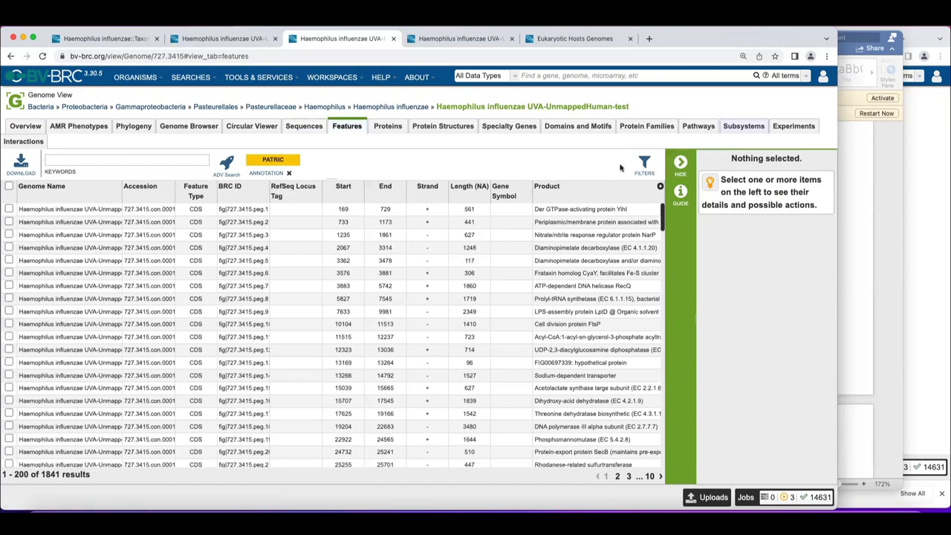
{"action": "left_click", "coordinate": [643, 164]}
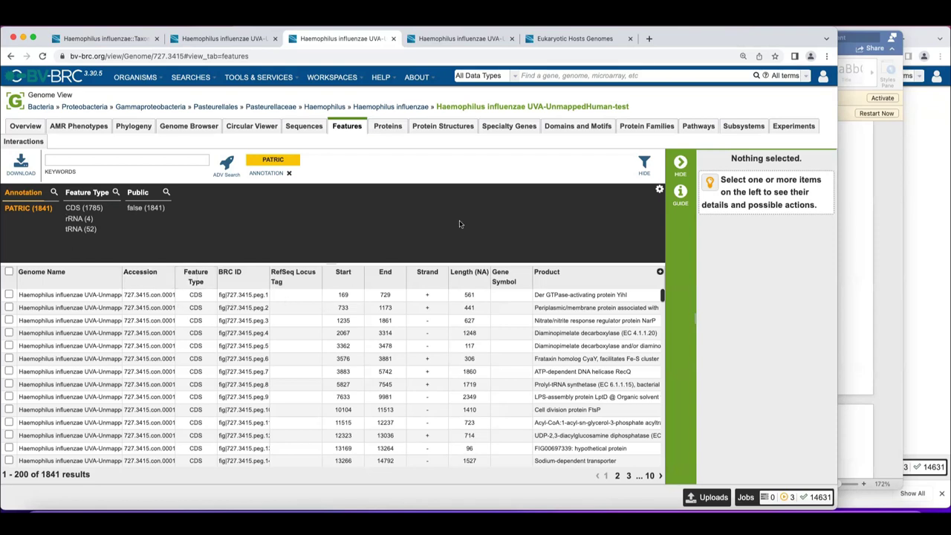
{"action": "left_click", "coordinate": [78, 218]}
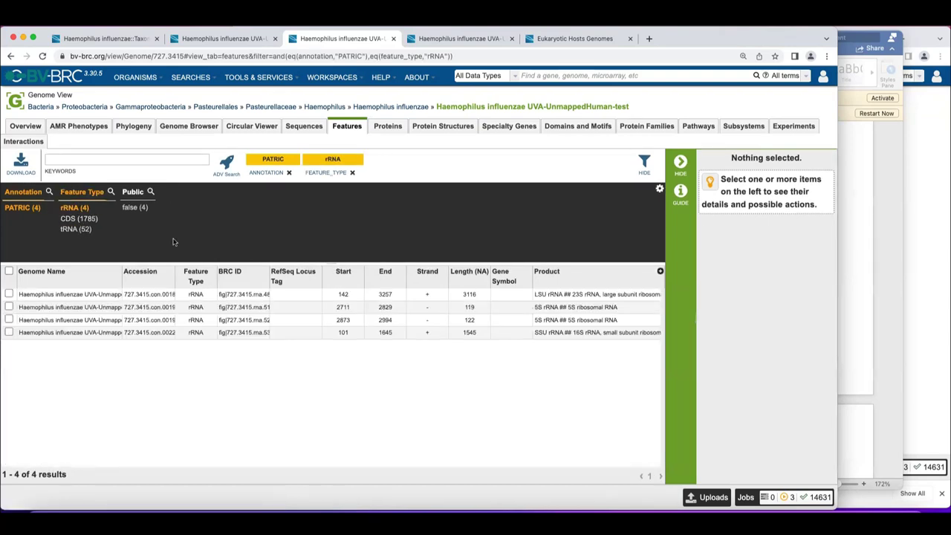
Review the optional columns available for the rRNA feature list, and open the genome's protein list
{"action": "left_click", "coordinate": [659, 271]}
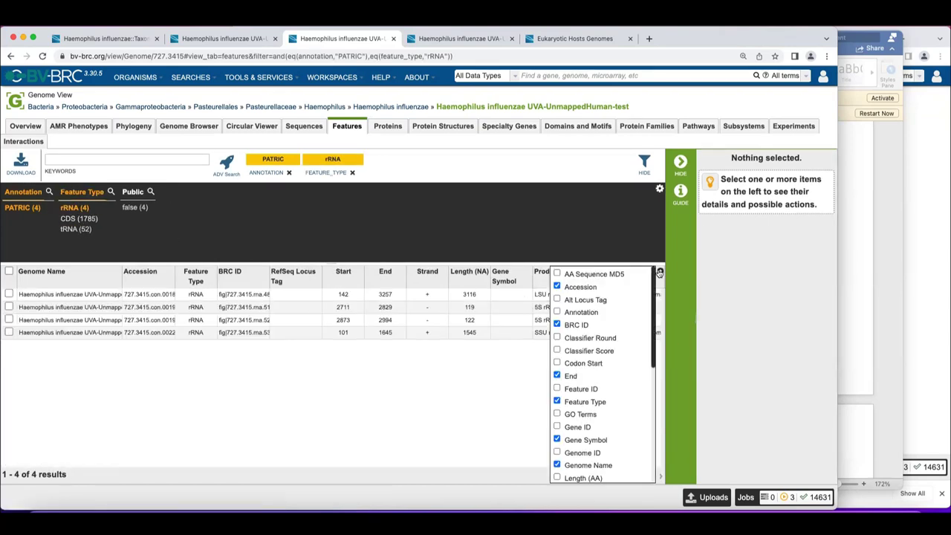
{"action": "scroll", "coordinate": [601, 334], "scroll_direction": "down", "scroll_amount": 5}
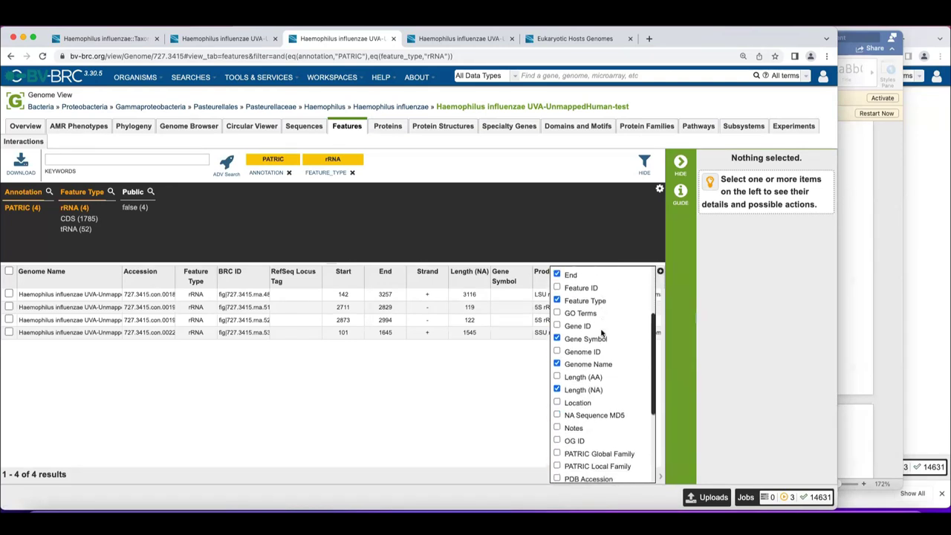
{"action": "scroll", "coordinate": [602, 333], "scroll_direction": "down", "scroll_amount": 2}
{"action": "scroll", "coordinate": [601, 333], "scroll_direction": "up", "scroll_amount": 7}
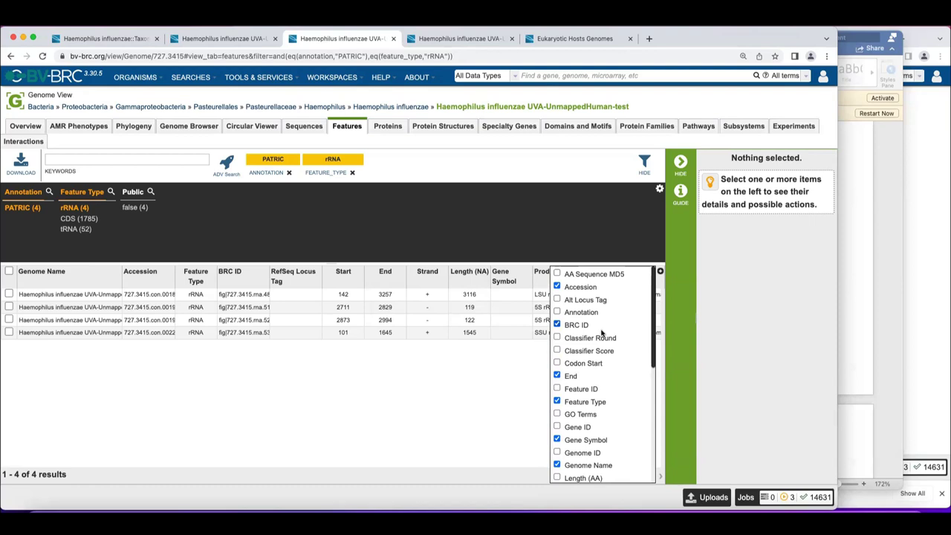
{"action": "scroll", "coordinate": [602, 333], "scroll_direction": "down", "scroll_amount": 3}
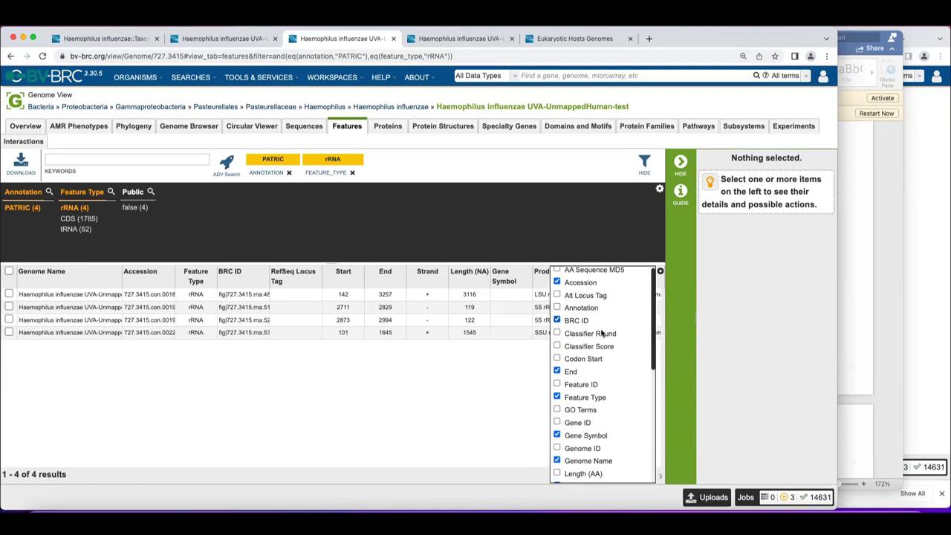
{"action": "scroll", "coordinate": [601, 325], "scroll_direction": "down", "scroll_amount": 1}
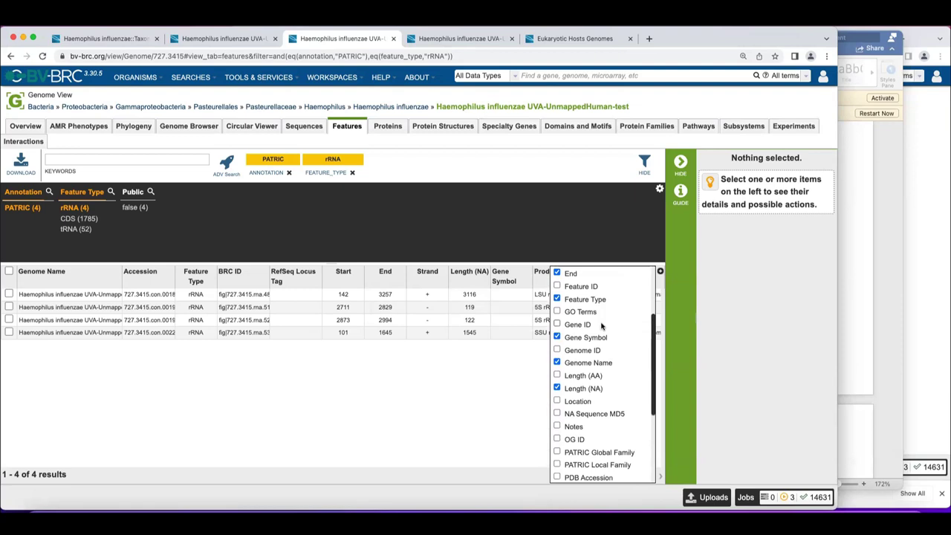
{"action": "scroll", "coordinate": [601, 325], "scroll_direction": "down", "scroll_amount": 5}
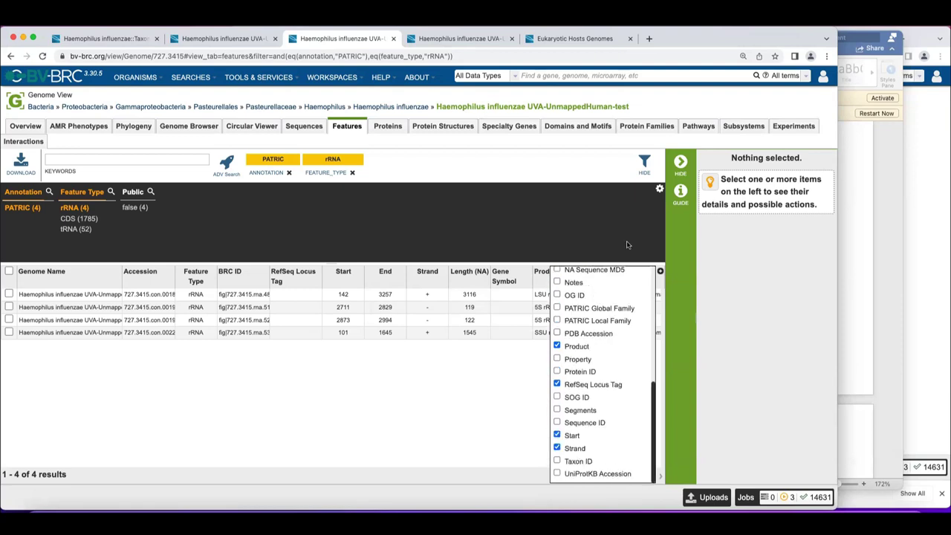
{"action": "left_click", "coordinate": [626, 244]}
{"action": "left_click", "coordinate": [392, 132]}
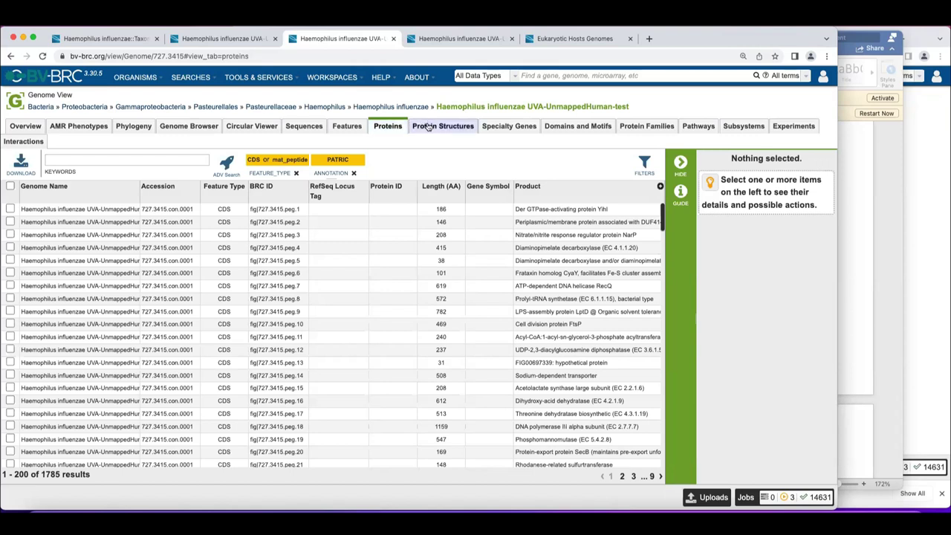
Check the genome's protein structures, and clear the Antibiotic Resistance and CARD filters from its specialty gene list with the filter options shown
{"action": "left_click", "coordinate": [428, 126]}
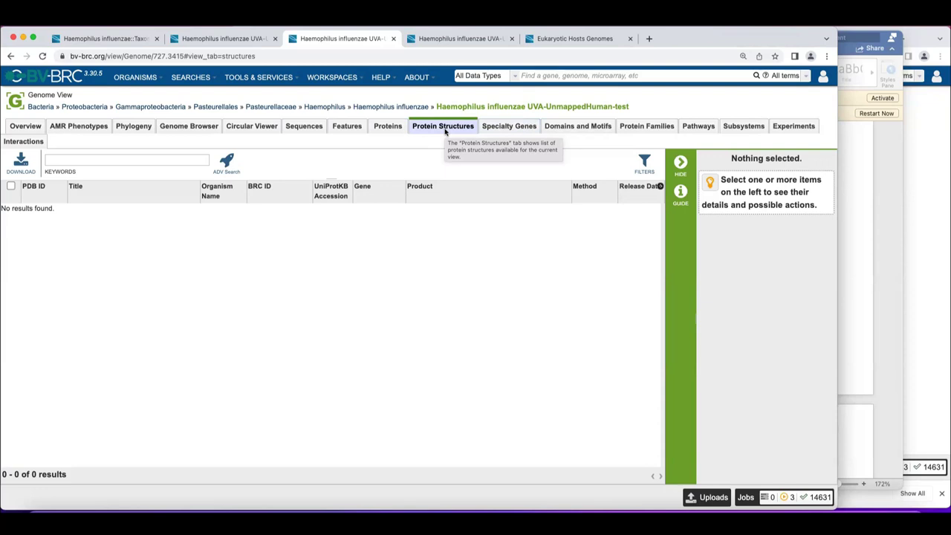
{"action": "left_click", "coordinate": [499, 128]}
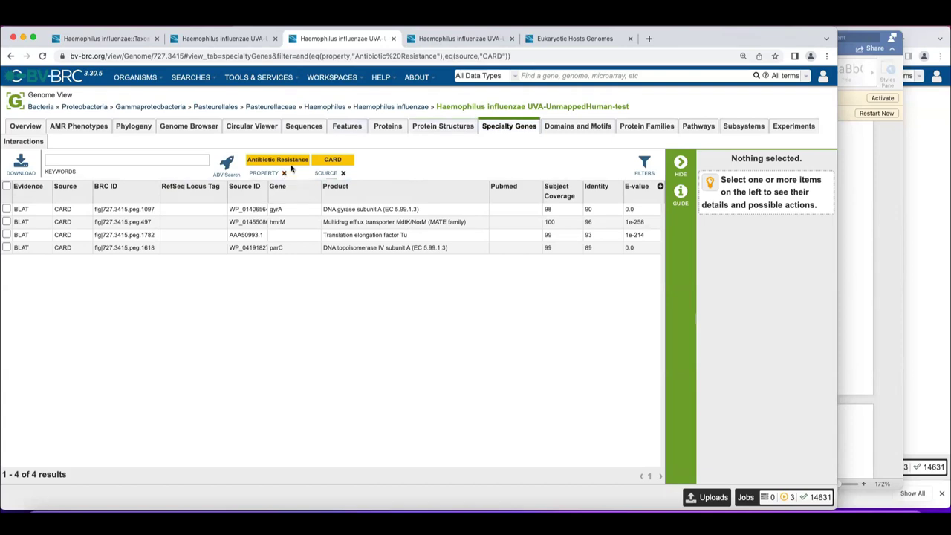
{"action": "left_click", "coordinate": [635, 164]}
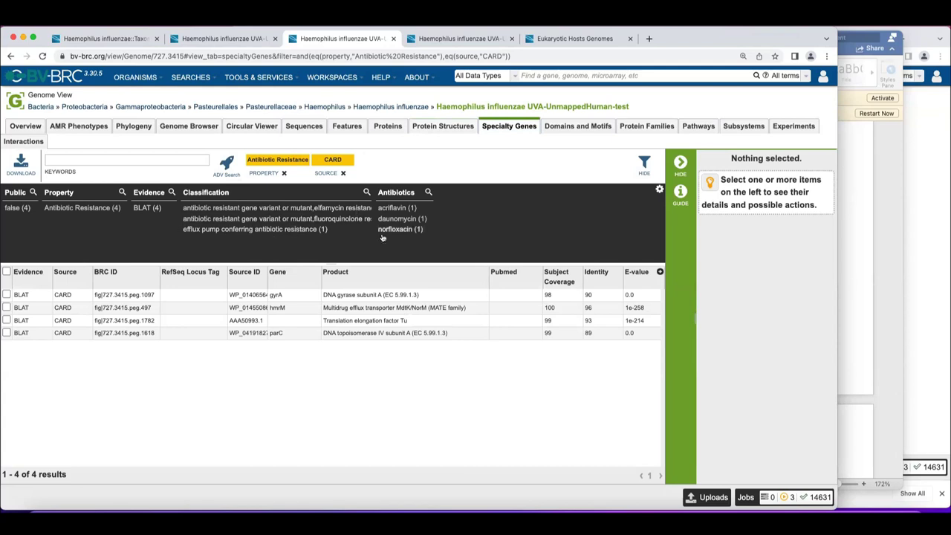
{"action": "left_click", "coordinate": [282, 173]}
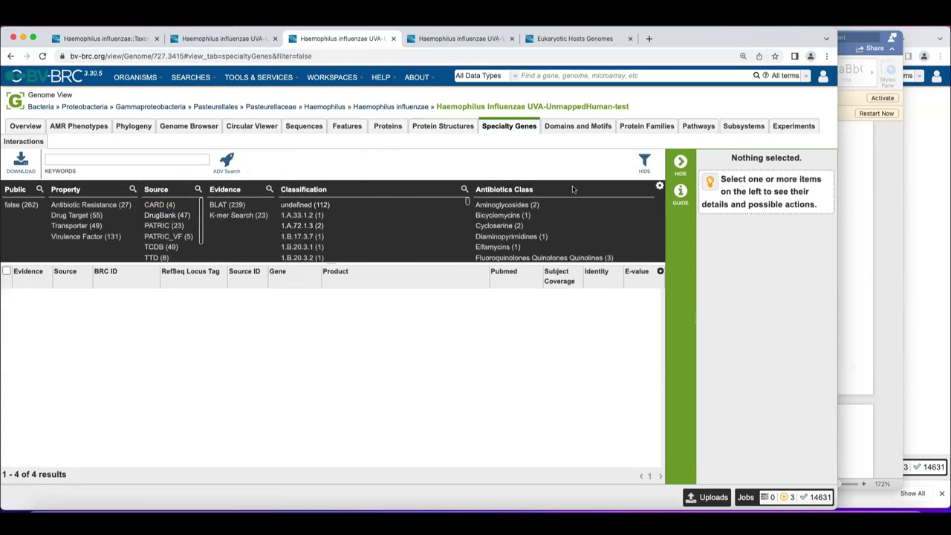
Check the genome's domains and motifs, and view the details of protein families PLF_724_00000003 and PLF_724_00000004
{"action": "left_click", "coordinate": [578, 131]}
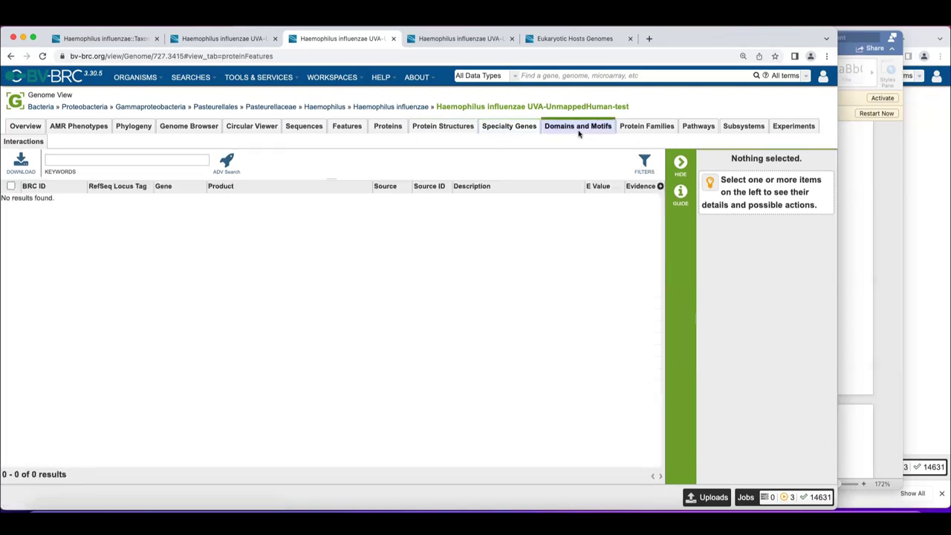
{"action": "left_click", "coordinate": [628, 128]}
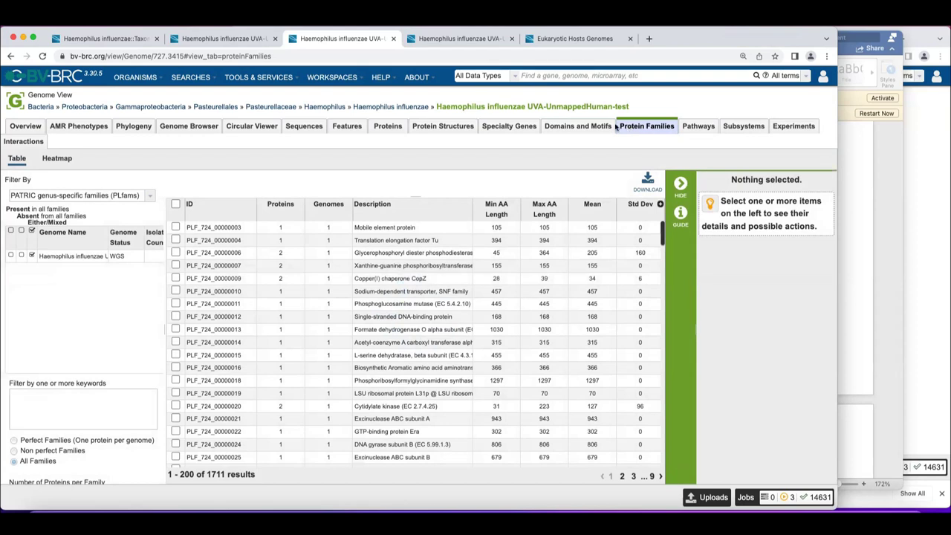
{"action": "left_click", "coordinate": [175, 228]}
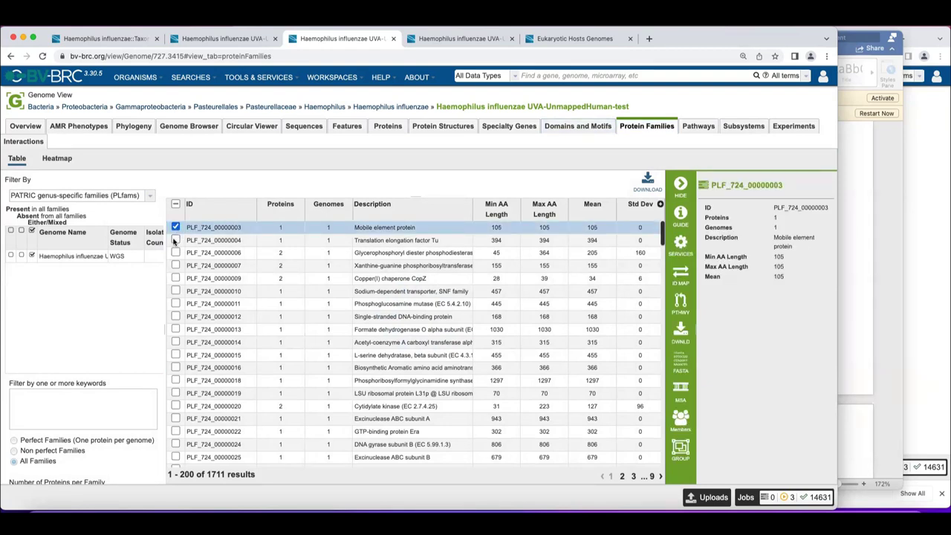
{"action": "left_click", "coordinate": [176, 240]}
{"action": "left_click", "coordinate": [175, 227]}
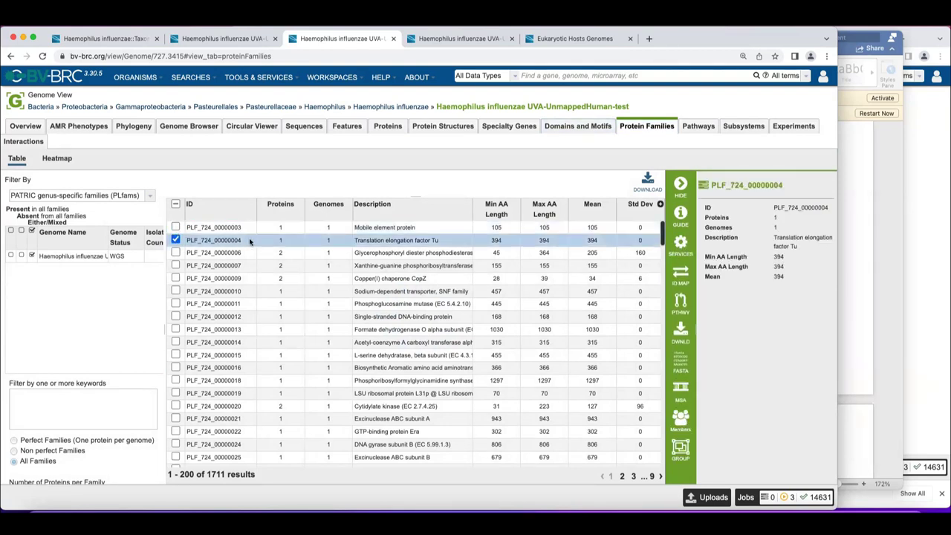
Examine the KEGG map of the genome's Glycolysis / Gluconeogenesis pathway and return to the pathway list
{"action": "left_click", "coordinate": [702, 133]}
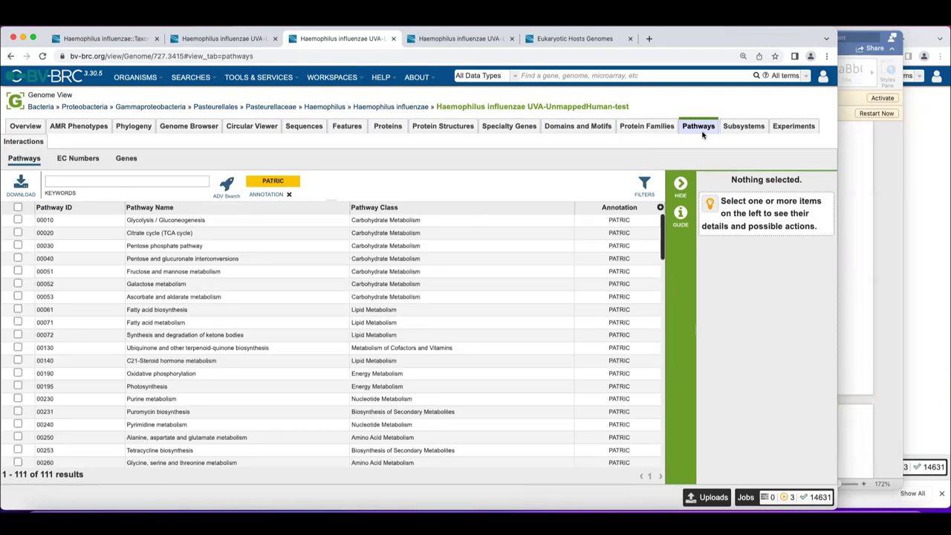
{"action": "left_click", "coordinate": [18, 220]}
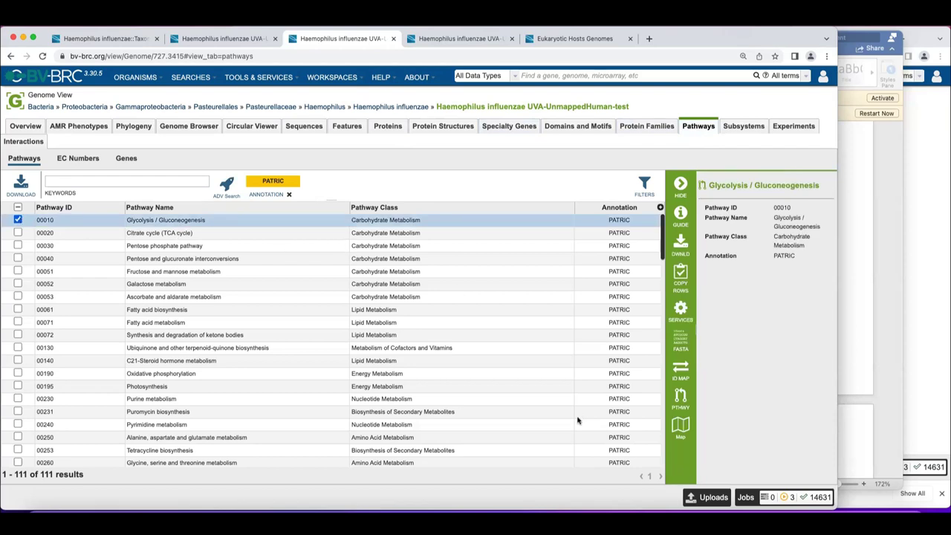
{"action": "left_click", "coordinate": [681, 429]}
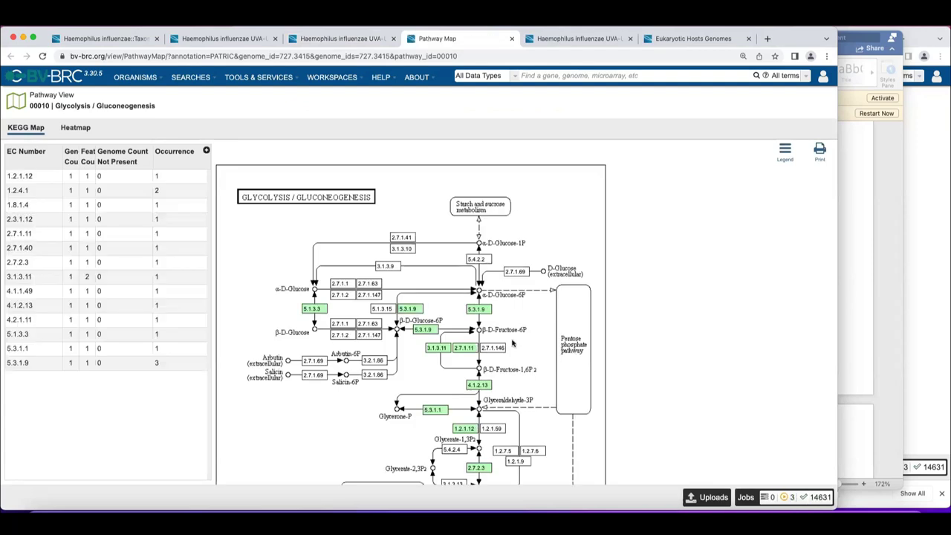
{"action": "scroll", "coordinate": [512, 342], "scroll_direction": "down", "scroll_amount": 5}
{"action": "scroll", "coordinate": [512, 342], "scroll_direction": "up", "scroll_amount": 5}
{"action": "left_click", "coordinate": [320, 40]}
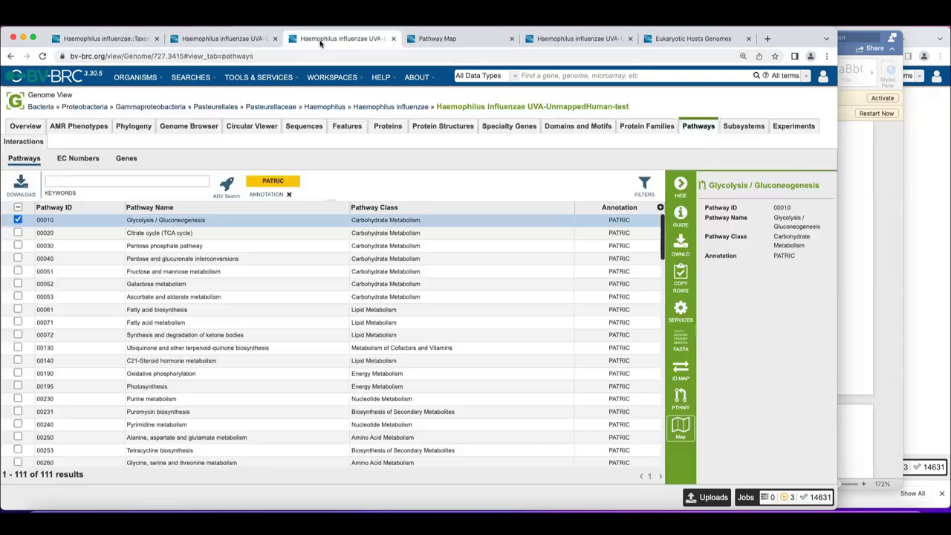
Review the genome's subsystem coverage and super class distribution, and return to the genome overview
{"action": "left_click", "coordinate": [736, 128]}
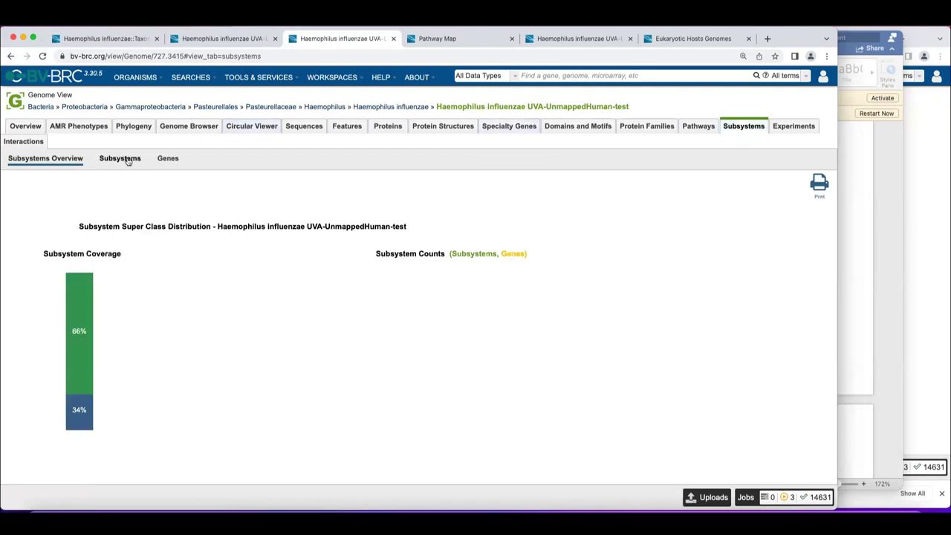
{"action": "mouse_move", "coordinate": [74, 366]}
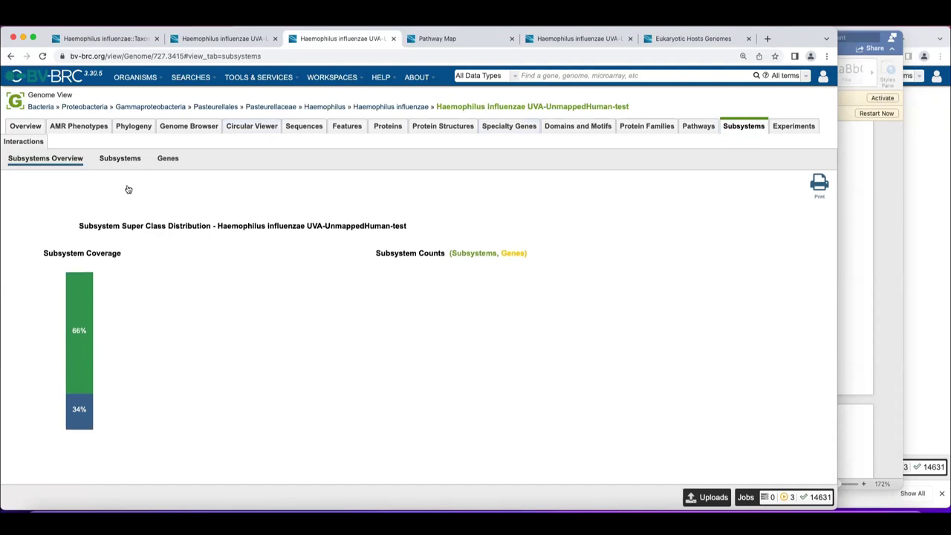
{"action": "scroll", "coordinate": [126, 189], "scroll_direction": "down", "scroll_amount": 5}
{"action": "scroll", "coordinate": [120, 308], "scroll_direction": "up", "scroll_amount": 5}
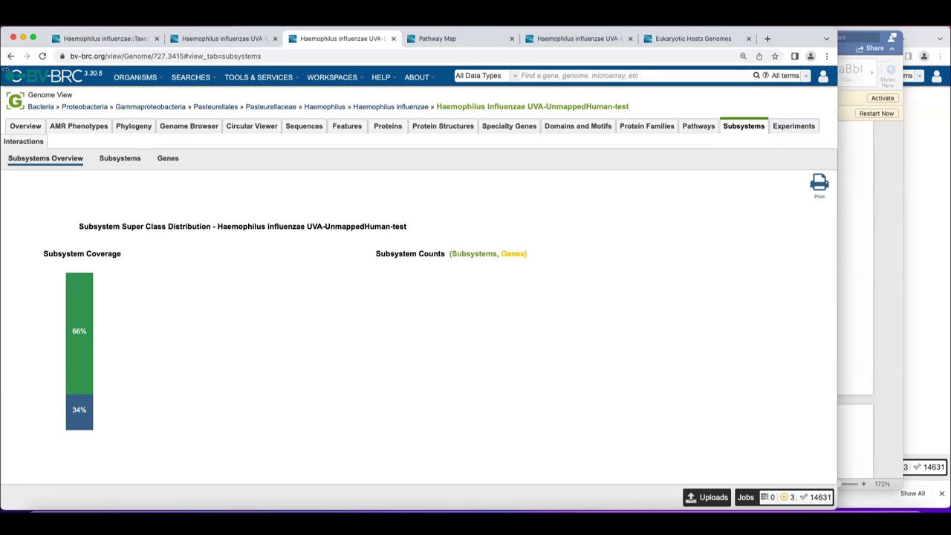
{"action": "left_click", "coordinate": [33, 130]}
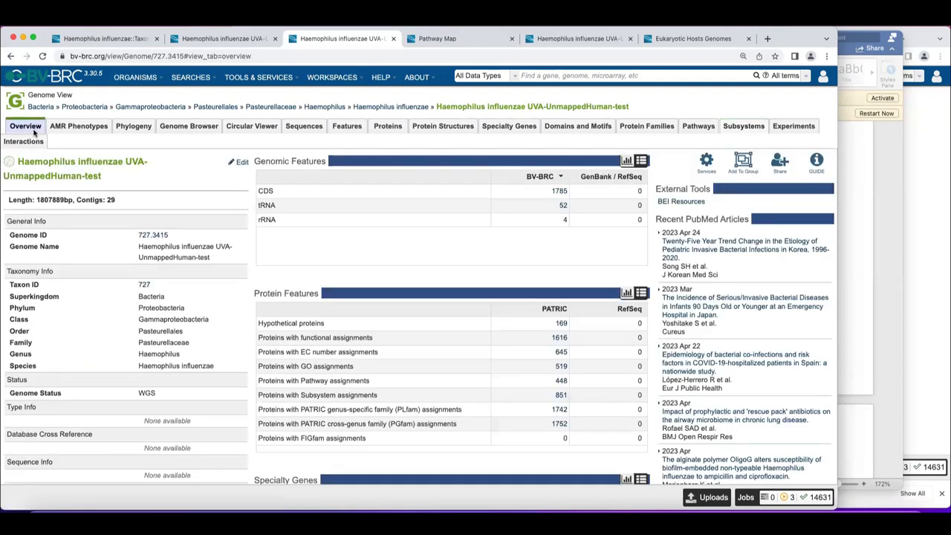